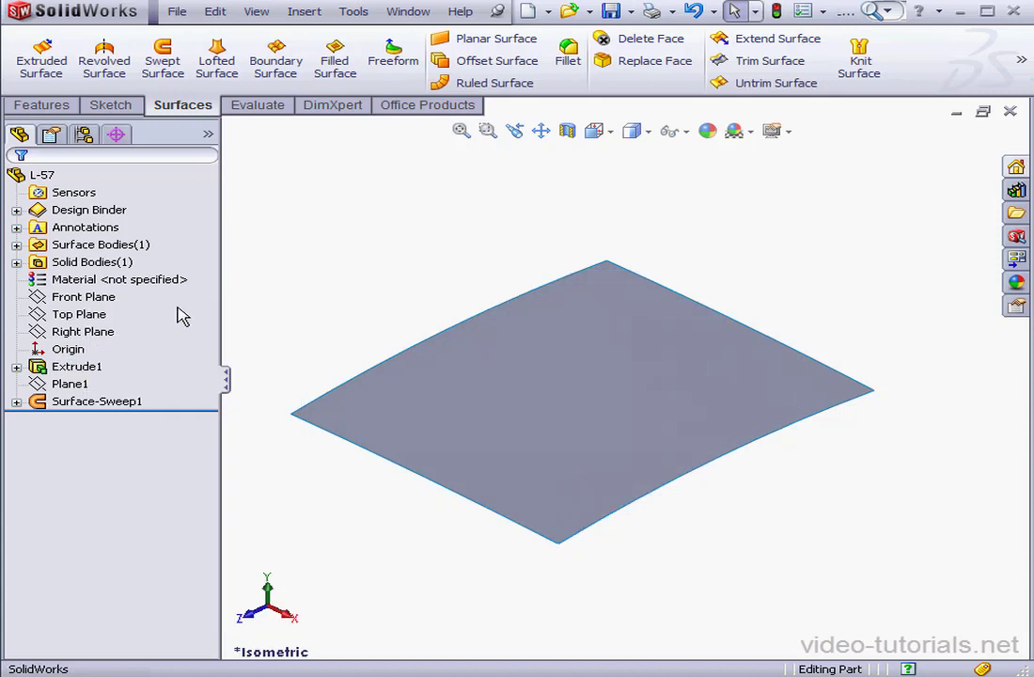
# Create a reference plane offset 6 mm above the Top Plane
pyautogui.click(79, 314)
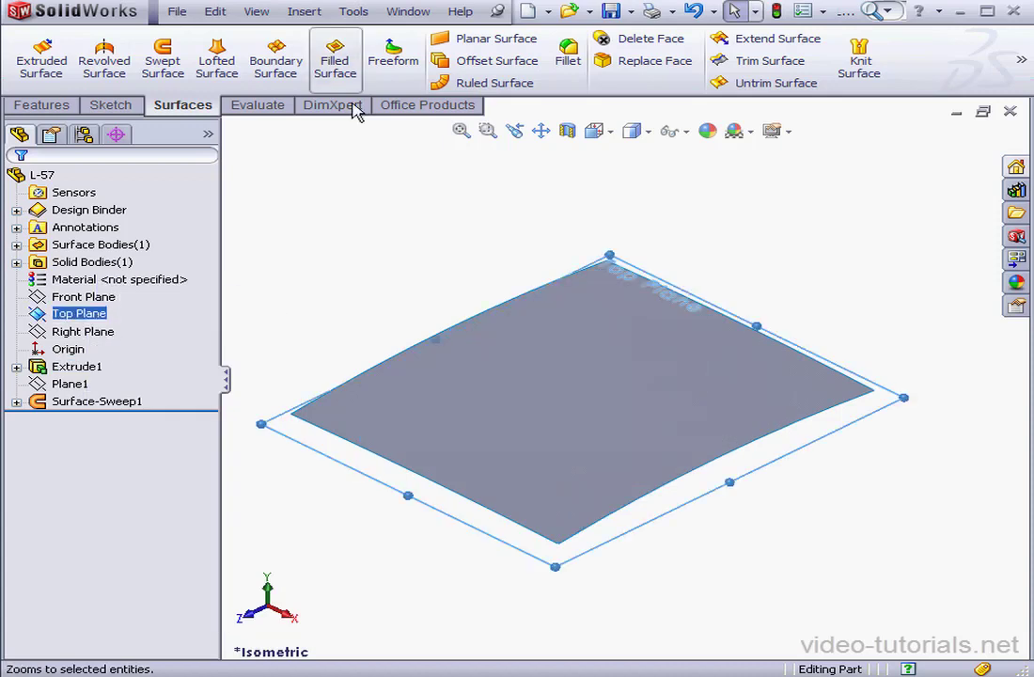
pyautogui.click(305, 11)
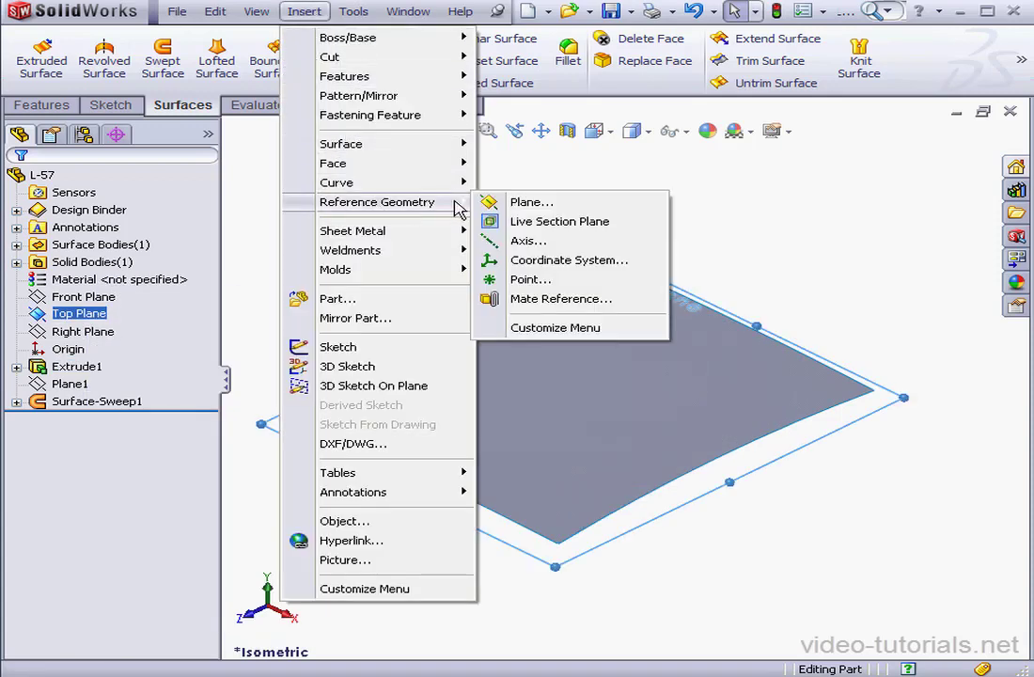
pyautogui.click(492, 203)
pyautogui.moveTo(123, 424); pyautogui.dragTo(44, 428)
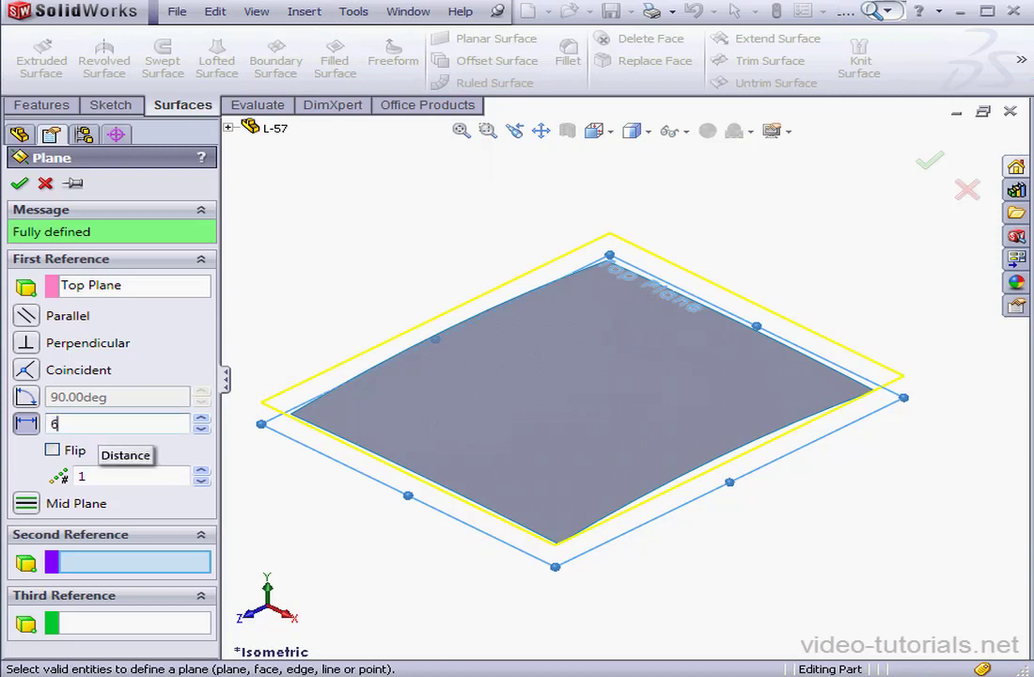
pyautogui.click(19, 184)
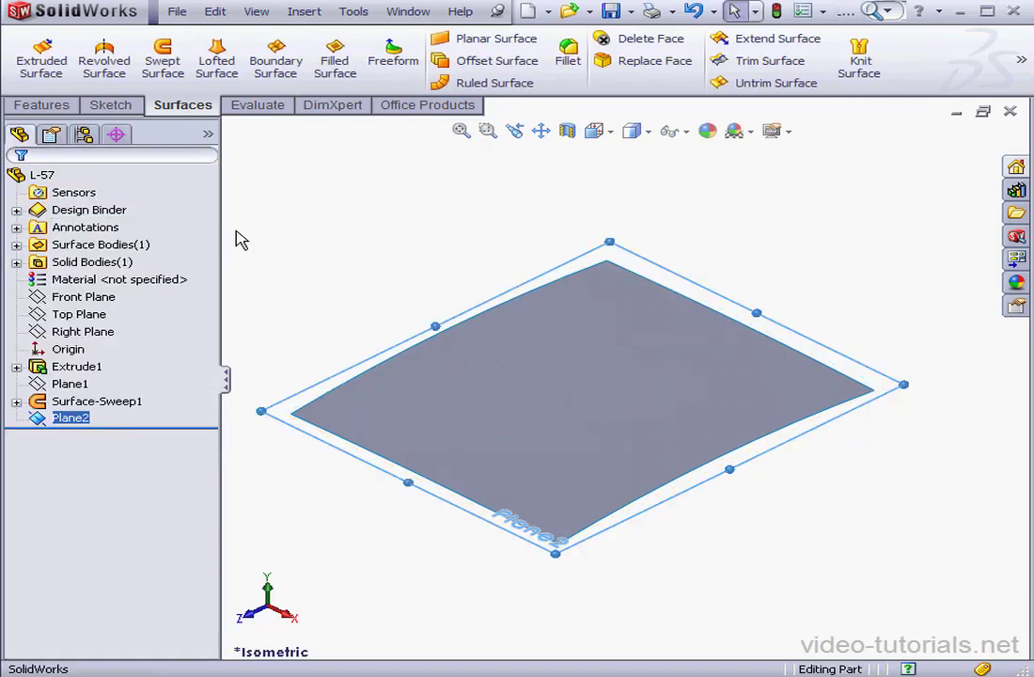
# Start a sketch on the new plane 6 mm above the Top Plane, viewed face-on
pyautogui.rightClick(110, 424)
pyautogui.click(99, 387)
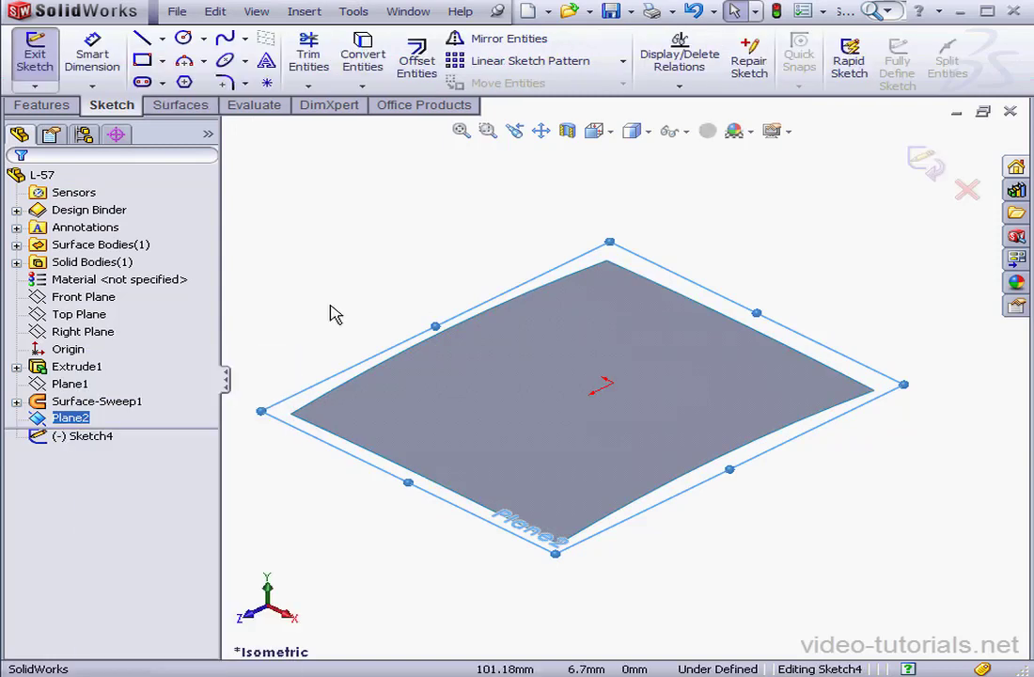
pyautogui.click(610, 133)
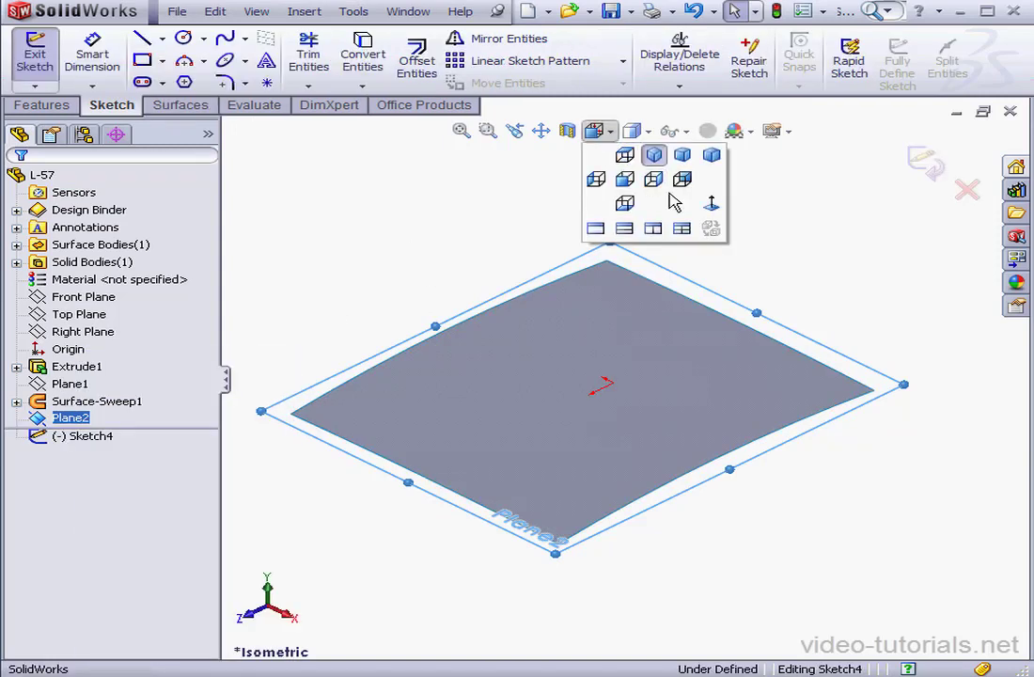
pyautogui.click(672, 201)
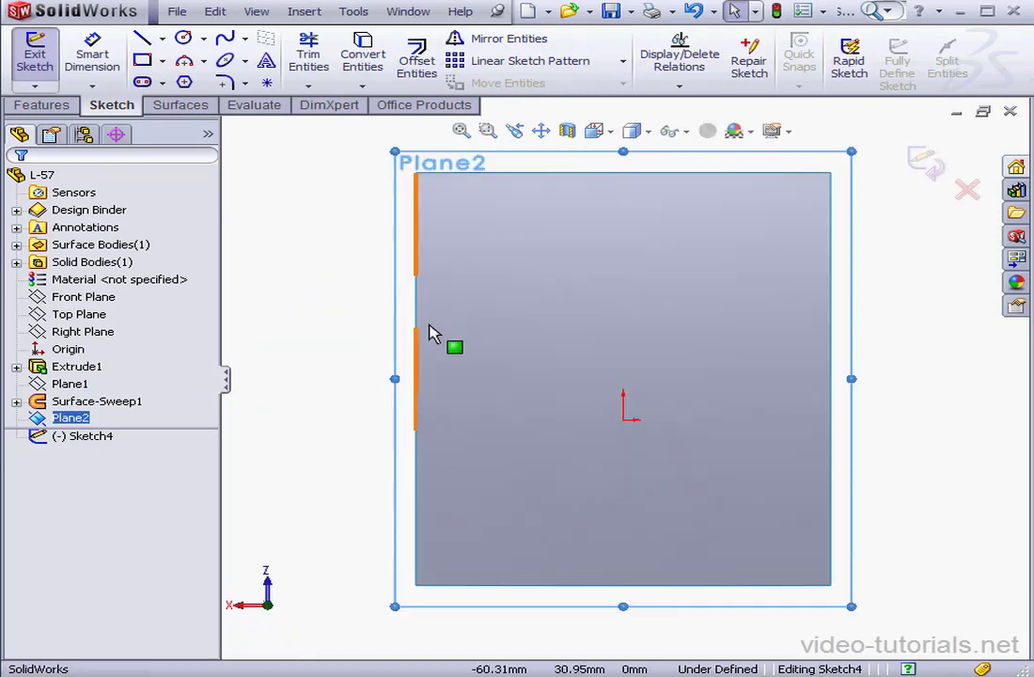
# Show Sketch1, the profile sketch of the Extrude1 feature
pyautogui.click(16, 365)
pyautogui.rightClick(81, 384)
pyautogui.click(92, 356)
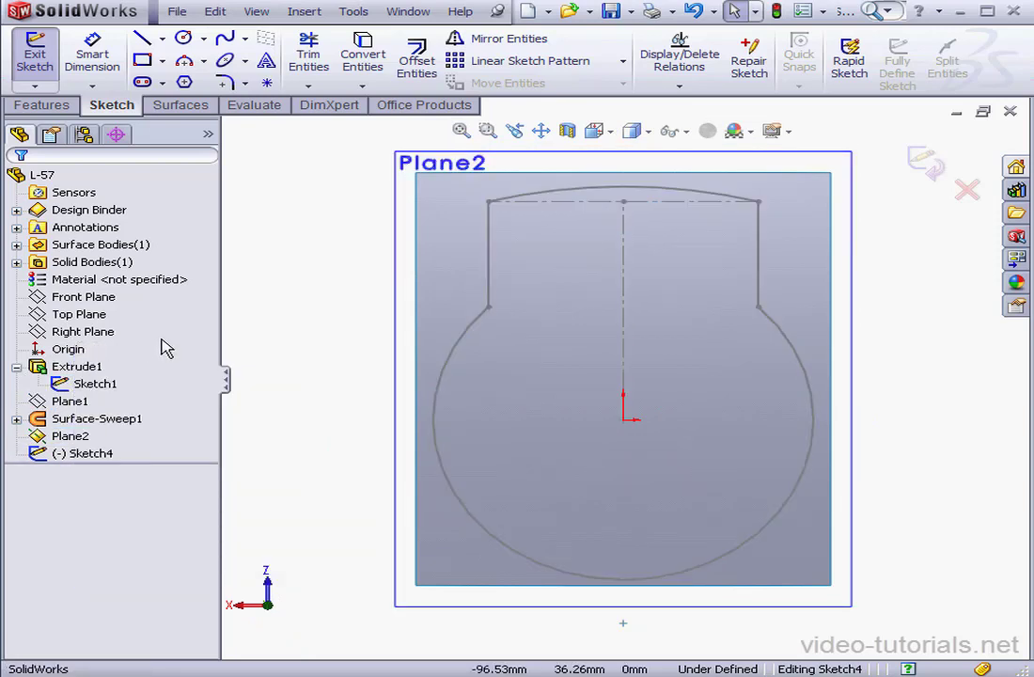
# Sketch a corner rectangle around the origin and add a construction centerline about 61 mm long along its diagonal
pyautogui.hotkey('ctrl', '7')
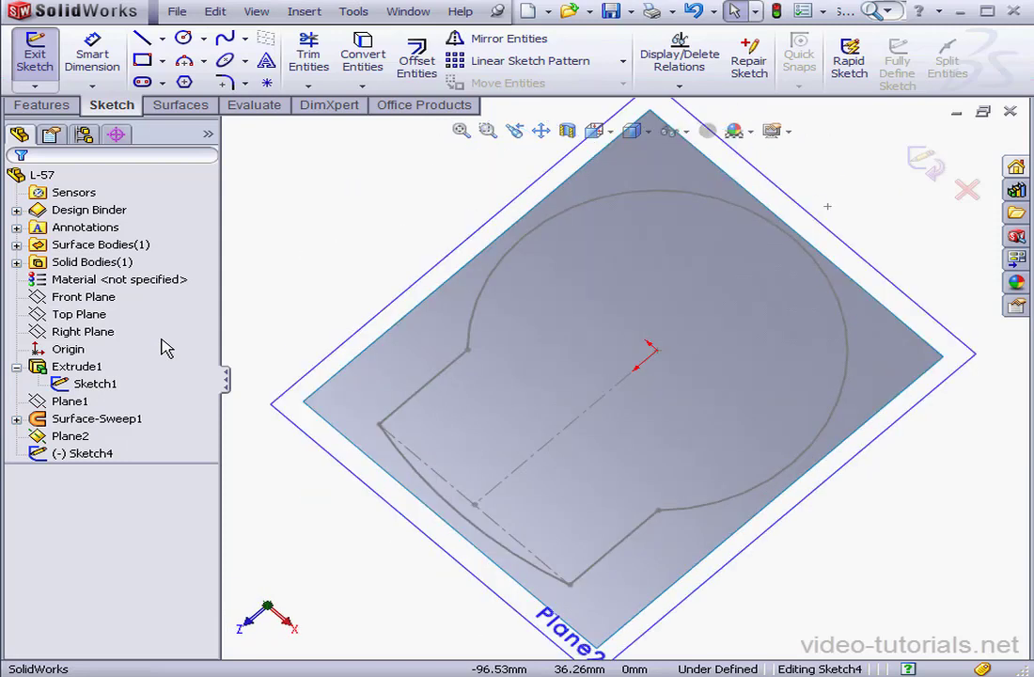
pyautogui.hotkey('ctrl', '8')
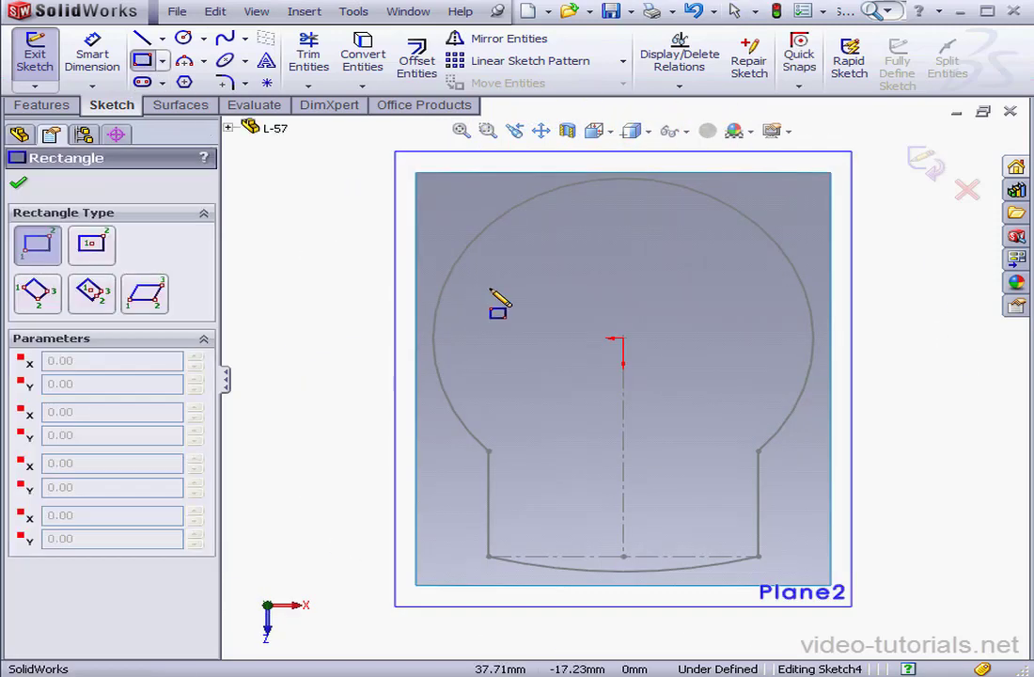
pyautogui.moveTo(517, 288); pyautogui.dragTo(702, 376)
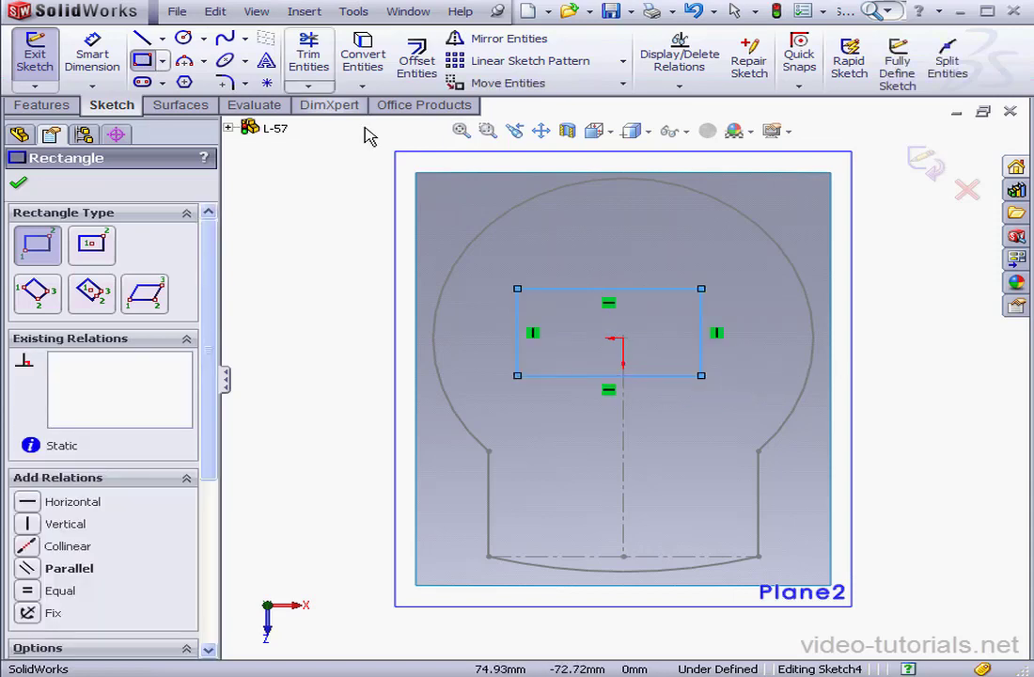
pyautogui.click(162, 38)
pyautogui.click(181, 77)
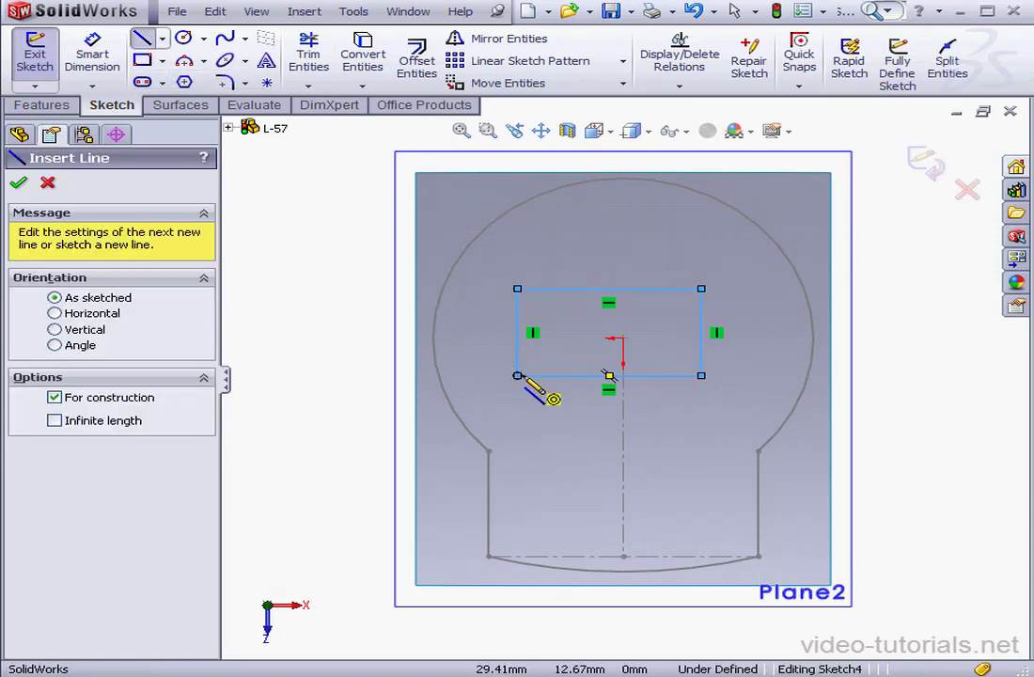
pyautogui.moveTo(518, 375)
pyautogui.mouseDown()
pyautogui.moveTo(700, 243)
pyautogui.moveTo(702, 289)
pyautogui.mouseUp()
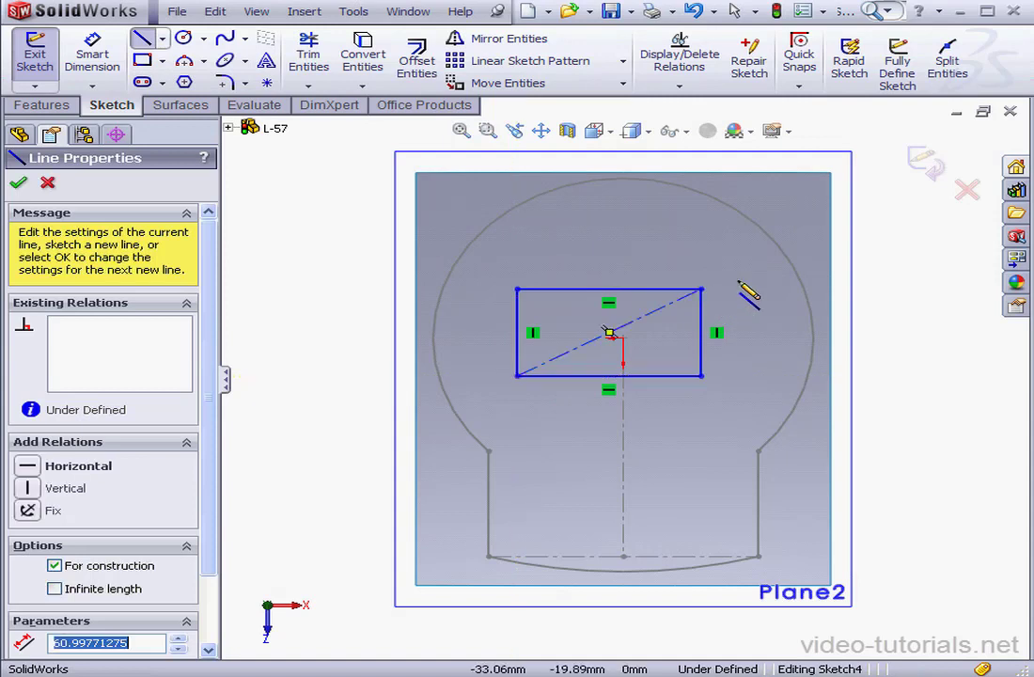
pyautogui.rightClick(750, 294)
pyautogui.click(790, 293)
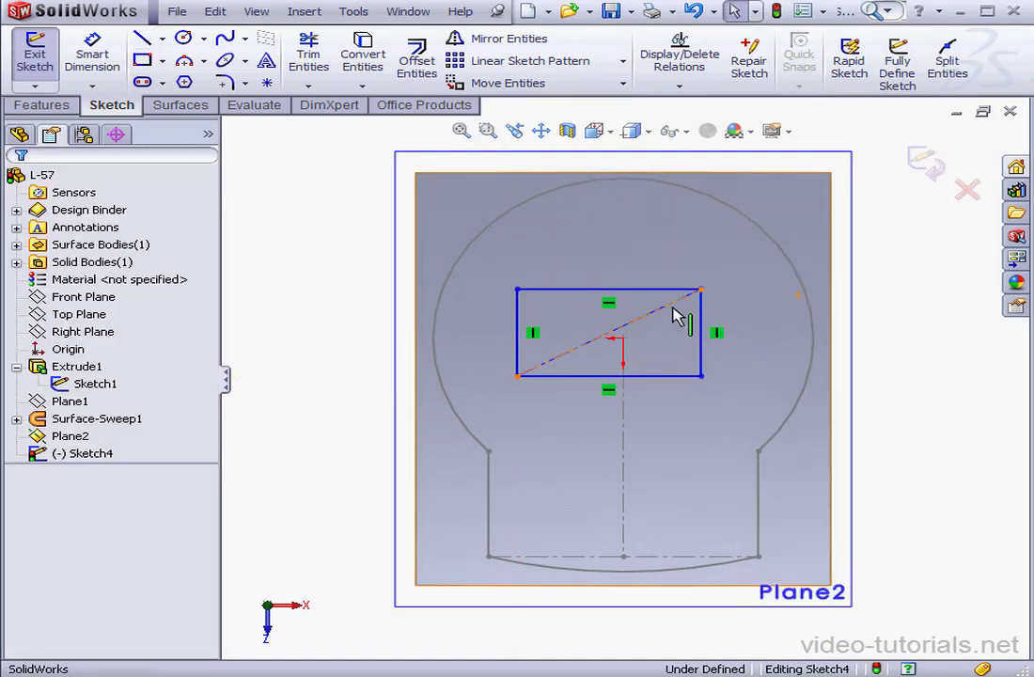
# Centre the rectangle on the origin with a Midpoint relation between the diagonal centerline and the origin
pyautogui.click(675, 316)
pyautogui.keyDown('ctrl'); pyautogui.click(623, 338); pyautogui.keyUp('ctrl')
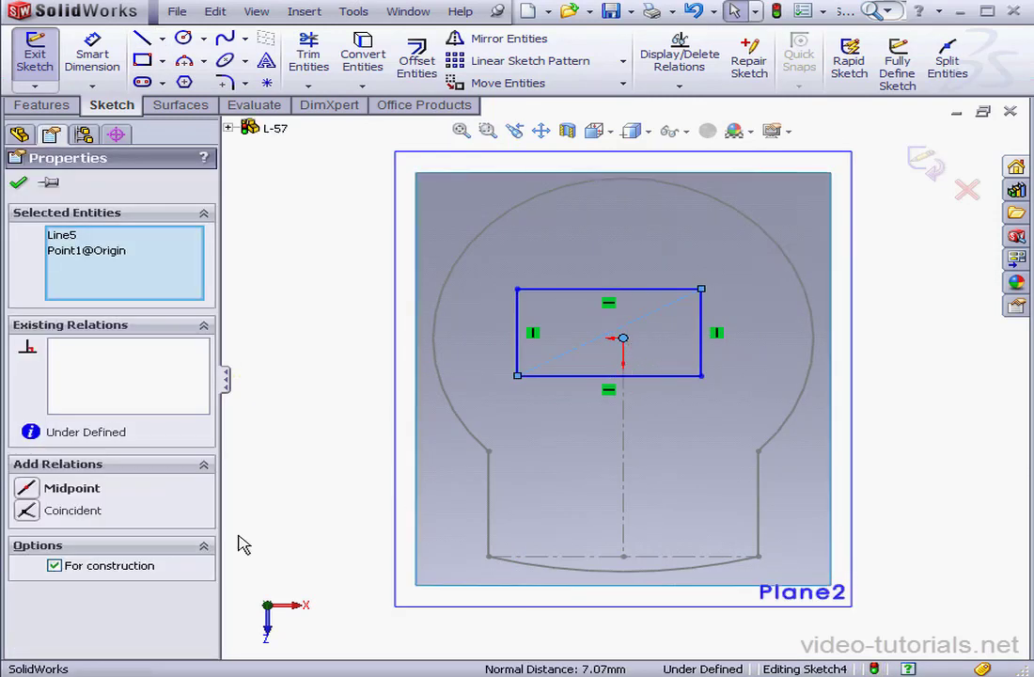
pyautogui.click(27, 489)
pyautogui.click(19, 182)
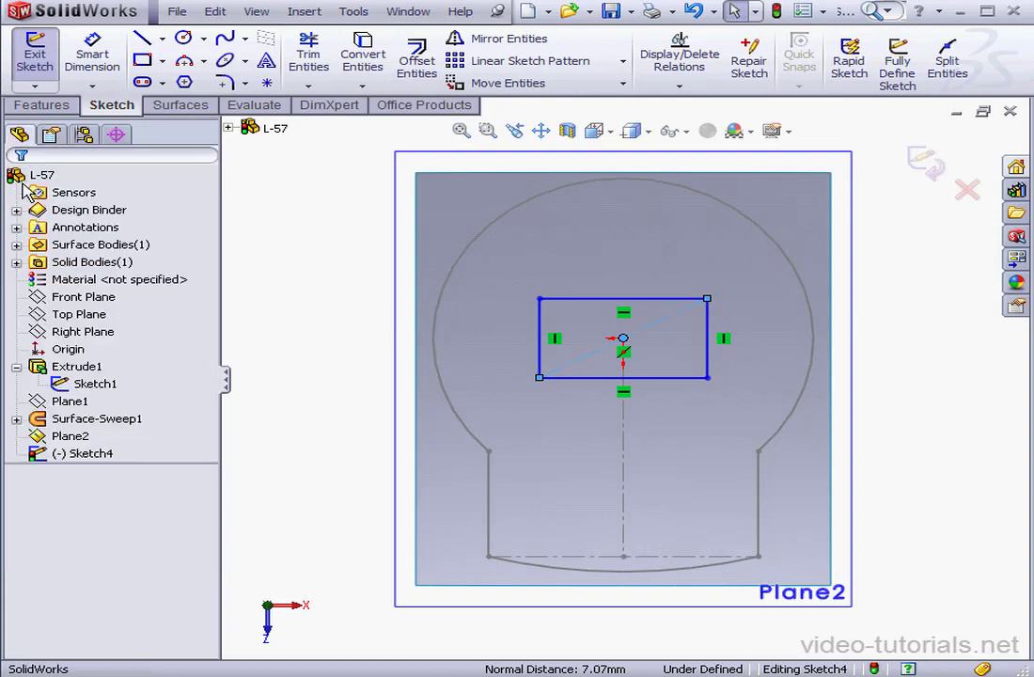
# Dimension the rectangle to 50 mm wide and 30 mm high
pyautogui.click(92, 58)
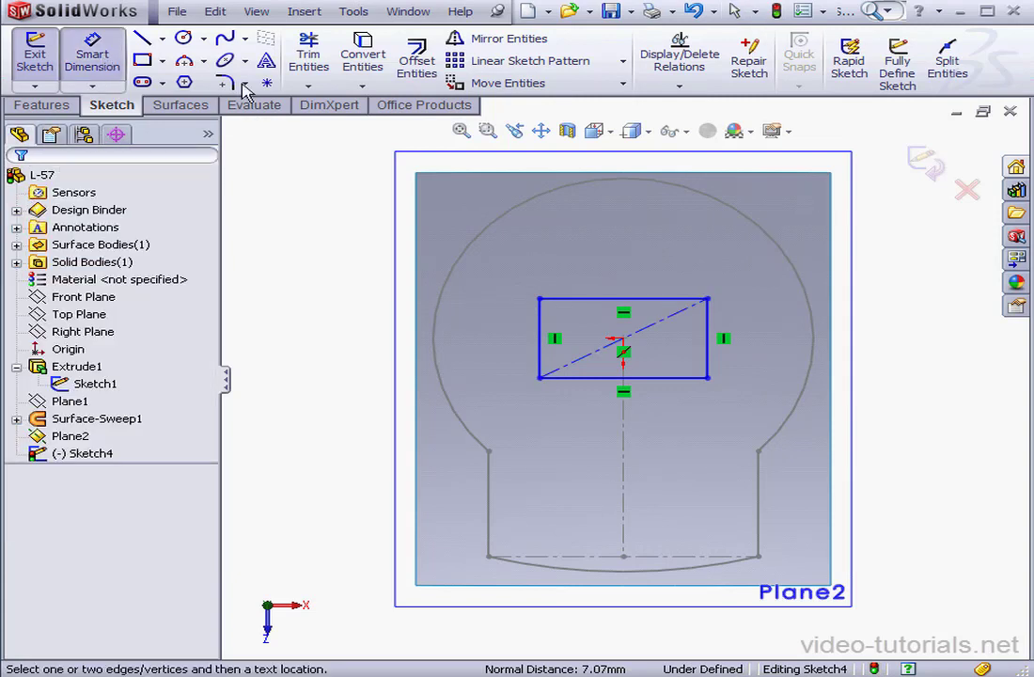
pyautogui.click(653, 299)
pyautogui.click(647, 256)
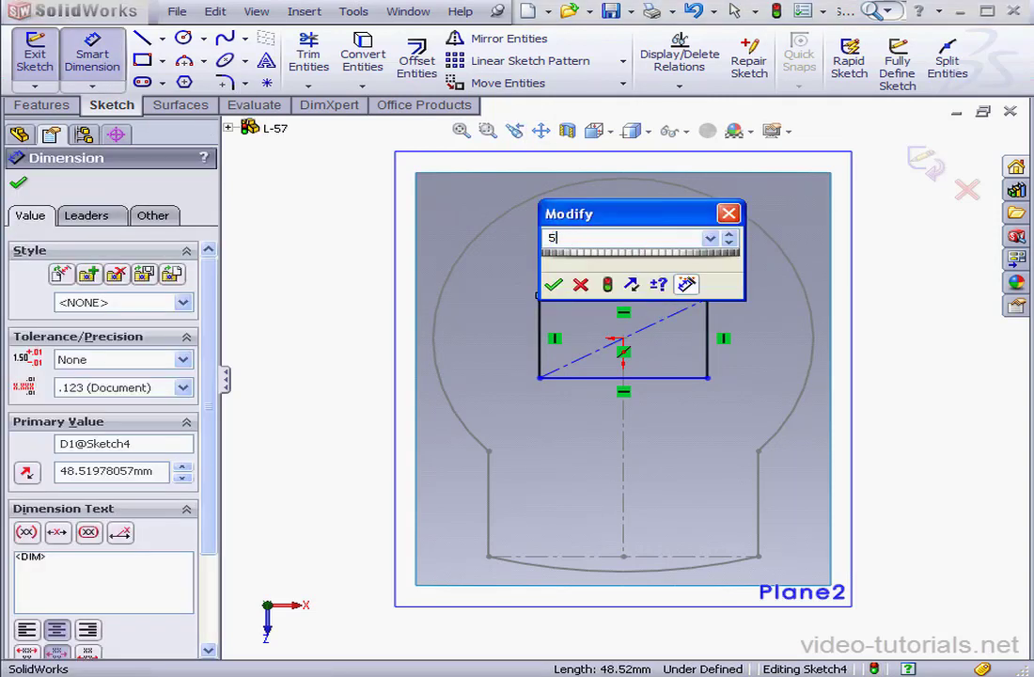
pyautogui.write('50')
pyautogui.press('Return')
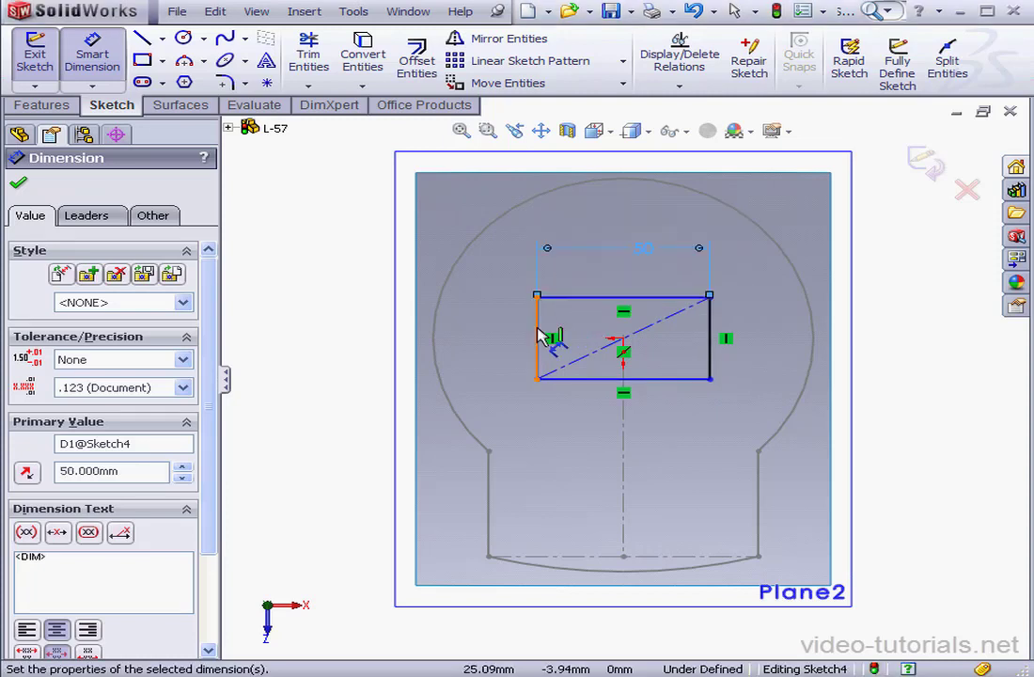
pyautogui.click(538, 334)
pyautogui.click(508, 329)
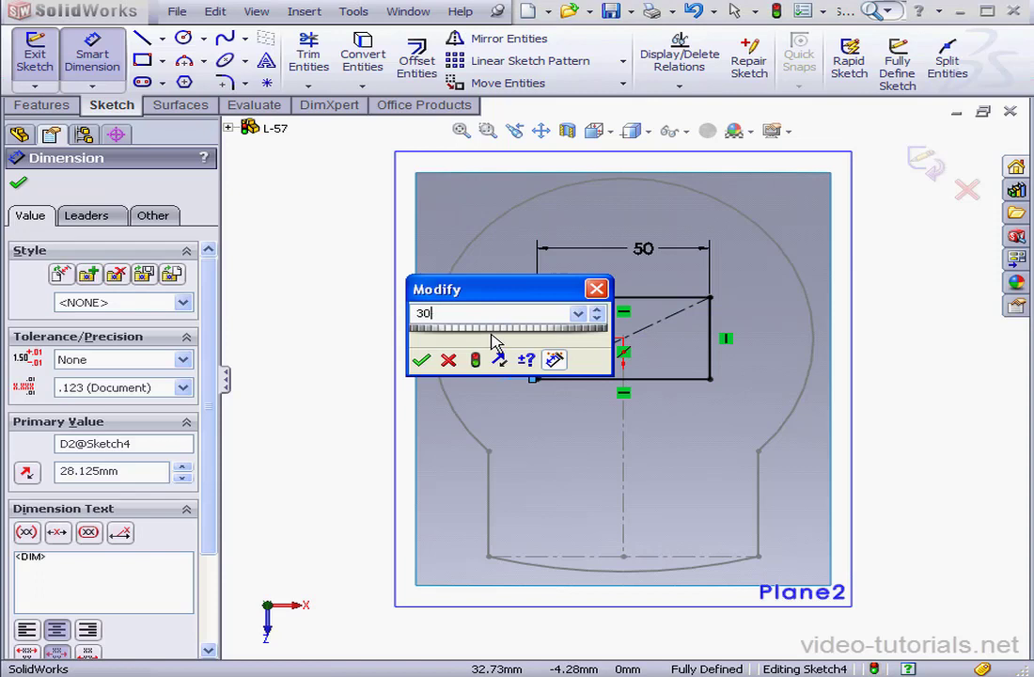
pyautogui.click(422, 361)
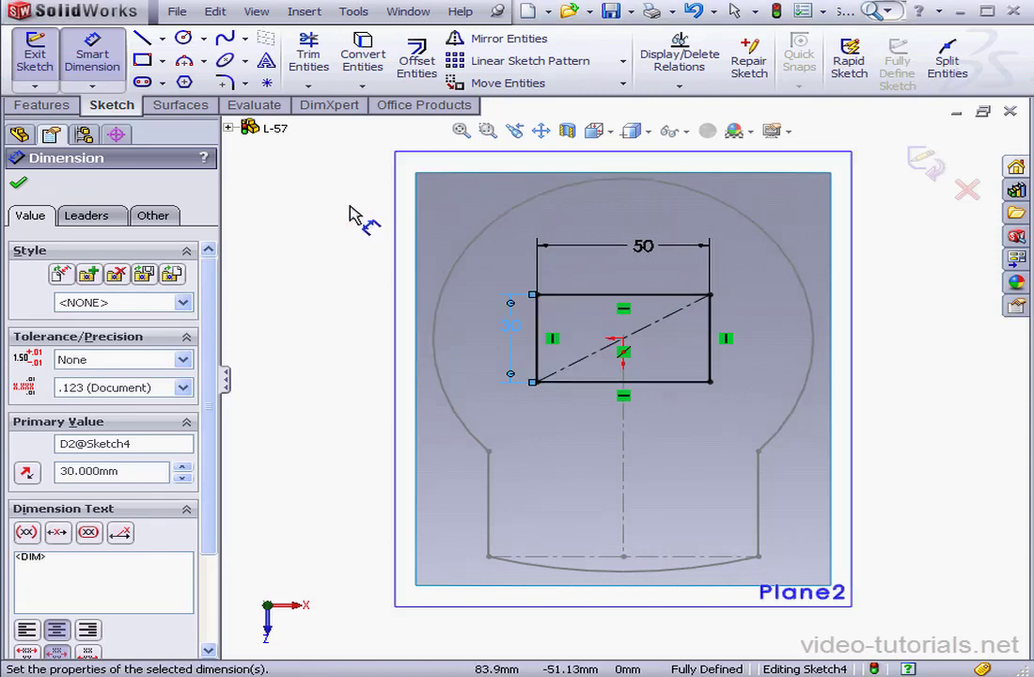
# Round all four rectangle corners with 2 mm sketch fillets and exit the sketch
pyautogui.click(226, 84)
pyautogui.click(96, 423)
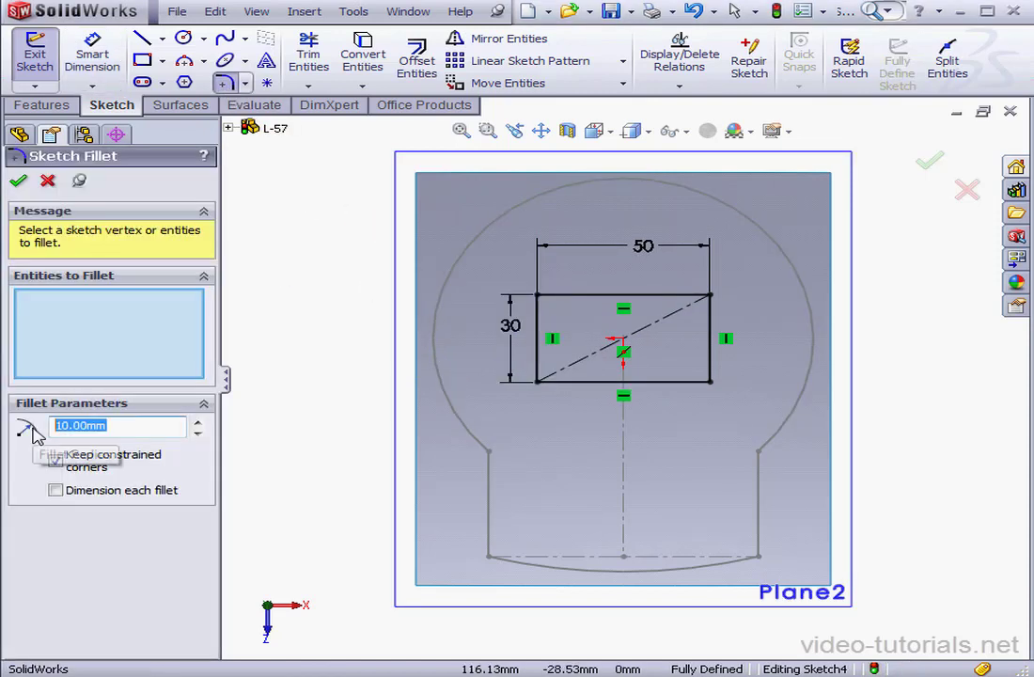
pyautogui.write('2')
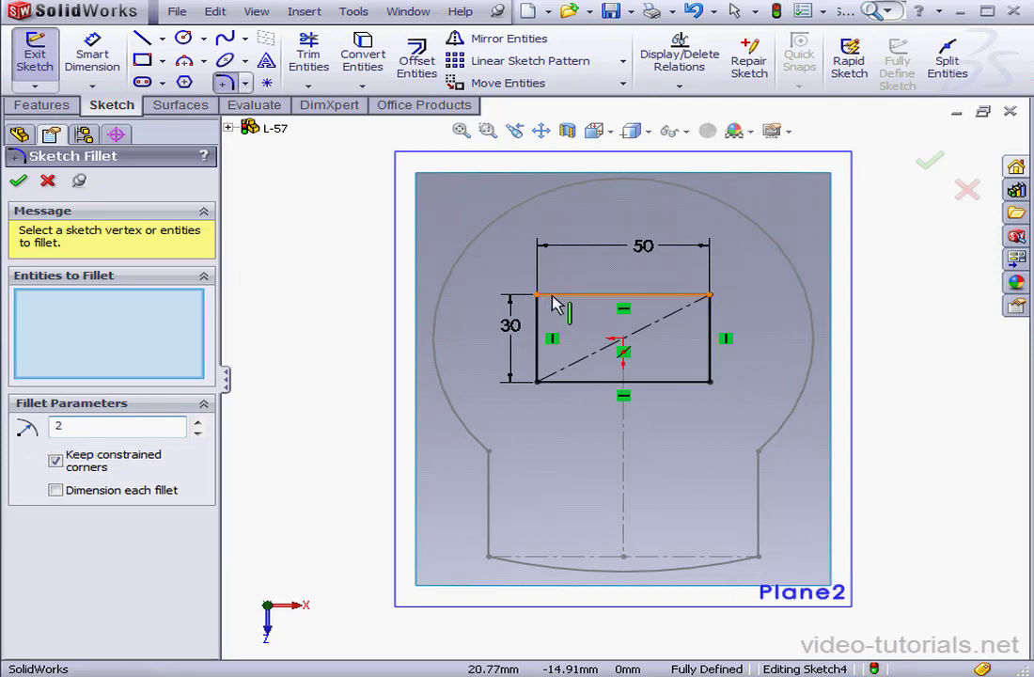
pyautogui.click(538, 295)
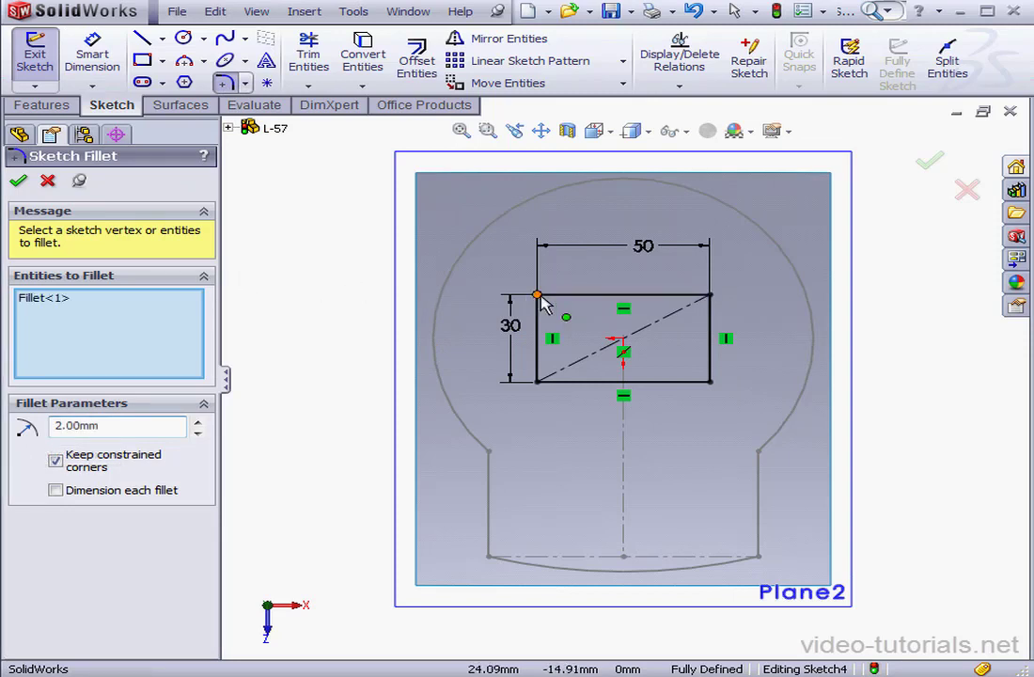
pyautogui.click(712, 296)
pyautogui.click(709, 380)
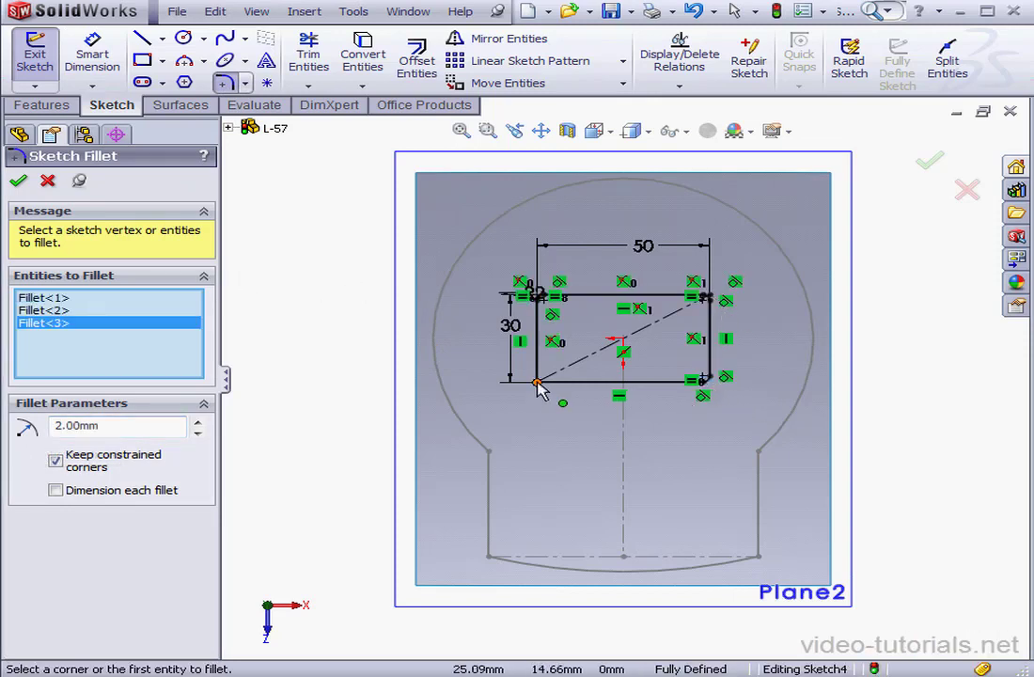
pyautogui.click(537, 382)
pyautogui.click(18, 181)
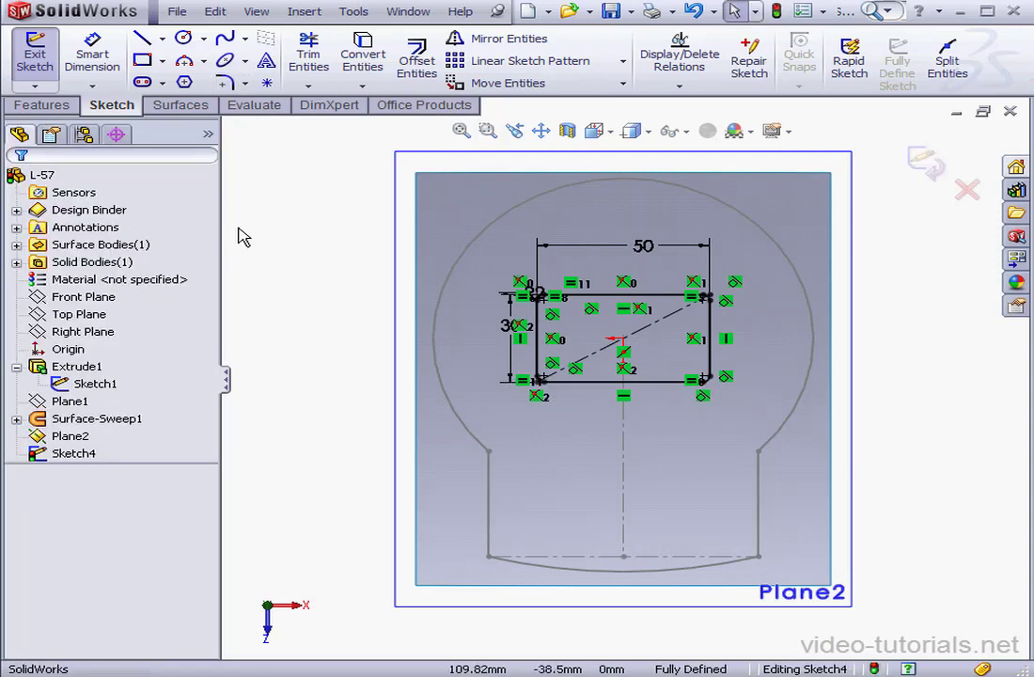
pyautogui.scroll(-3, 667, 324)
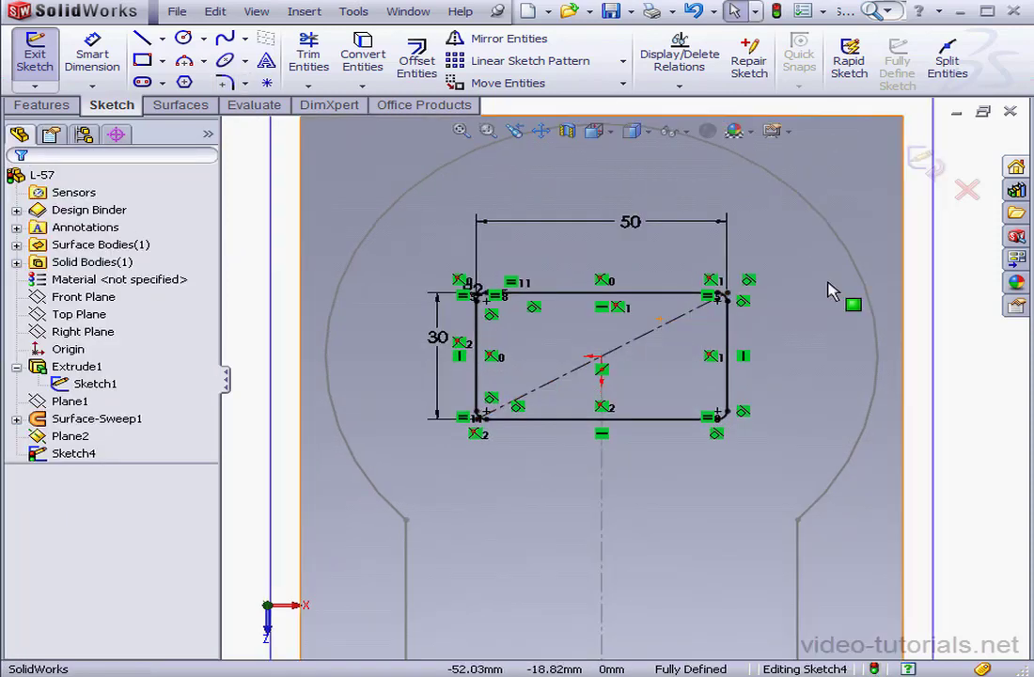
pyautogui.click(937, 170)
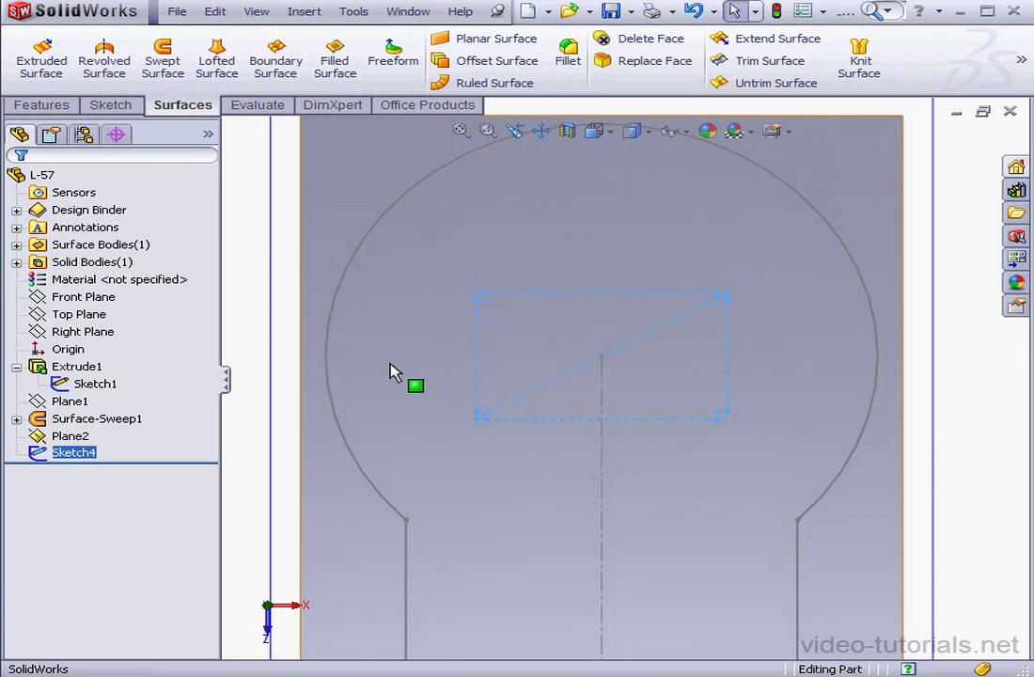
# Create another reference plane offset 11 mm above the Top Plane
pyautogui.click(79, 314)
pyautogui.click(304, 12)
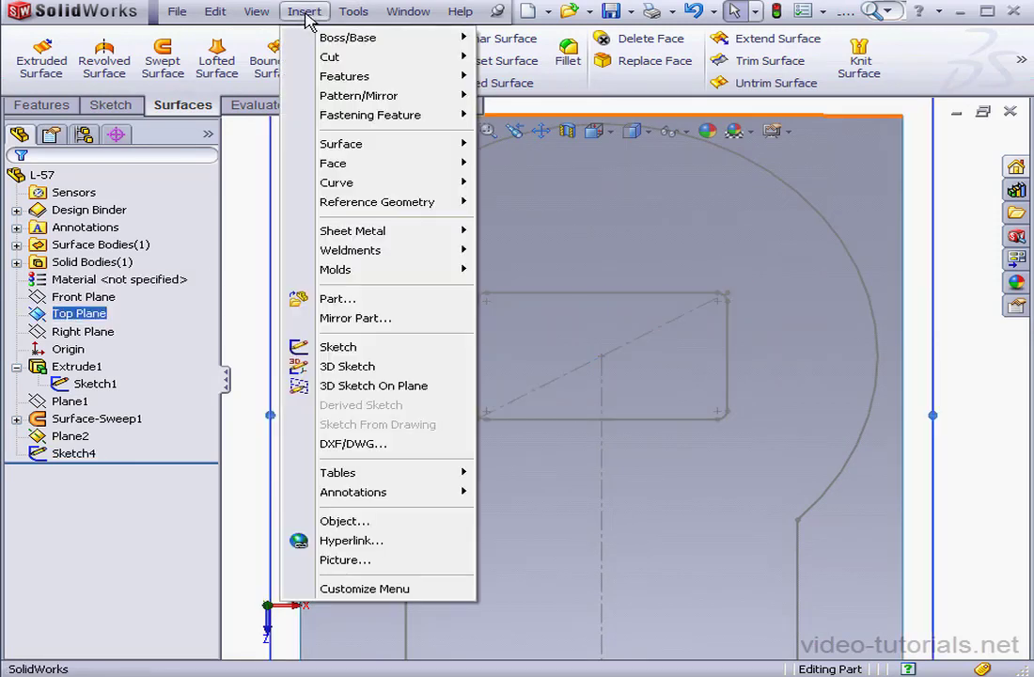
pyautogui.moveTo(455, 204)
pyautogui.click(512, 200)
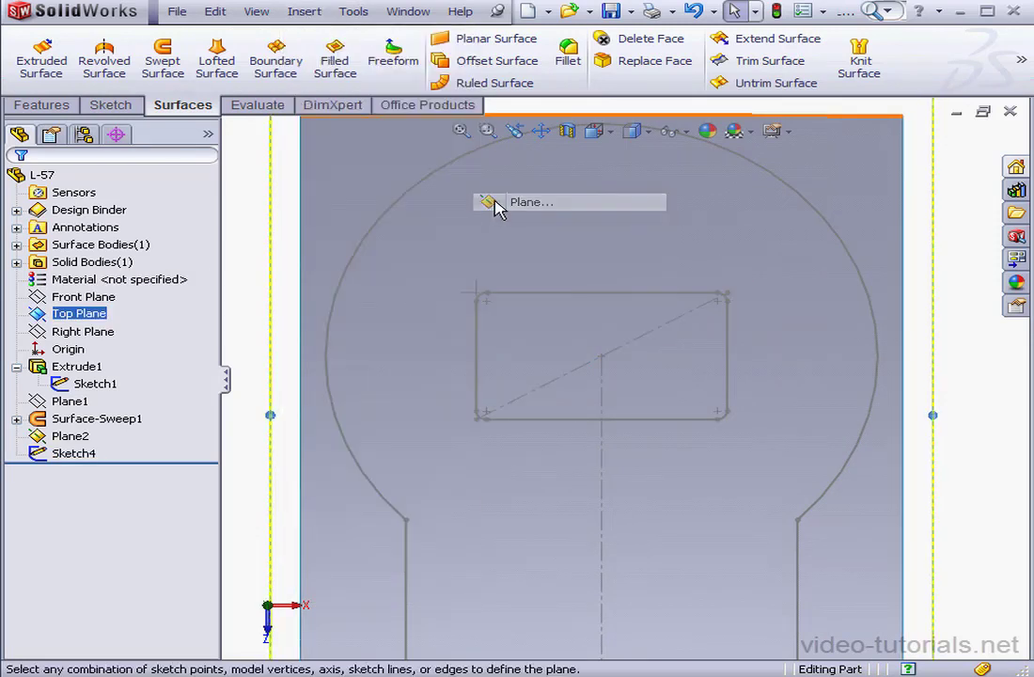
pyautogui.doubleClick(59, 424)
pyautogui.write('10')
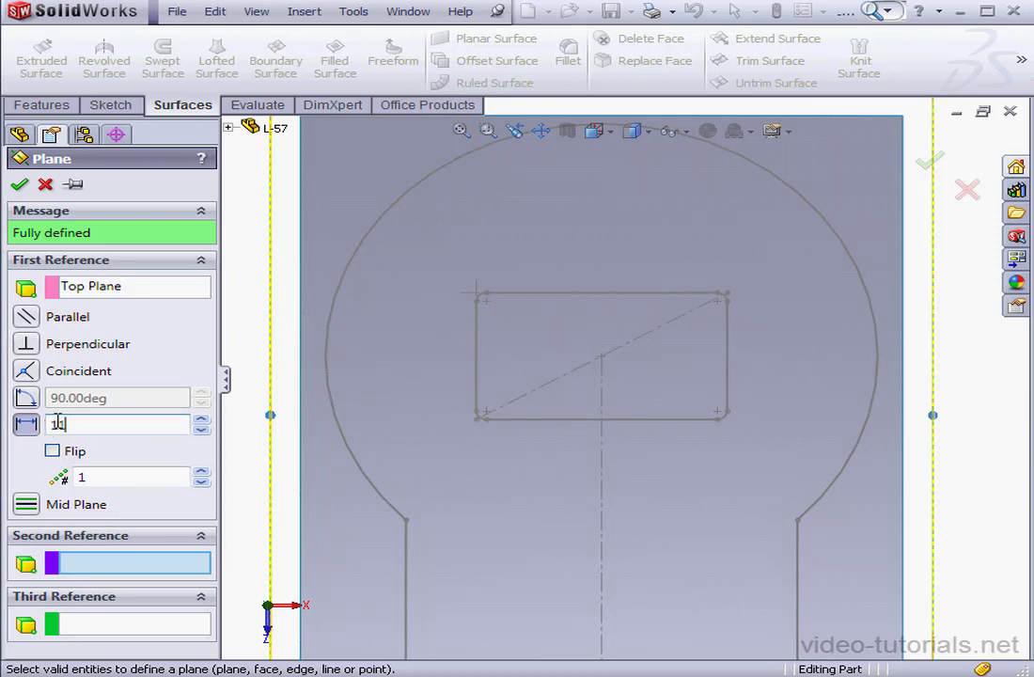
pyautogui.click(20, 185)
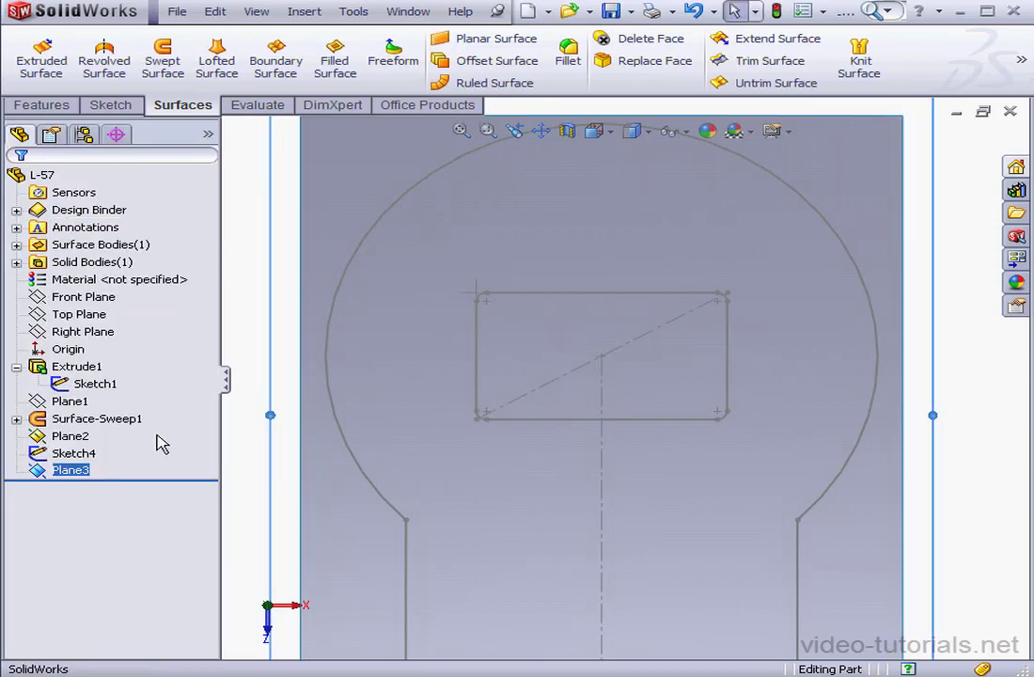
# Start a sketch on the newest plane and draw a corner rectangle about 65 by 50 mm enclosing the filleted rectangle
pyautogui.rightClick(75, 473)
pyautogui.click(85, 418)
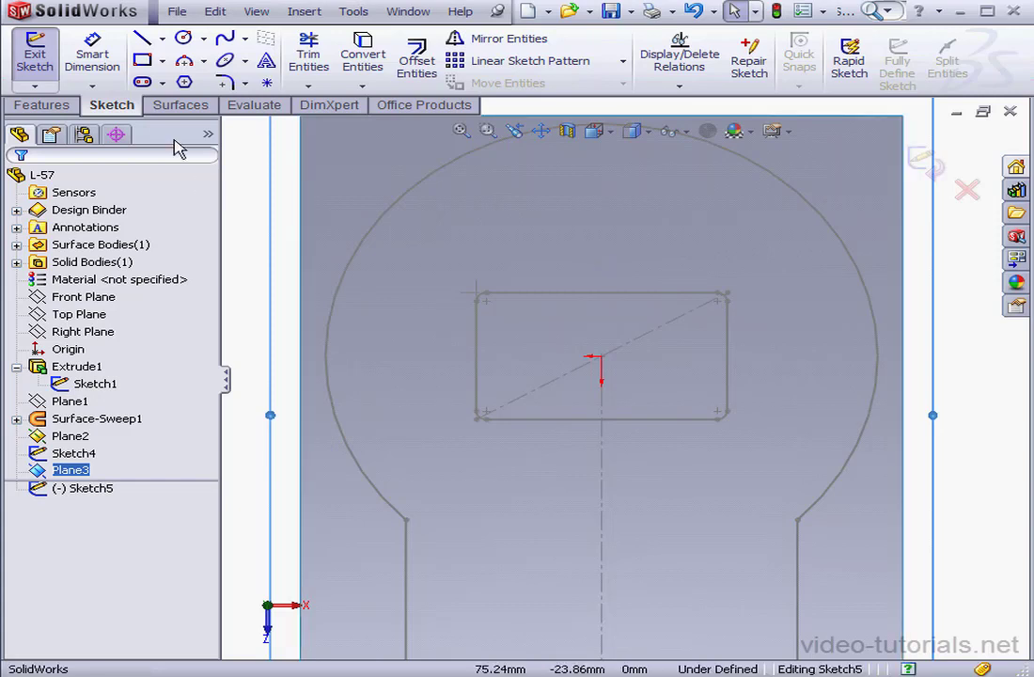
pyautogui.click(142, 60)
pyautogui.click(442, 262)
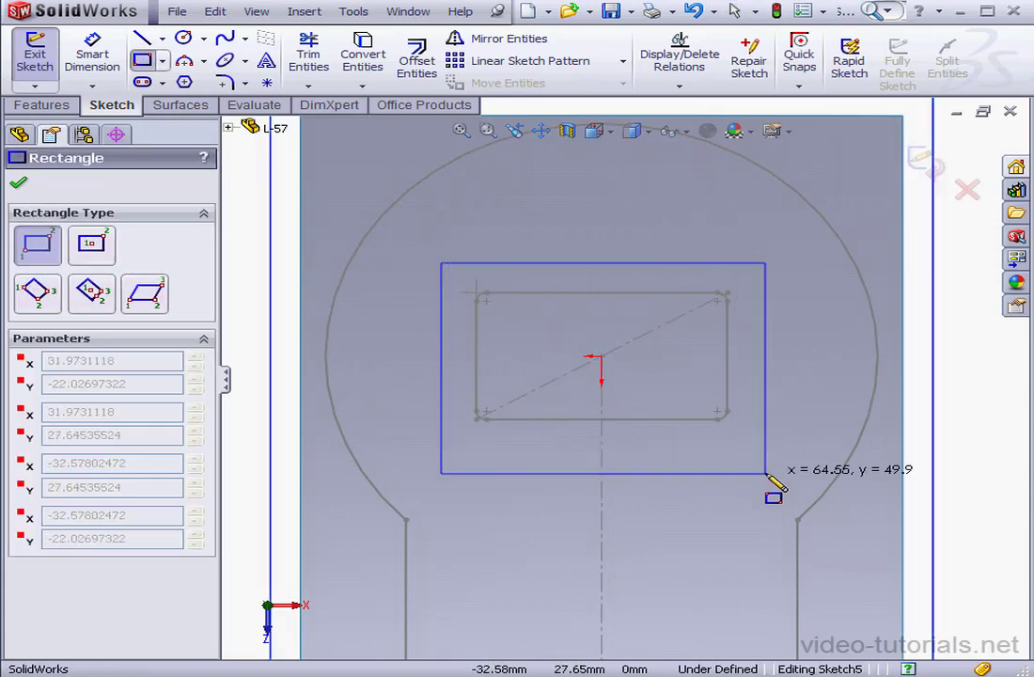
pyautogui.click(773, 467)
# Draw a diagonal centerline between the lower-left and upper-right corners of the new rectangle
pyautogui.click(162, 37)
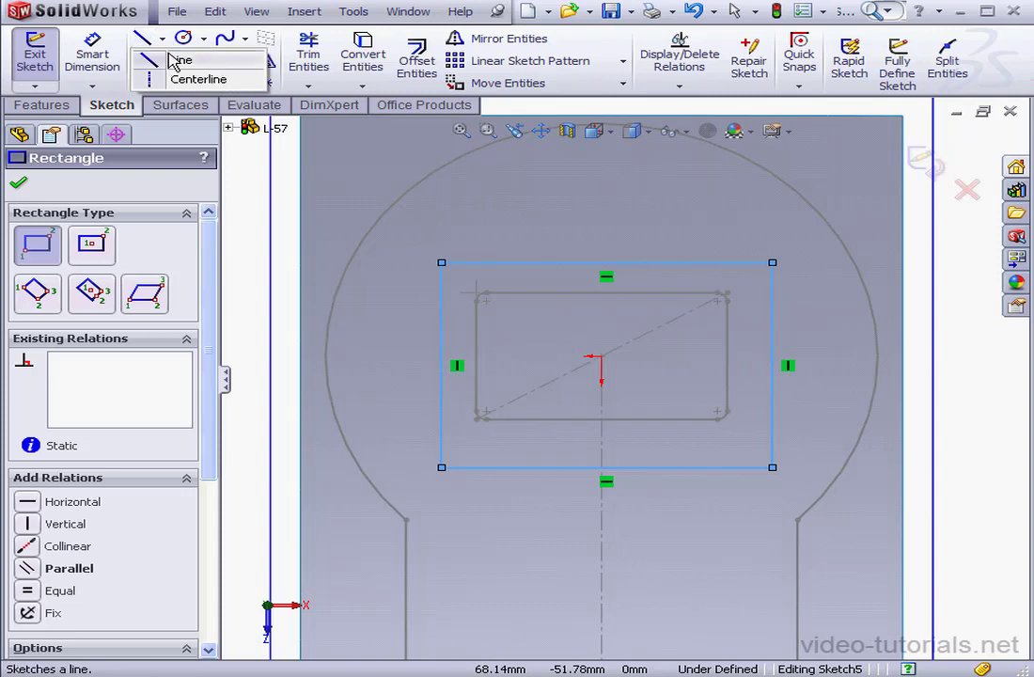
pyautogui.click(186, 76)
pyautogui.click(442, 467)
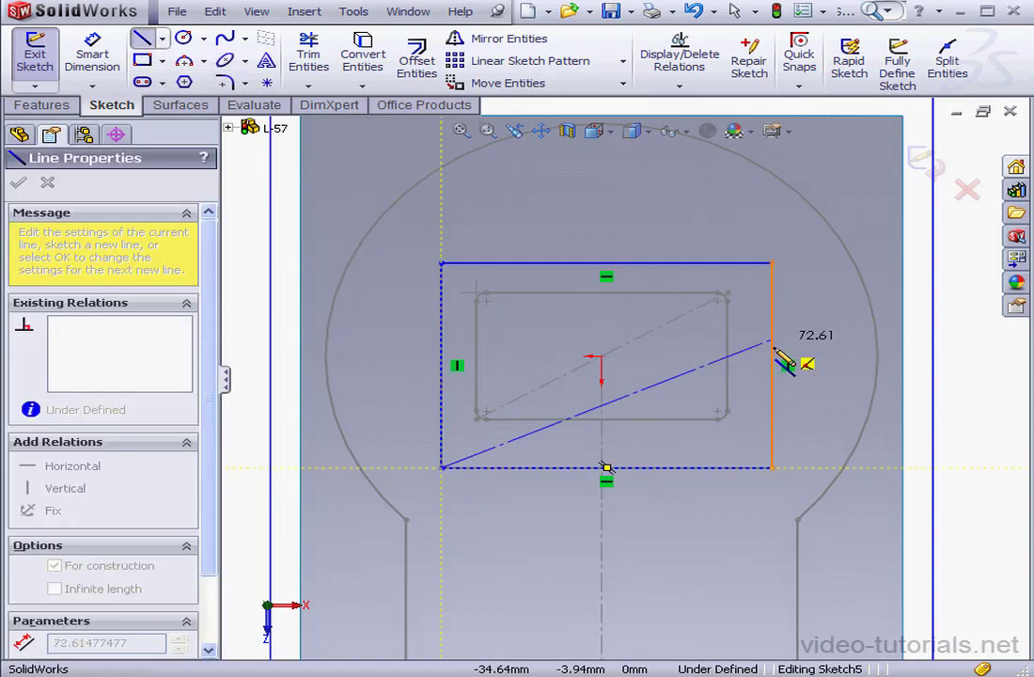
pyautogui.click(773, 263)
pyautogui.rightClick(797, 249)
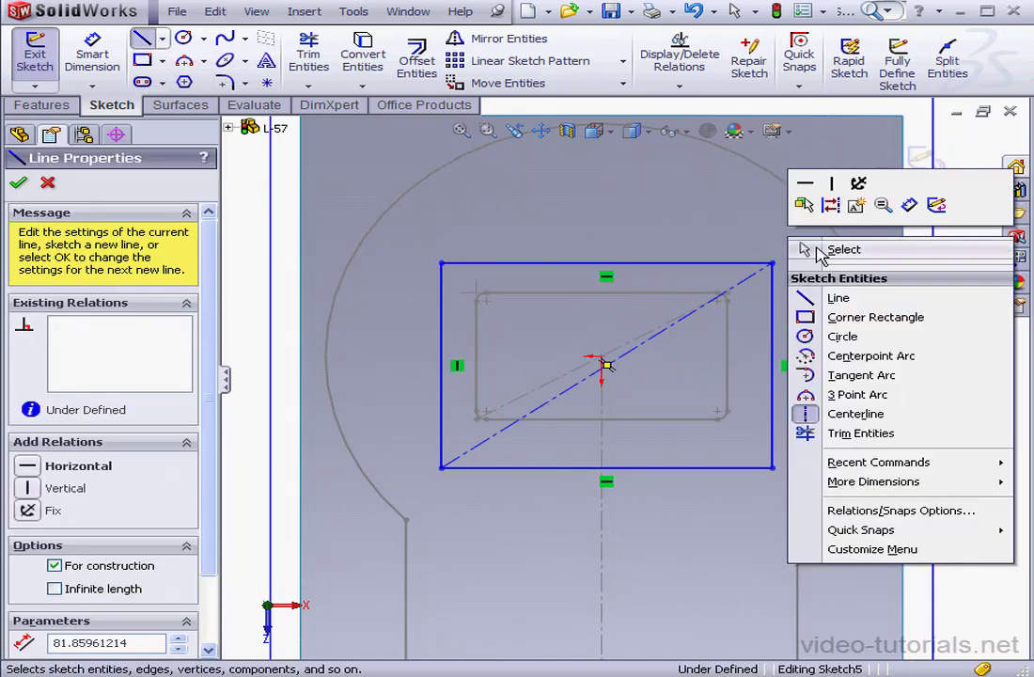
pyautogui.click(820, 248)
# Centre the rectangle by adding a Midpoint relation between the diagonal centerline and the origin
pyautogui.click(689, 316)
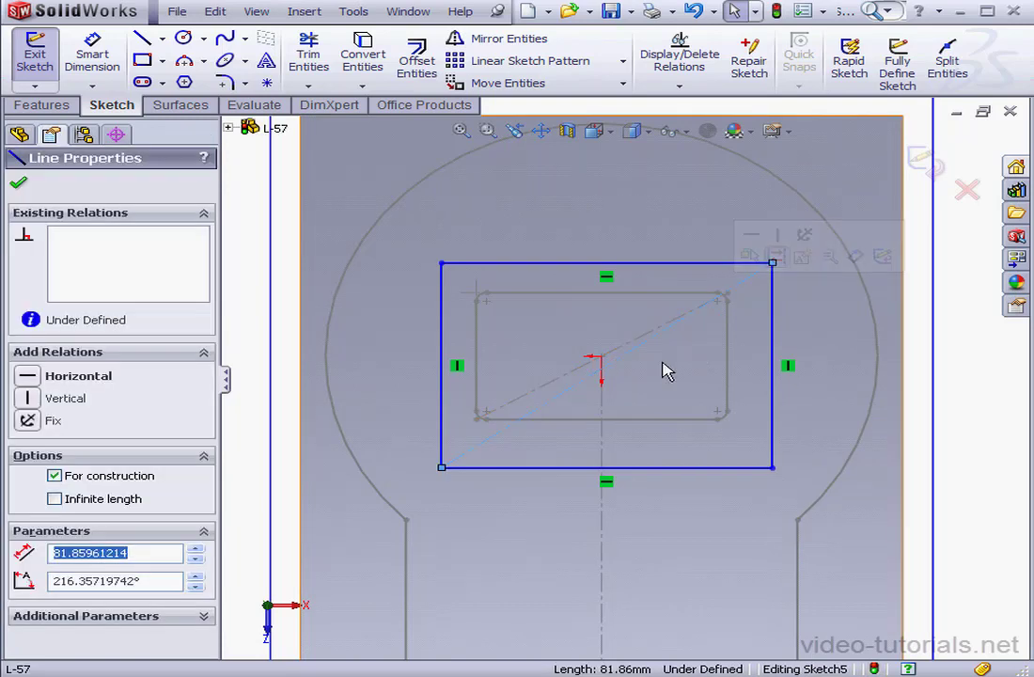
pyautogui.keyDown('ctrl'); pyautogui.click(602, 356); pyautogui.keyUp('ctrl')
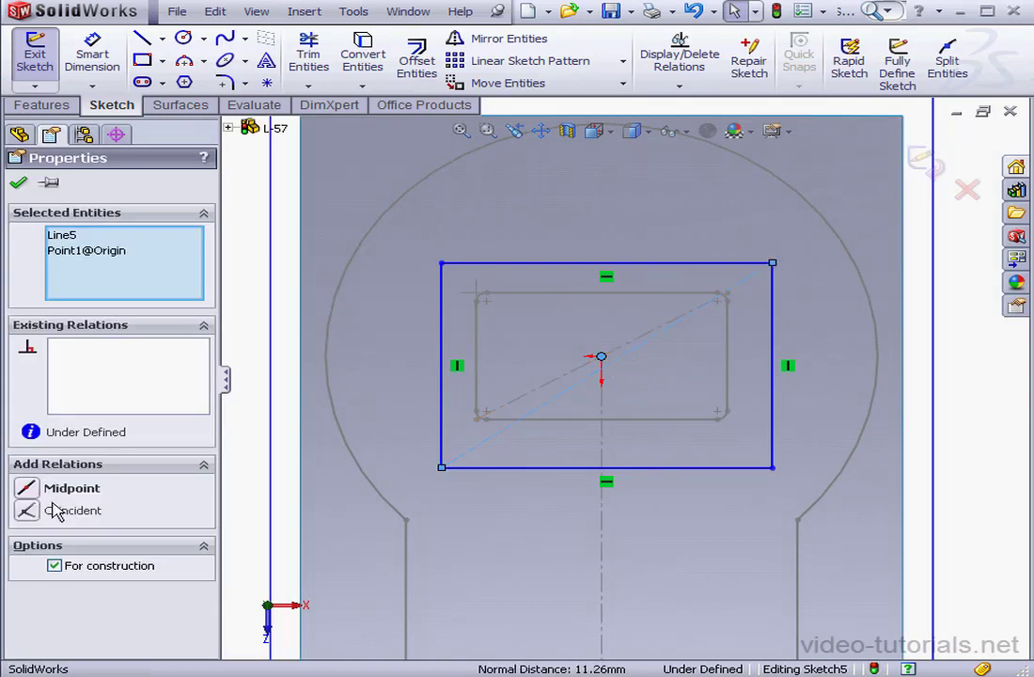
pyautogui.click(28, 488)
pyautogui.click(19, 184)
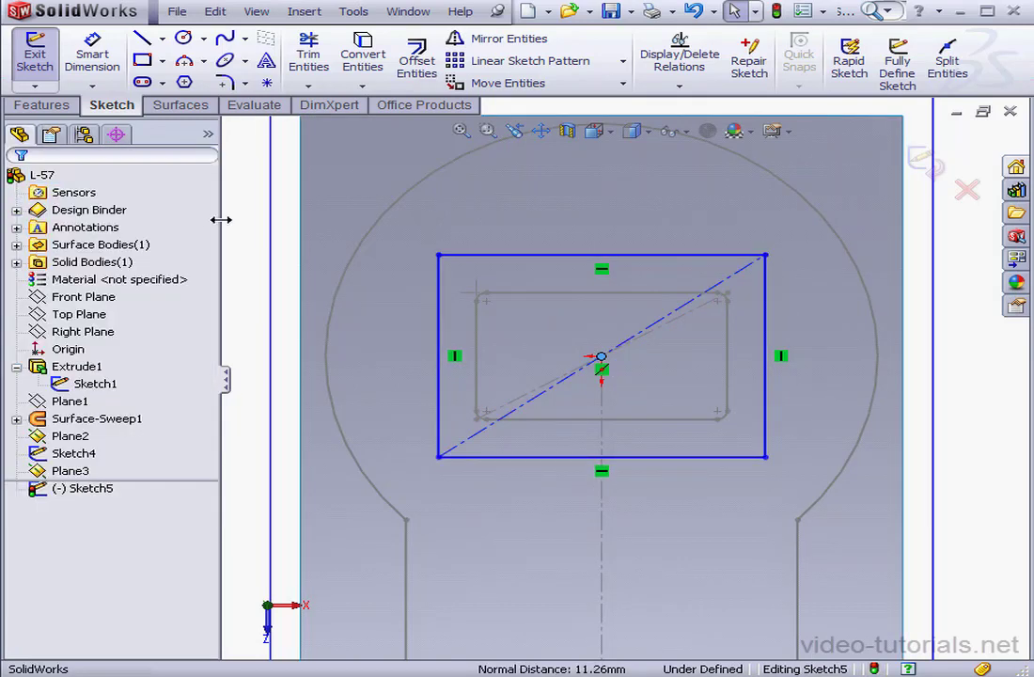
# Dimension the outer rectangle to 65 mm wide and 42 mm high
pyautogui.click(91, 60)
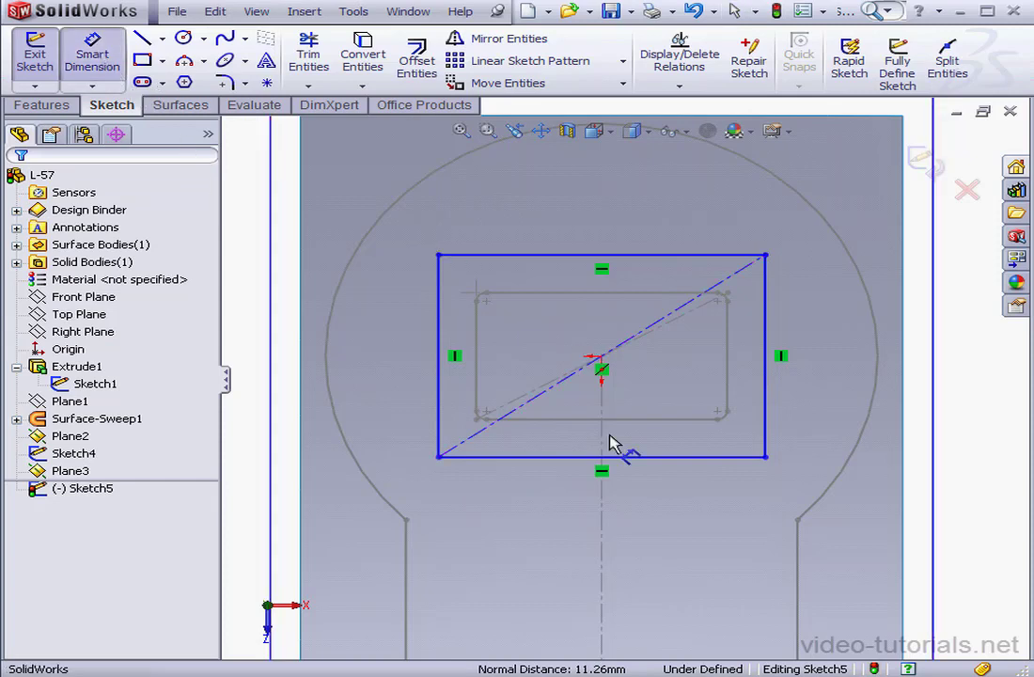
pyautogui.click(629, 459)
pyautogui.click(625, 491)
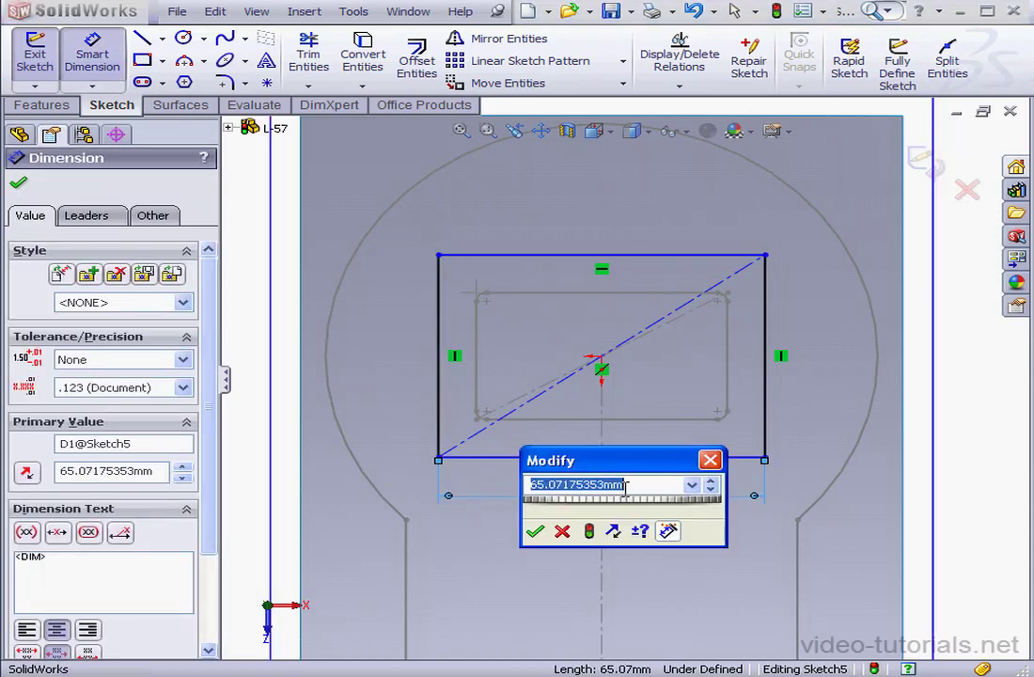
pyautogui.click(534, 532)
pyautogui.click(781, 425)
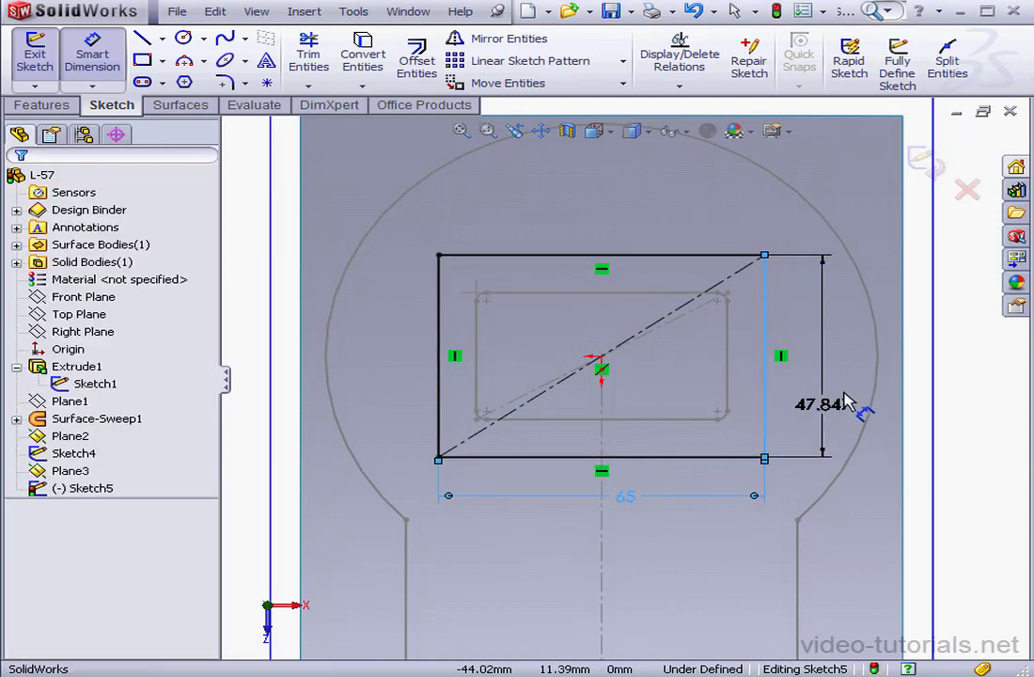
pyautogui.click(847, 400)
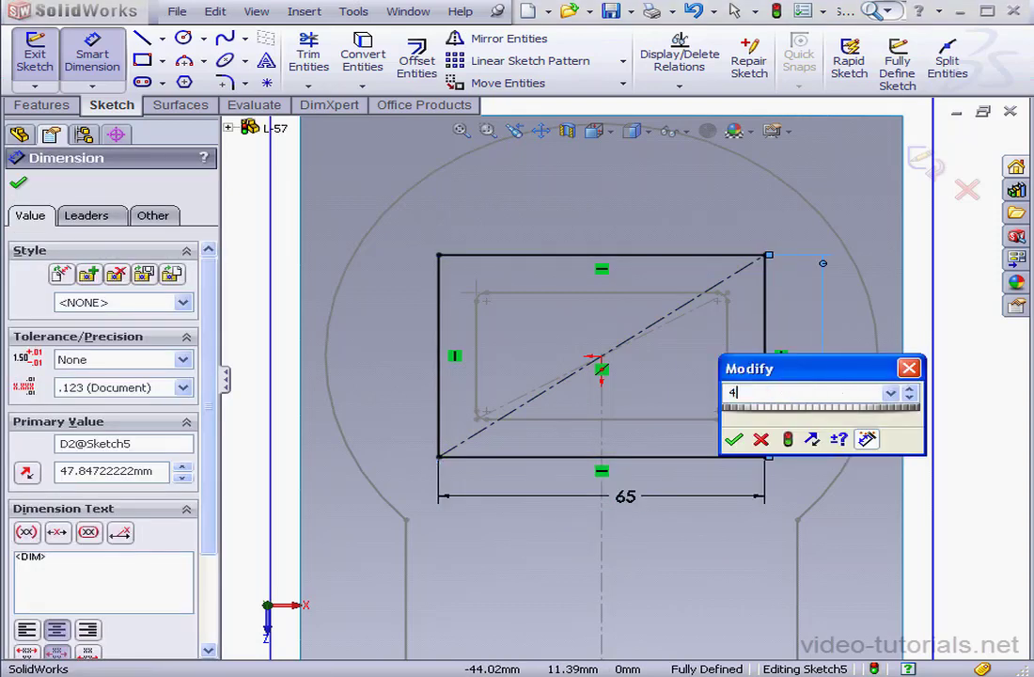
pyautogui.click(733, 439)
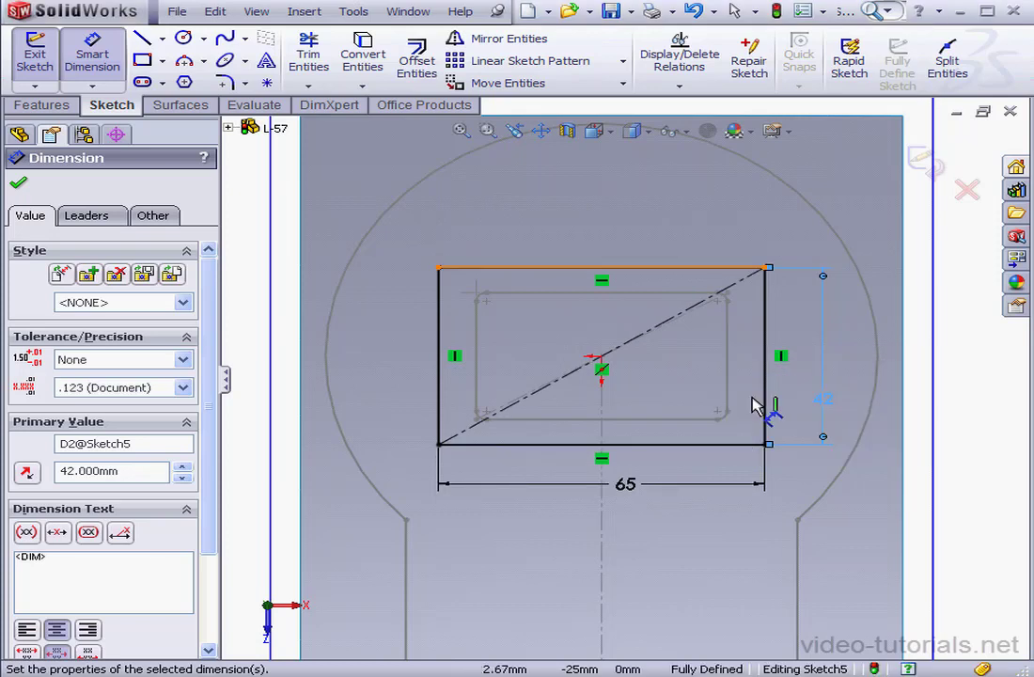
# Draw a shallow 3 Point Arc of about 89 mm radius above the rectangle, joining its two upper corners
pyautogui.click(203, 60)
pyautogui.click(226, 121)
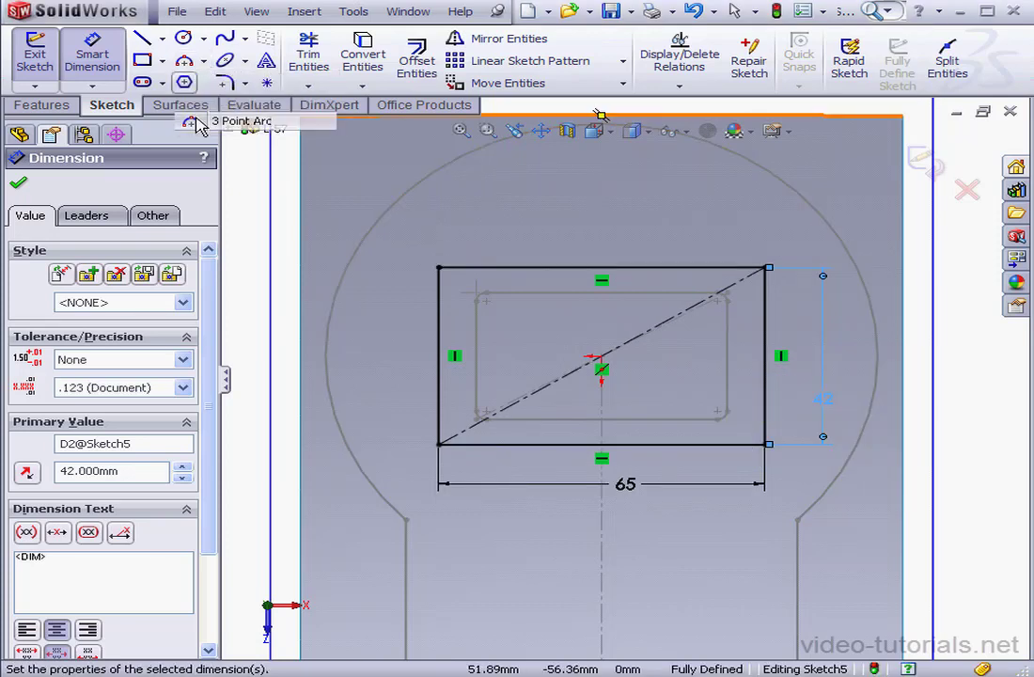
pyautogui.click(439, 268)
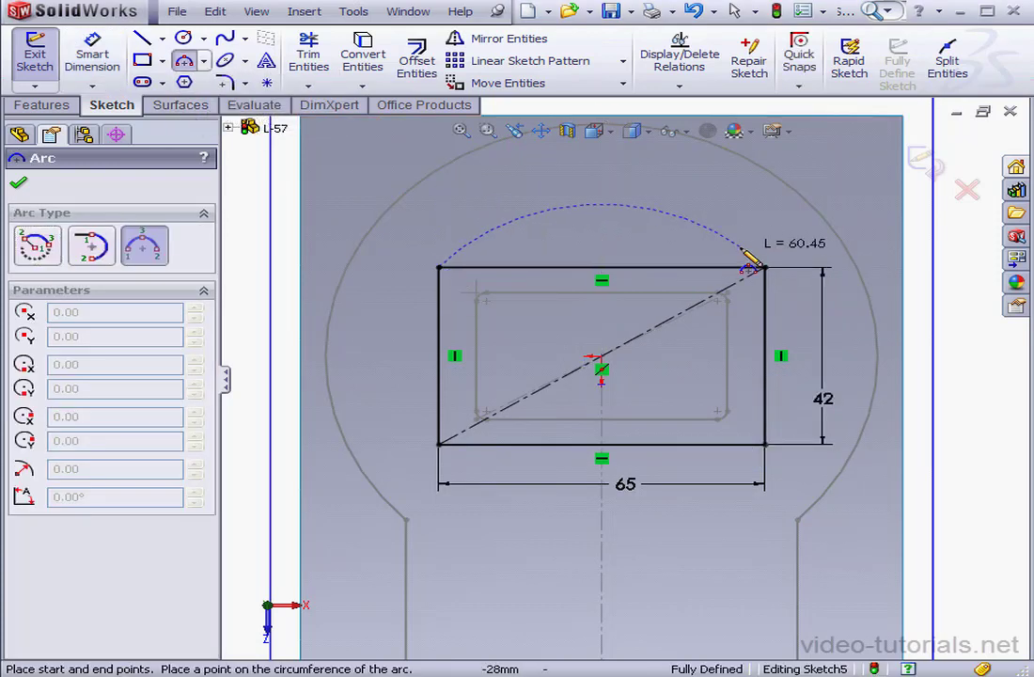
pyautogui.click(765, 268)
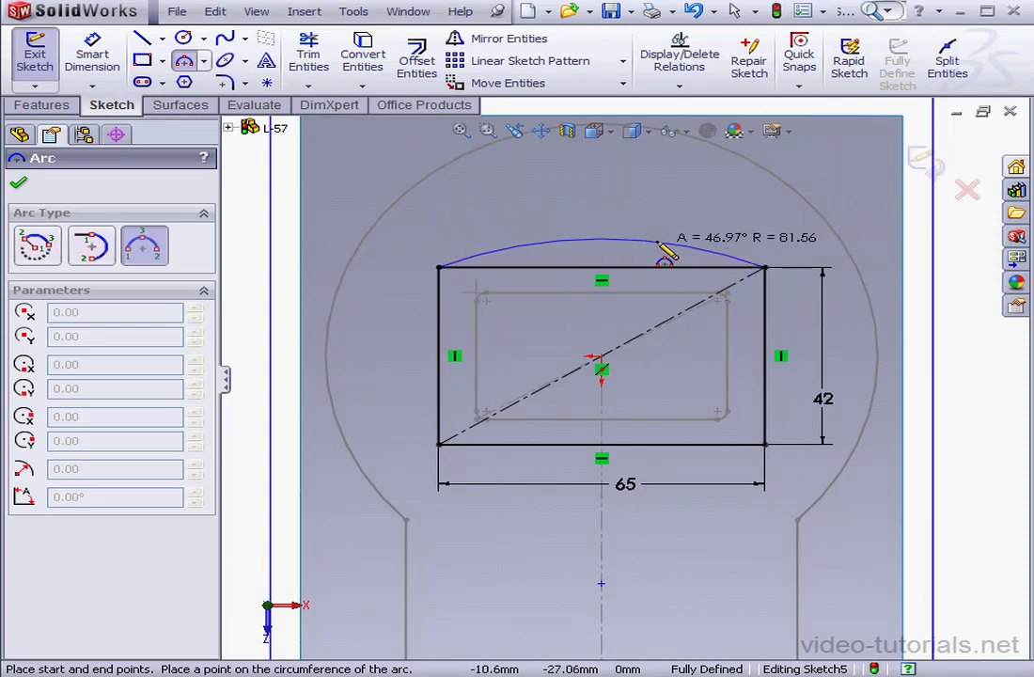
pyautogui.click(656, 244)
pyautogui.rightClick(655, 230)
pyautogui.click(696, 232)
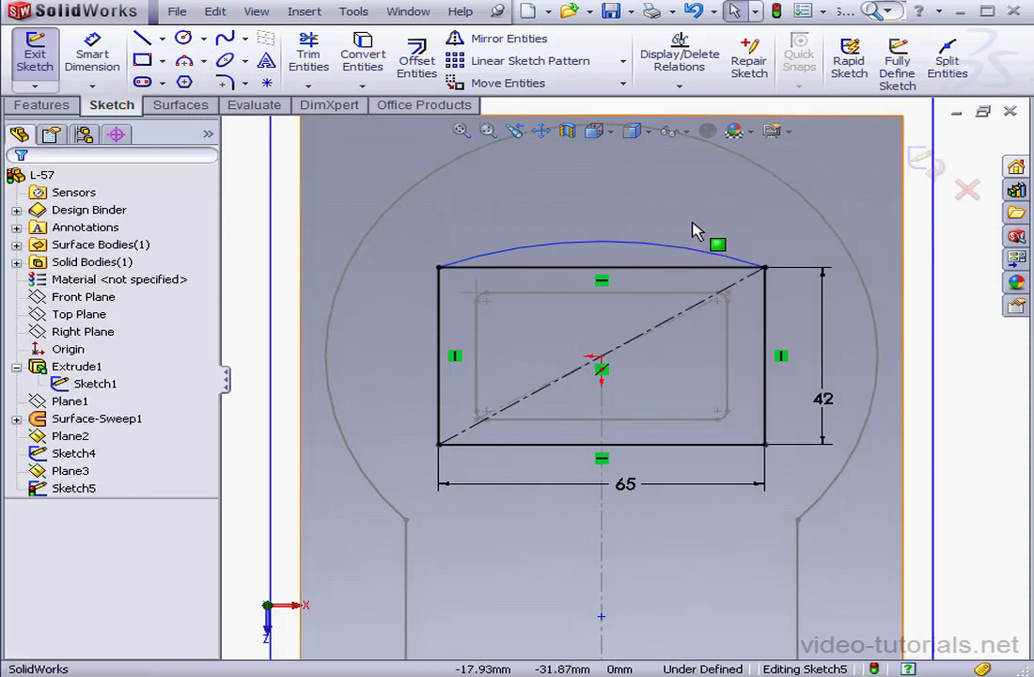
# Add a Vertical relation between the arc's centre point and the origin
pyautogui.click(602, 617)
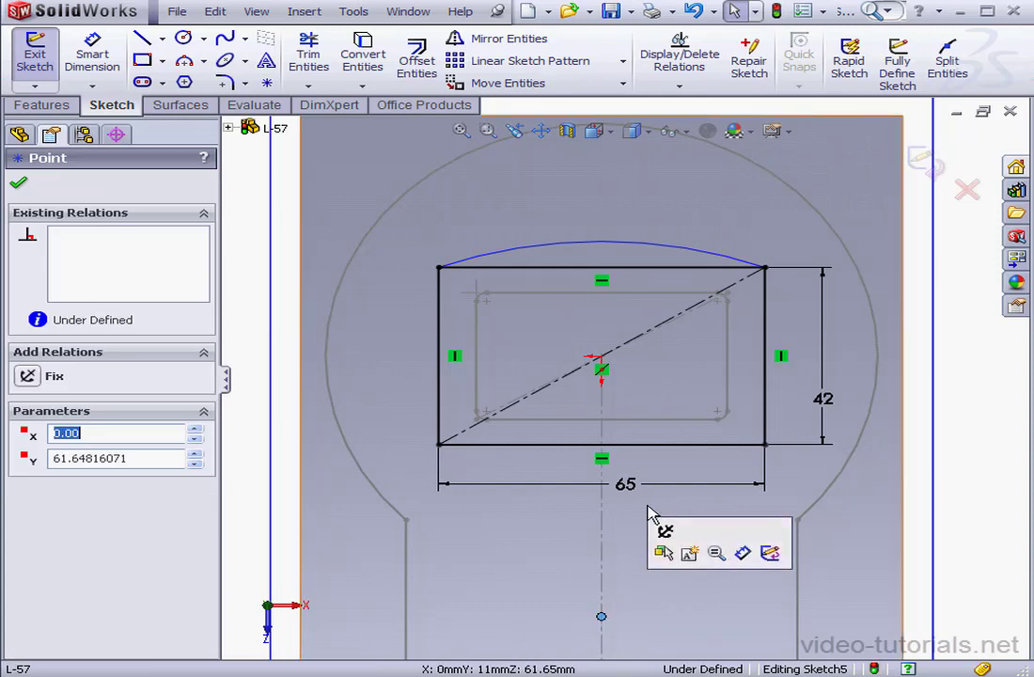
pyautogui.keyDown('ctrl'); pyautogui.click(602, 360); pyautogui.keyUp('ctrl')
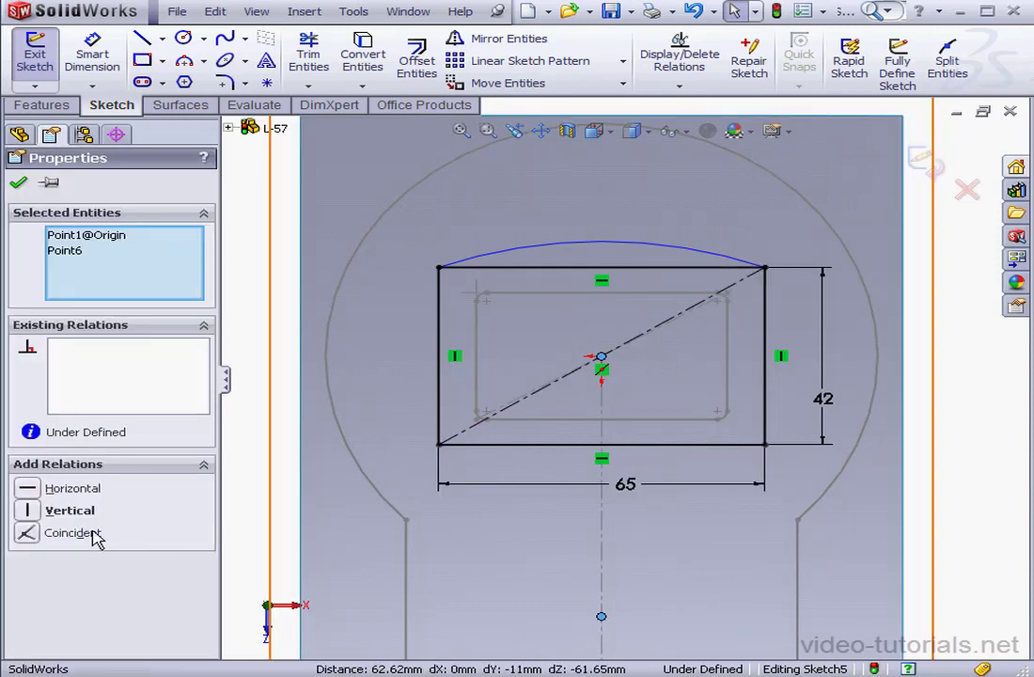
pyautogui.click(28, 511)
pyautogui.click(17, 182)
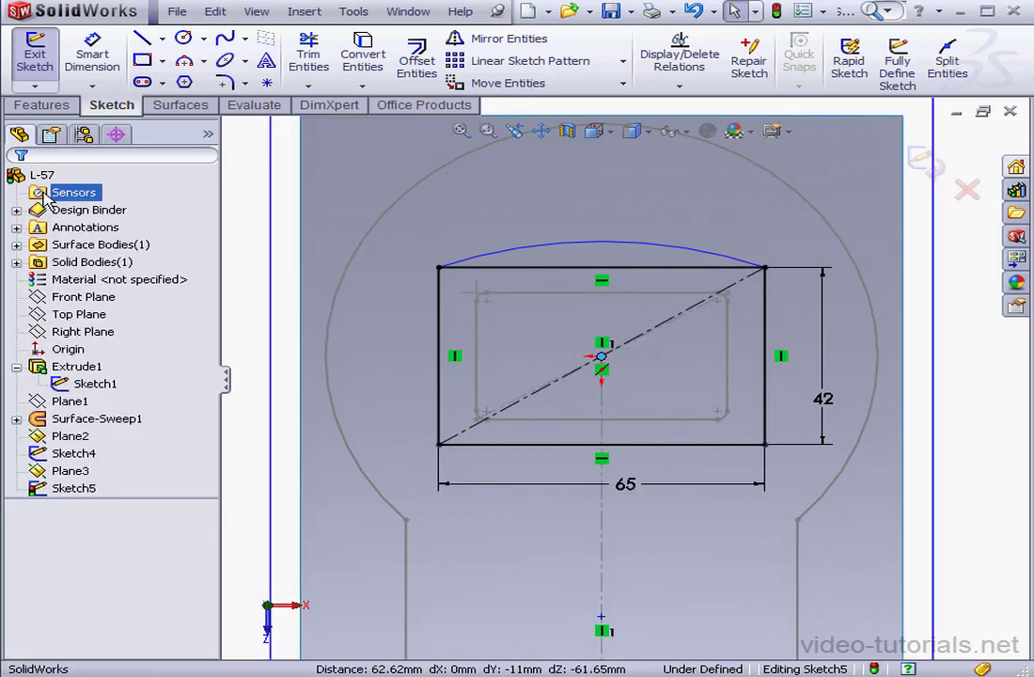
# Dimension the arc's radius to 215 mm and leave the dimension tool
pyautogui.click(92, 57)
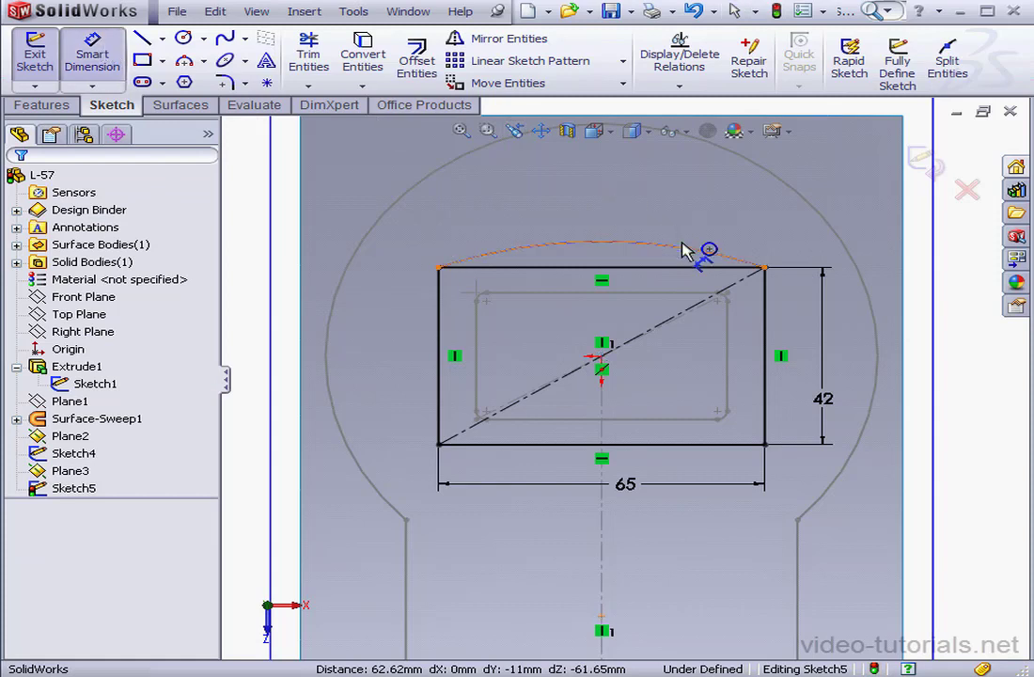
pyautogui.click(710, 242)
pyautogui.click(757, 217)
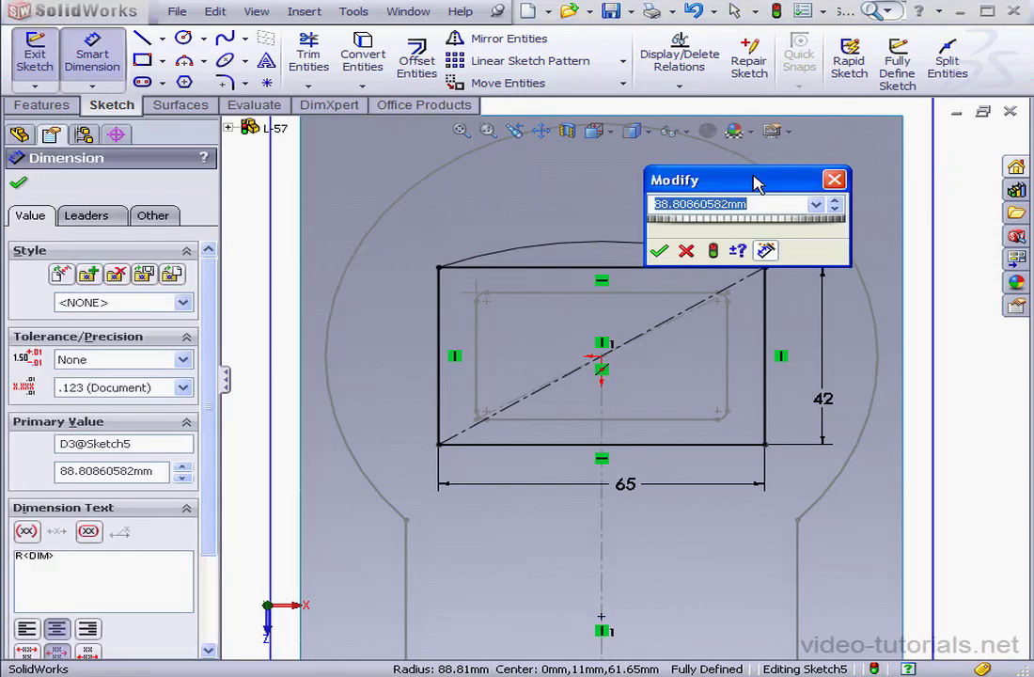
pyautogui.write('215')
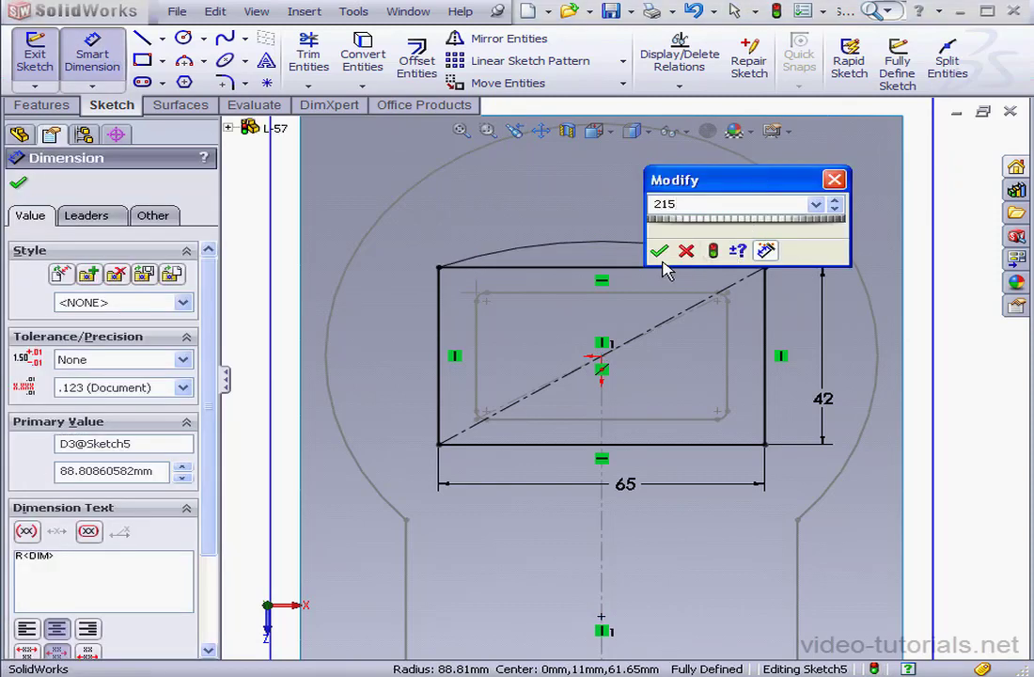
pyautogui.press('Return')
pyautogui.rightClick(658, 209)
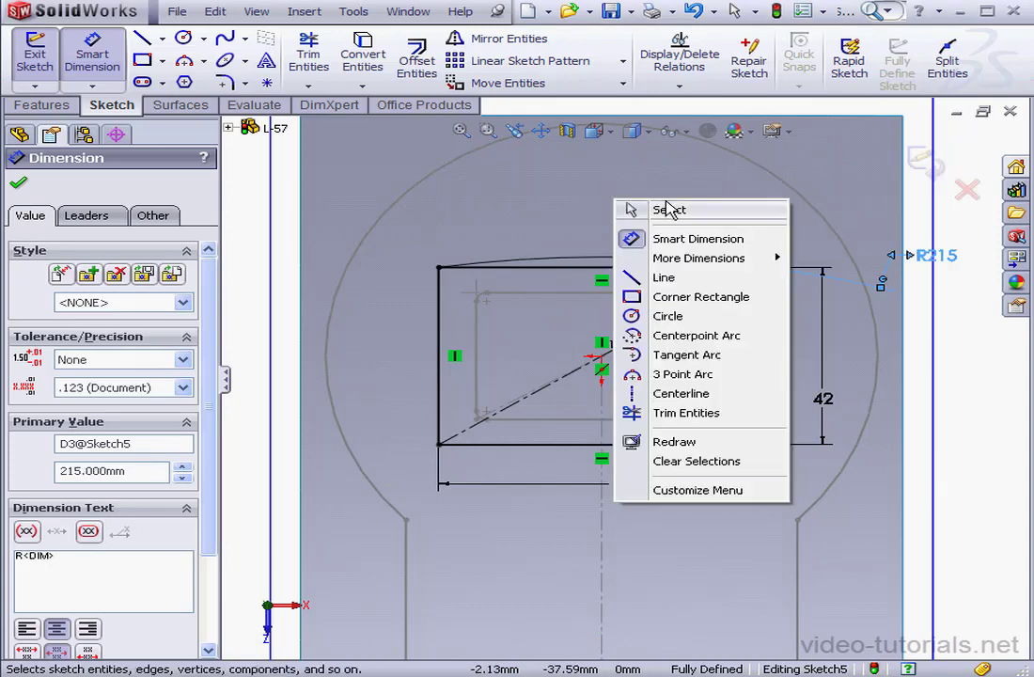
pyautogui.click(667, 212)
# Convert the rectangle's straight upper edge beneath the arc to construction geometry
pyautogui.click(579, 268)
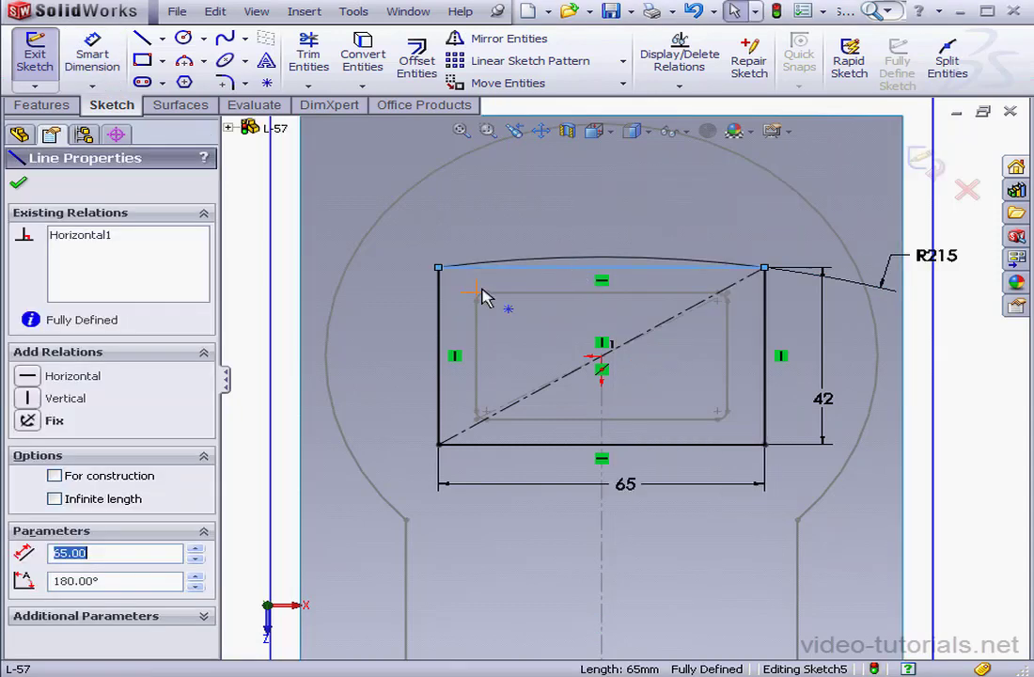
pyautogui.click(55, 477)
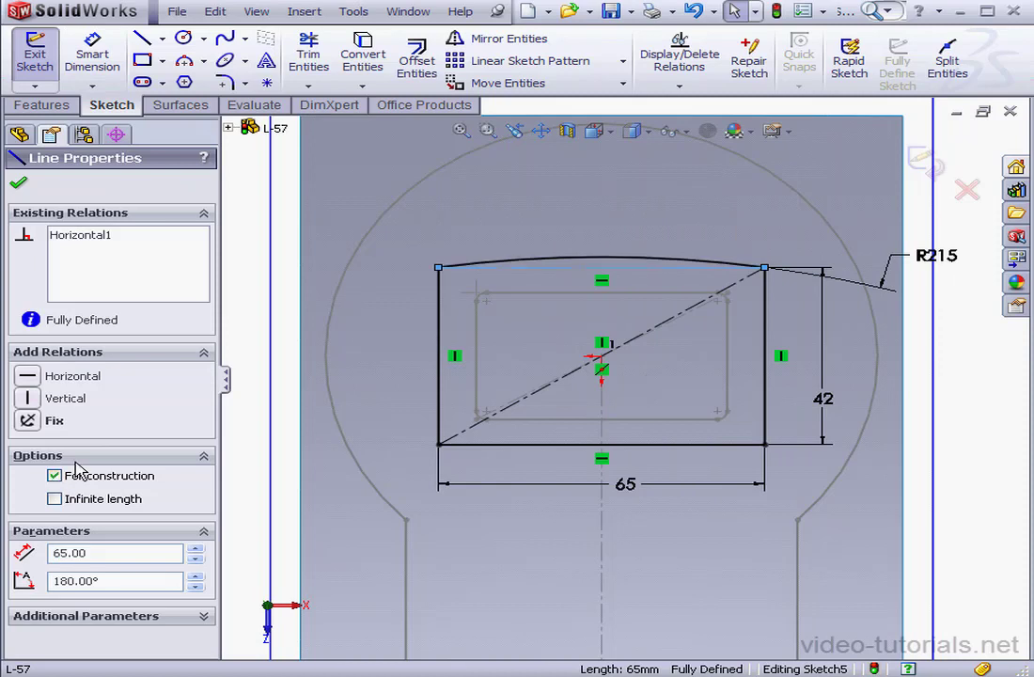
pyautogui.click(18, 182)
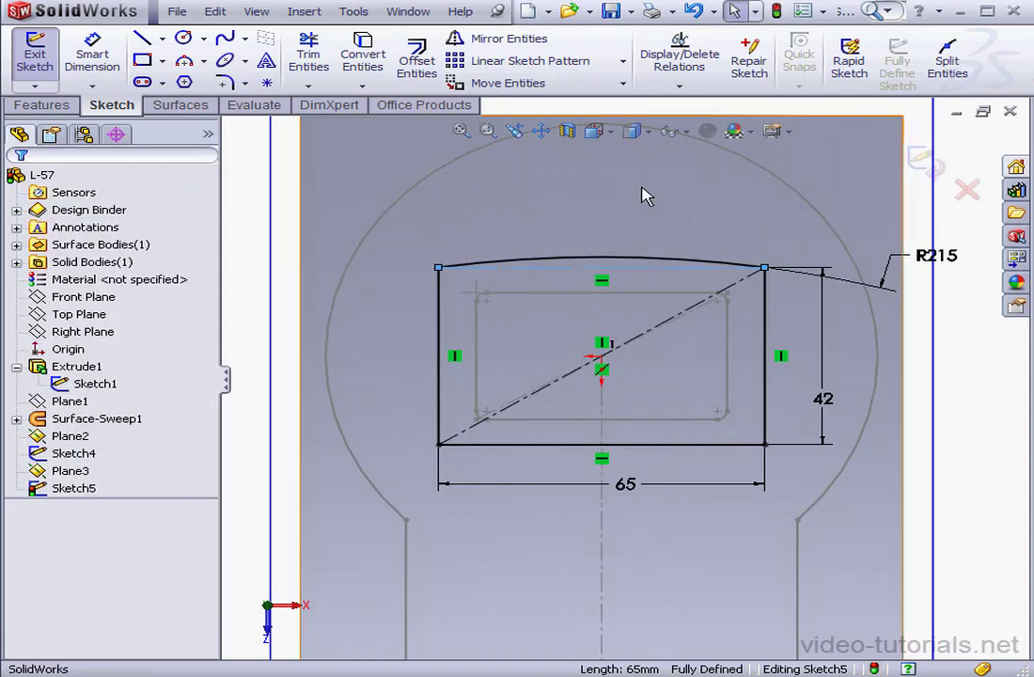
# Round all four corners of the arc-topped profile with 5 mm sketch fillets and exit the sketch
pyautogui.click(225, 84)
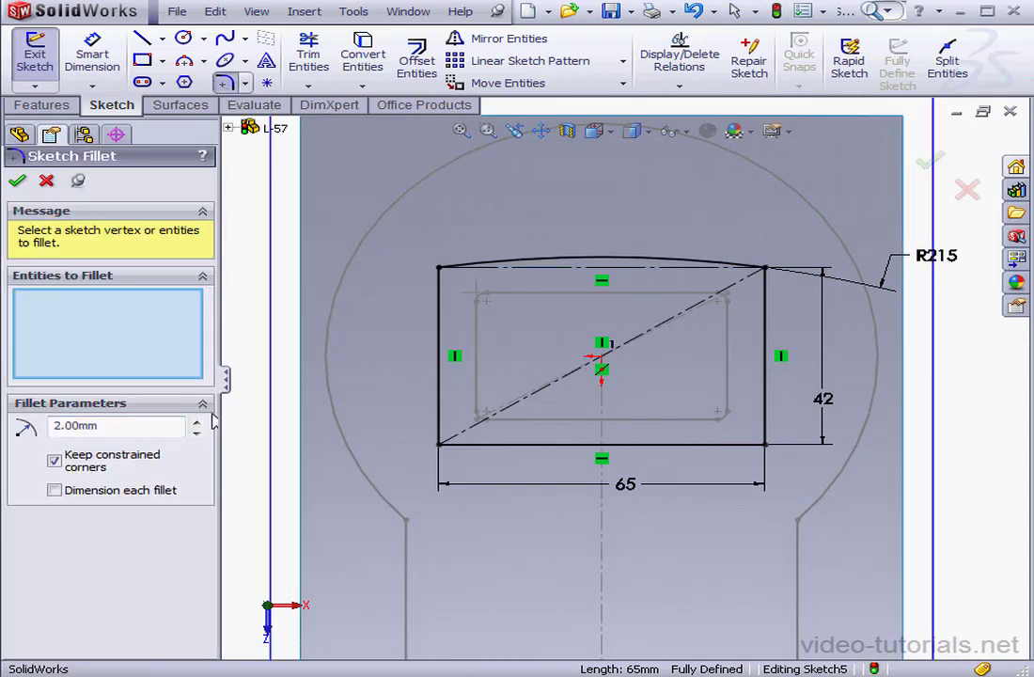
pyautogui.click(439, 268)
pyautogui.click(766, 269)
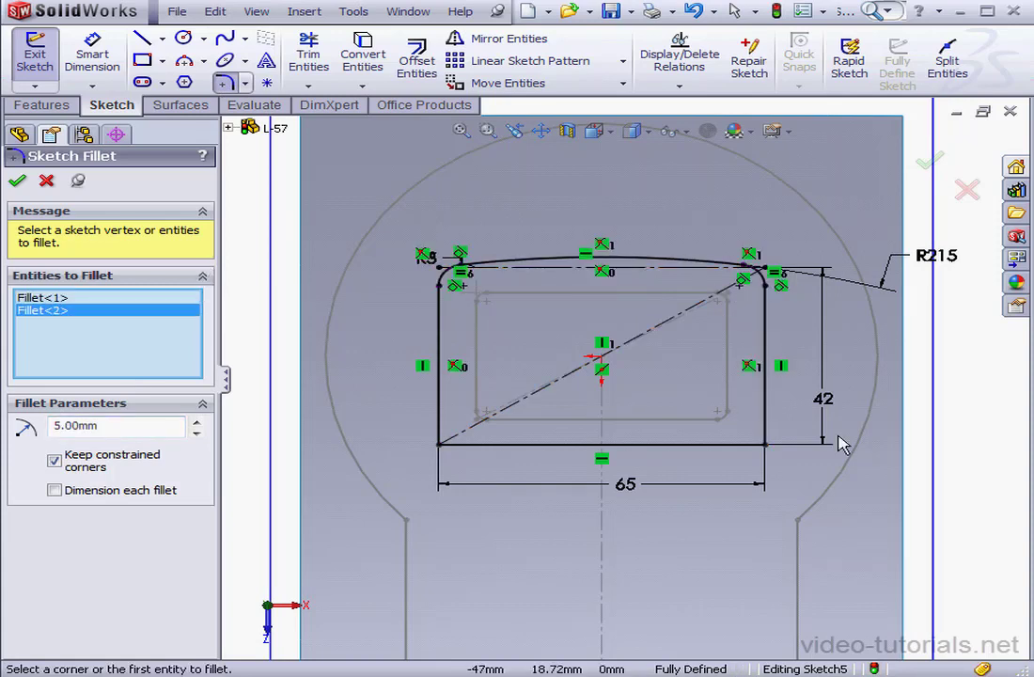
pyautogui.click(766, 443)
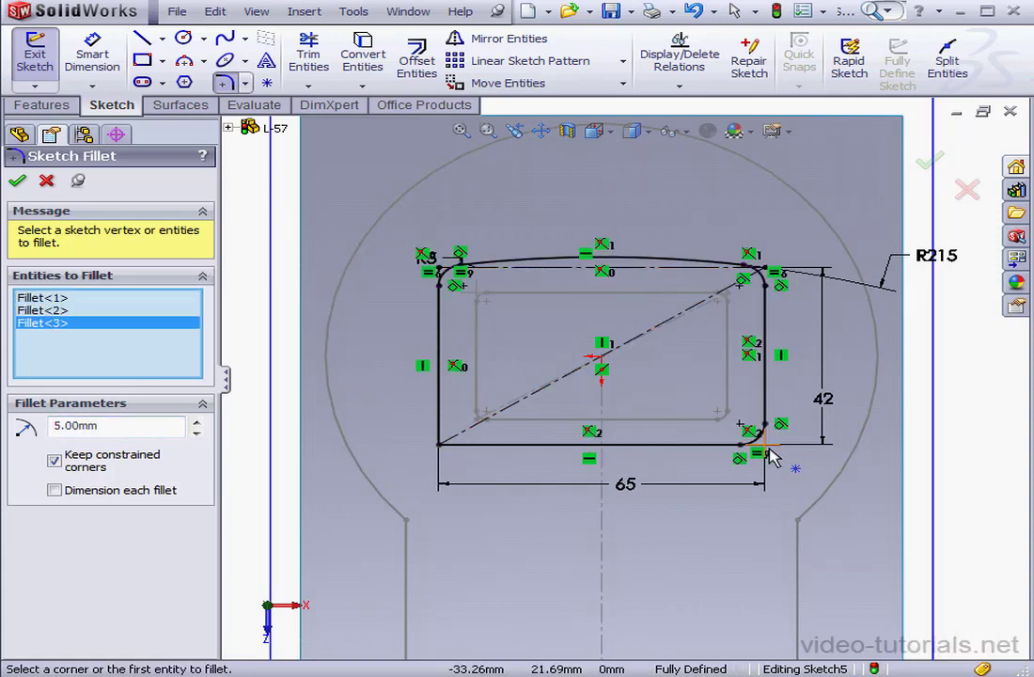
pyautogui.click(439, 444)
pyautogui.click(17, 182)
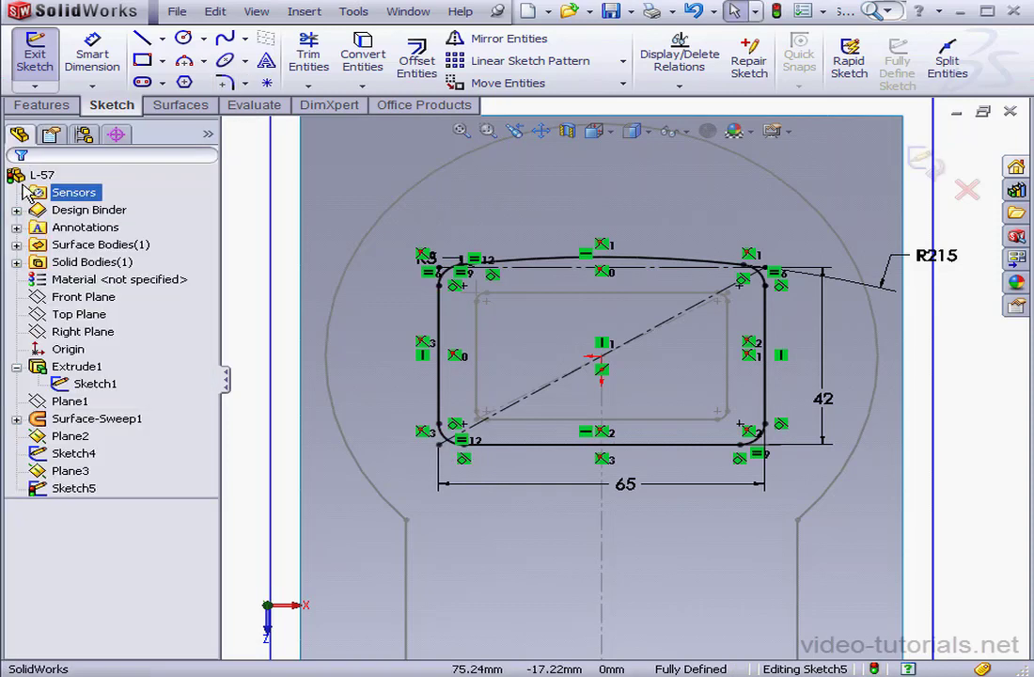
pyautogui.click(931, 165)
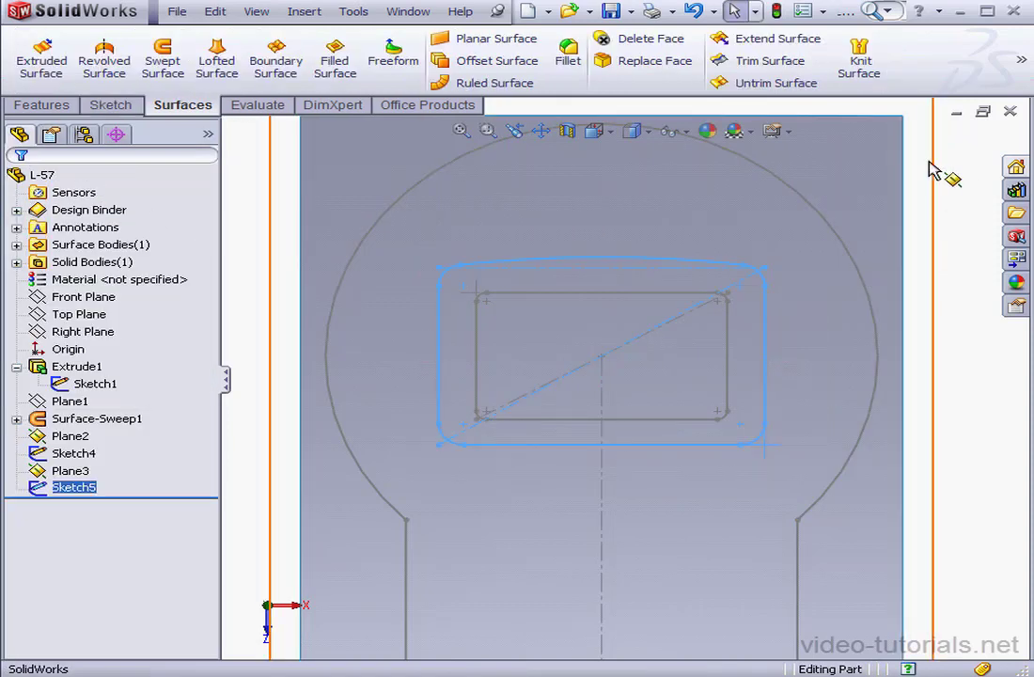
# Start a sketch on the Top Plane and draw a corner rectangle enclosing both existing filleted profiles
pyautogui.rightClick(86, 318)
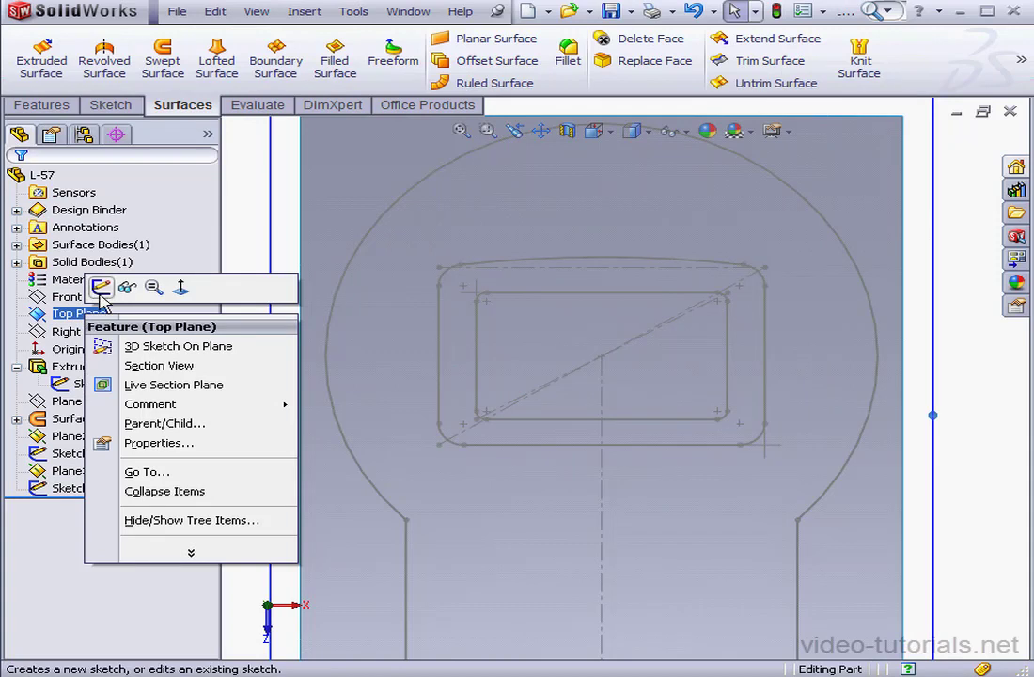
pyautogui.click(101, 290)
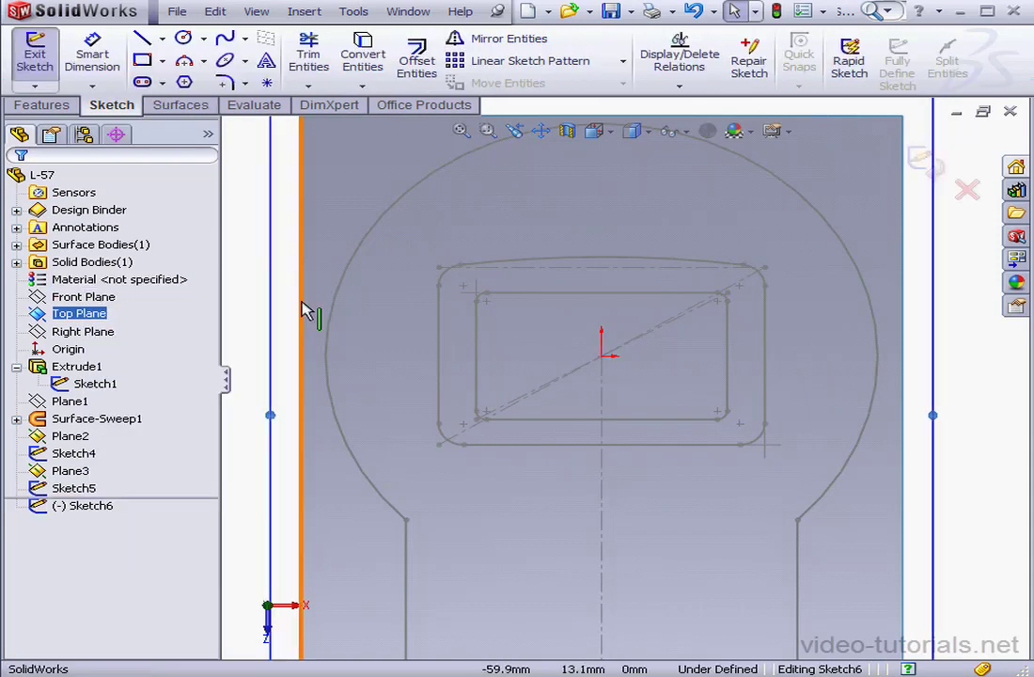
pyautogui.click(143, 61)
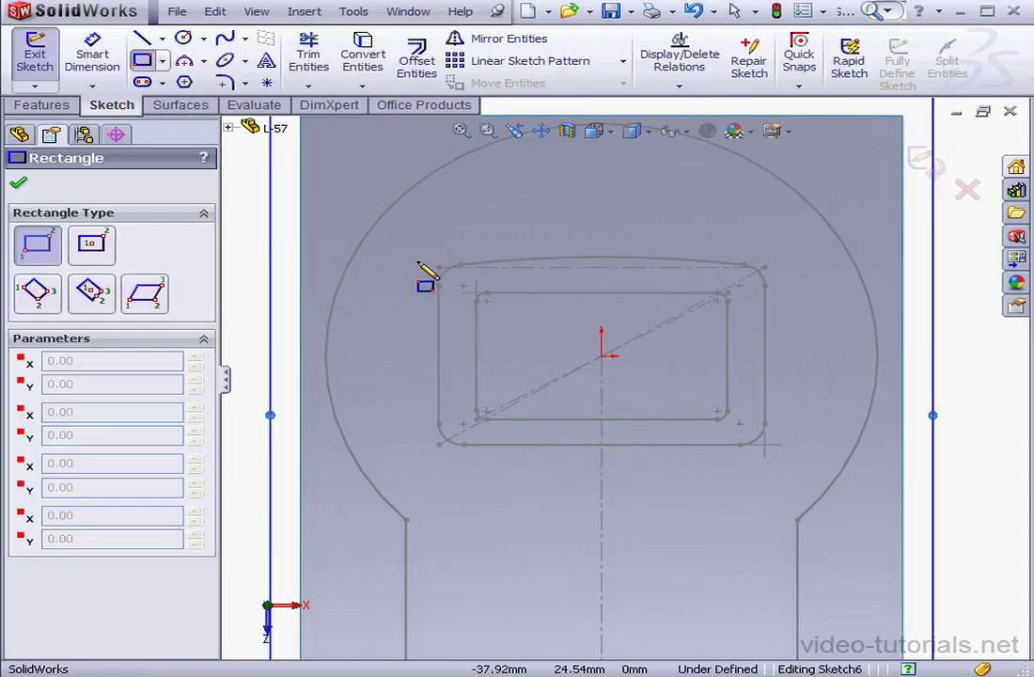
pyautogui.click(408, 228)
pyautogui.click(793, 458)
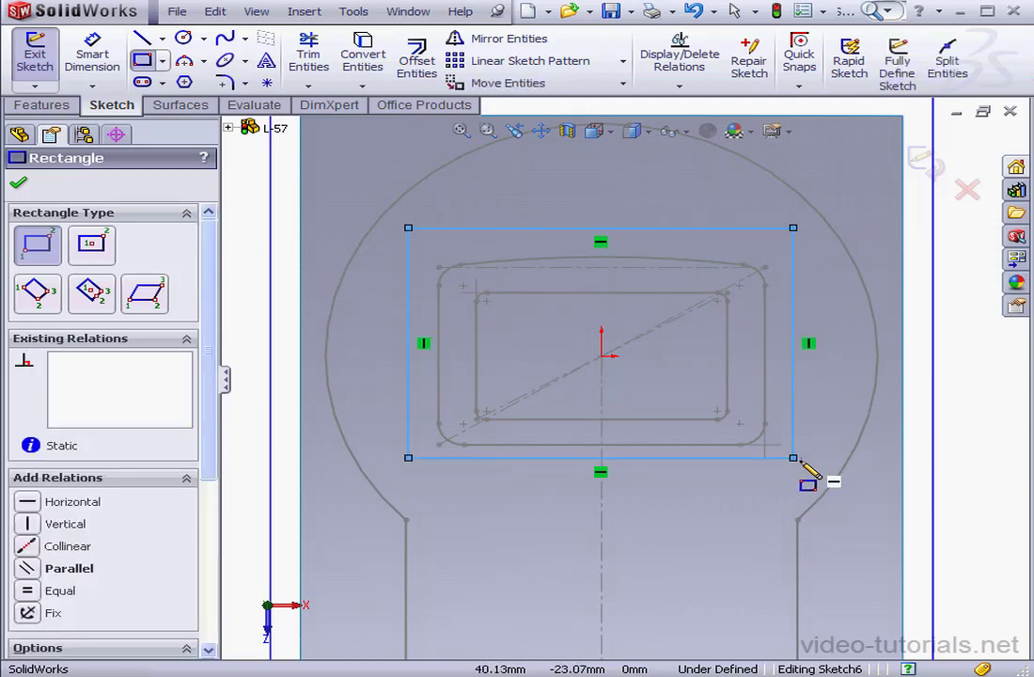
# Draw a diagonal centerline from the outer rectangle's lower-left corner to its upper-right corner and leave the line tool
pyautogui.click(162, 38)
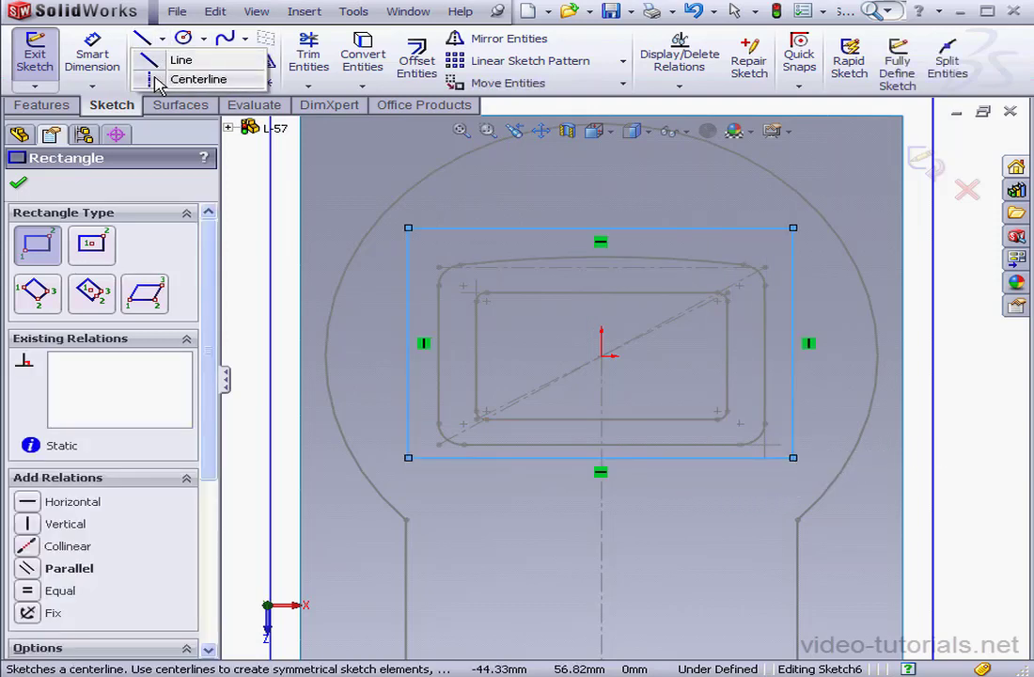
pyautogui.click(188, 79)
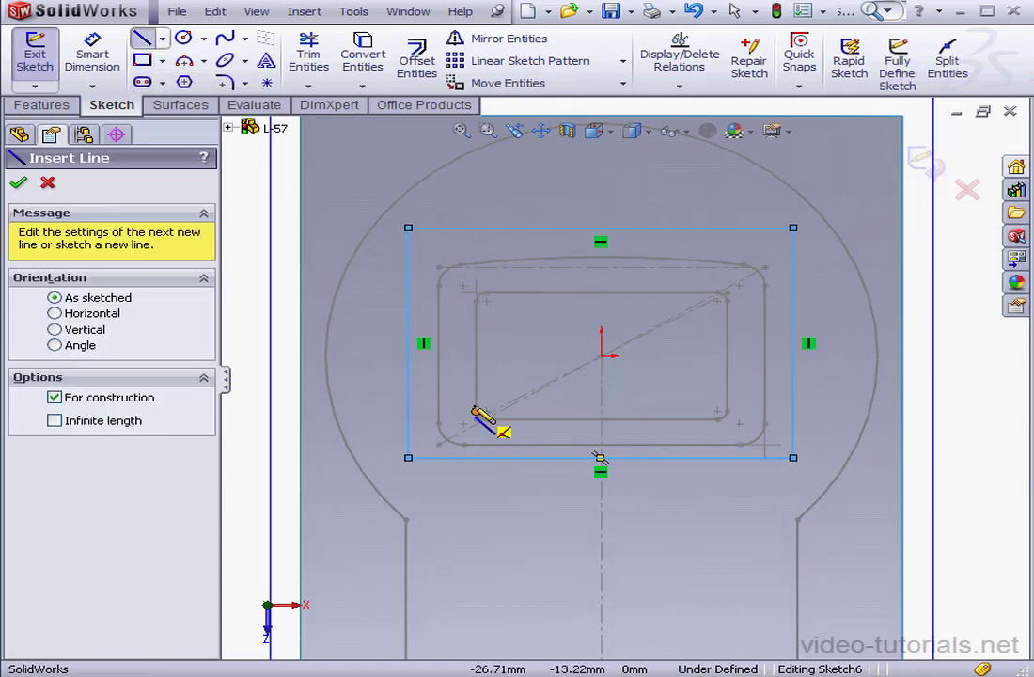
pyautogui.click(408, 458)
pyautogui.click(794, 228)
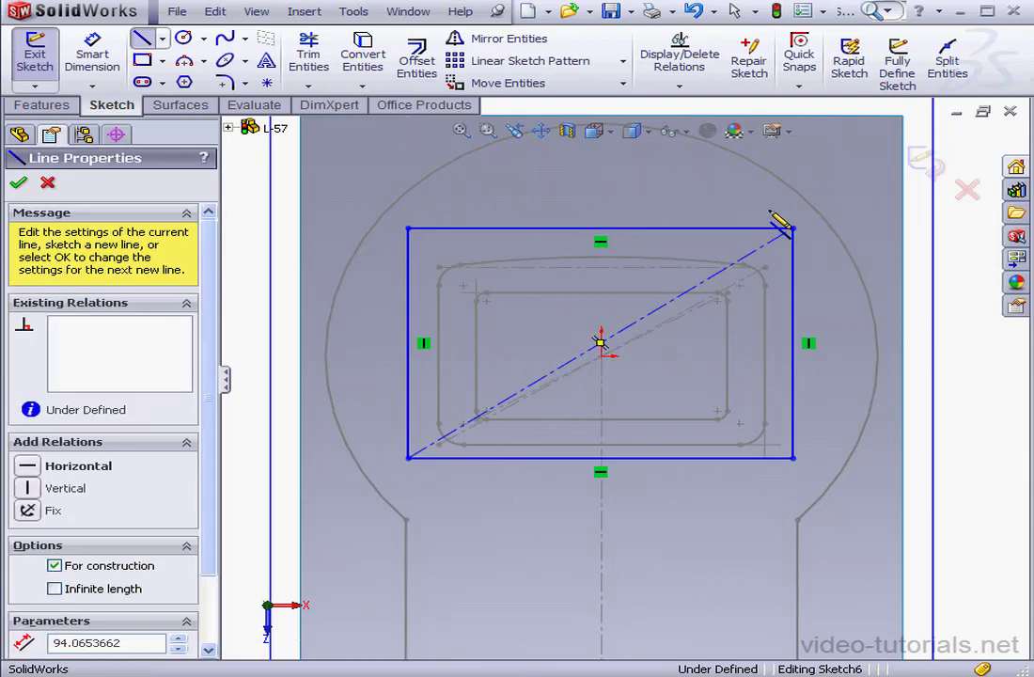
pyautogui.rightClick(780, 223)
pyautogui.click(818, 222)
# Centre the outer rectangle by adding a Midpoint relation between its diagonal centerline and the origin
pyautogui.click(707, 281)
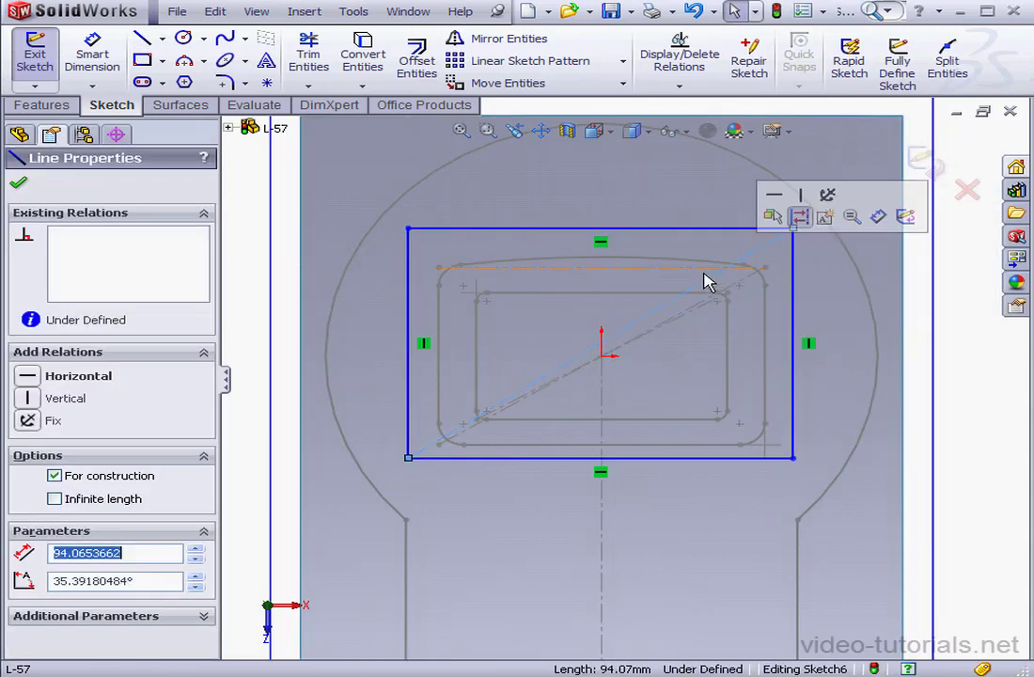
pyautogui.keyDown('ctrl'); pyautogui.click(602, 357); pyautogui.keyUp('ctrl')
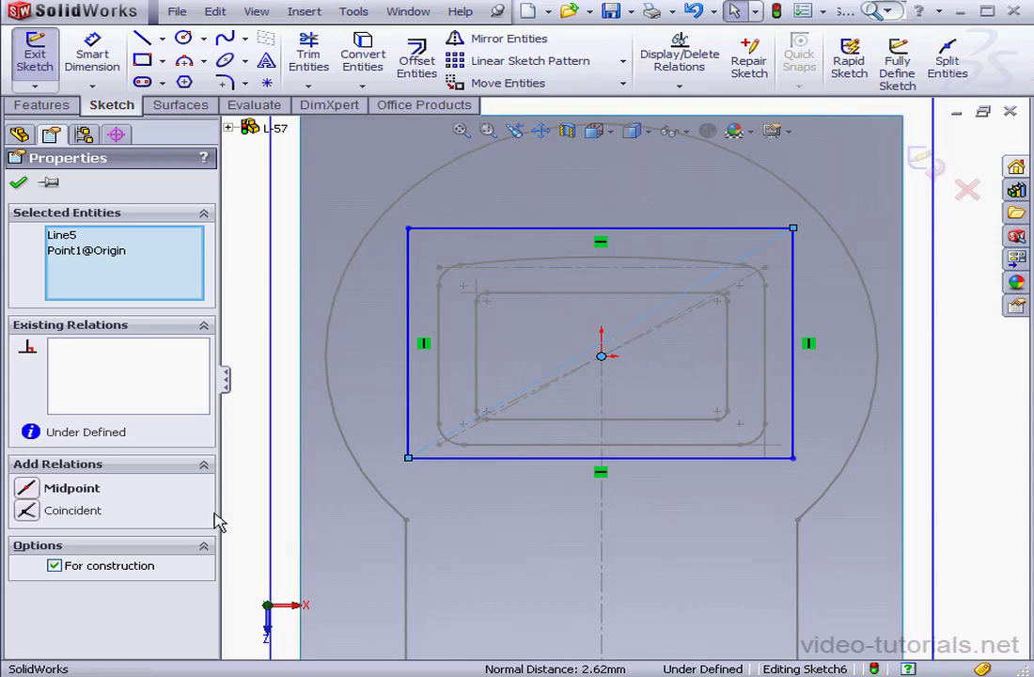
pyautogui.click(26, 489)
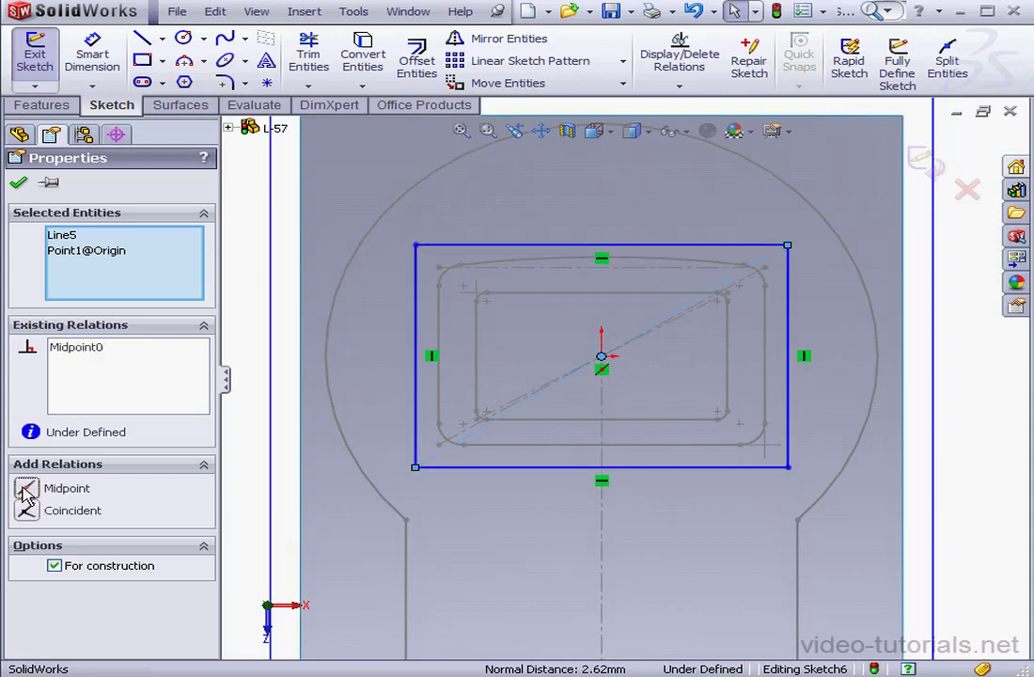
pyautogui.click(19, 185)
# Dimension the outer rectangle's lower edge to 73 mm
pyautogui.click(91, 58)
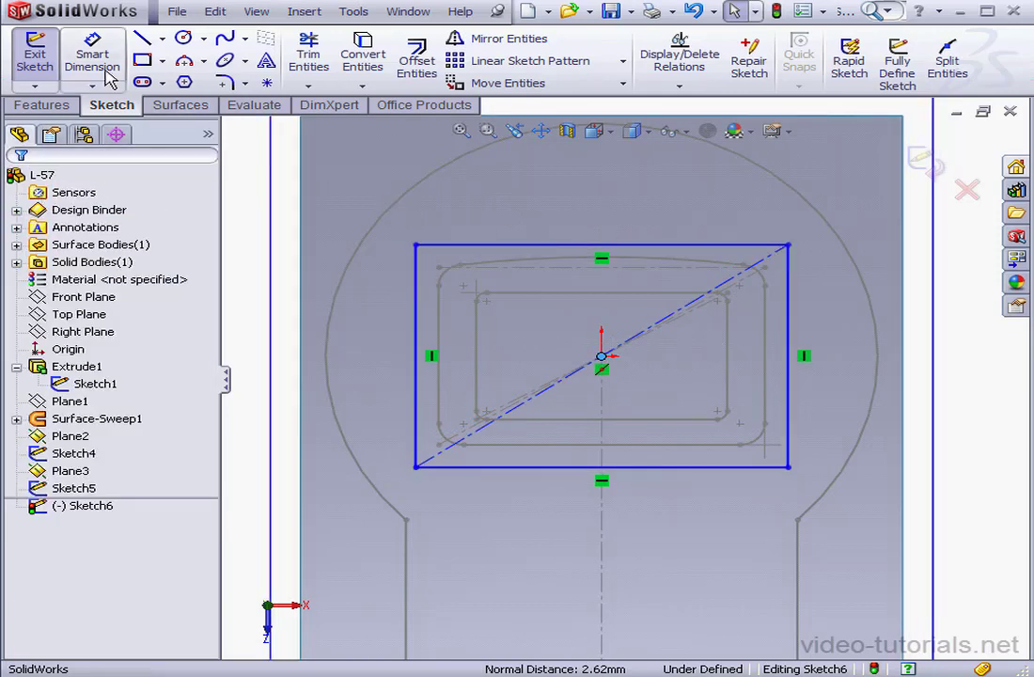
pyautogui.click(682, 475)
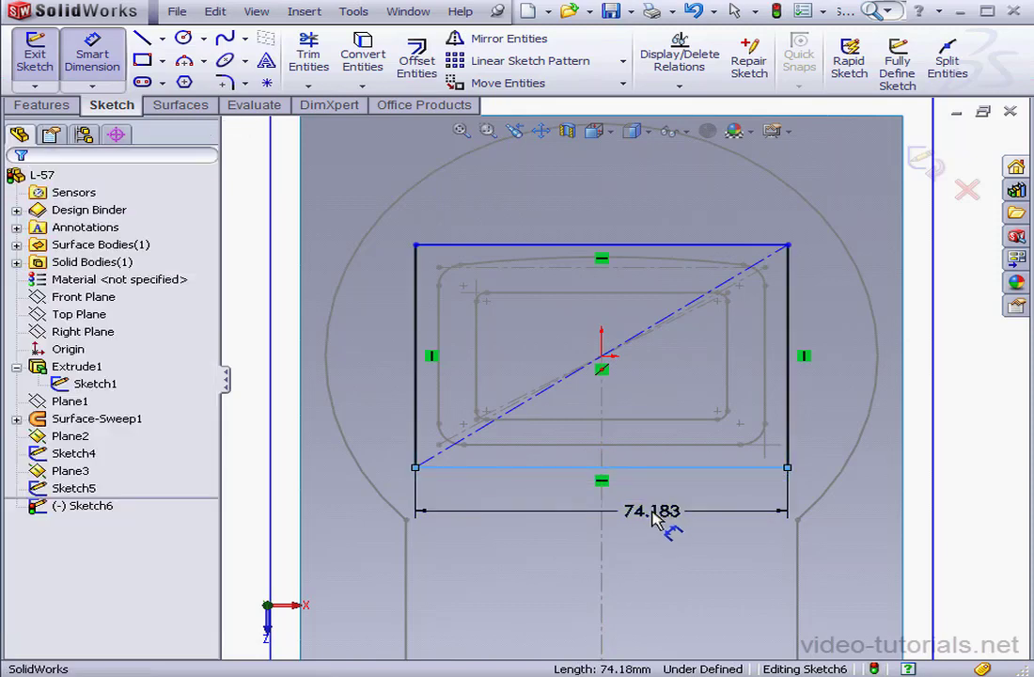
pyautogui.click(660, 512)
pyautogui.write('7')
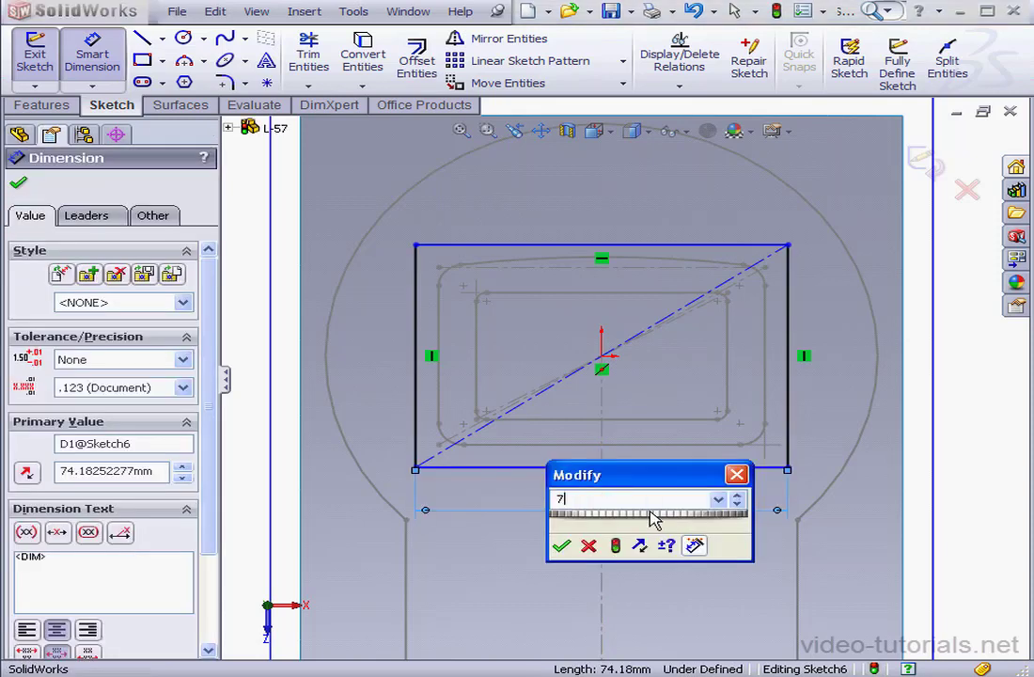
pyautogui.write('3')
pyautogui.click(562, 545)
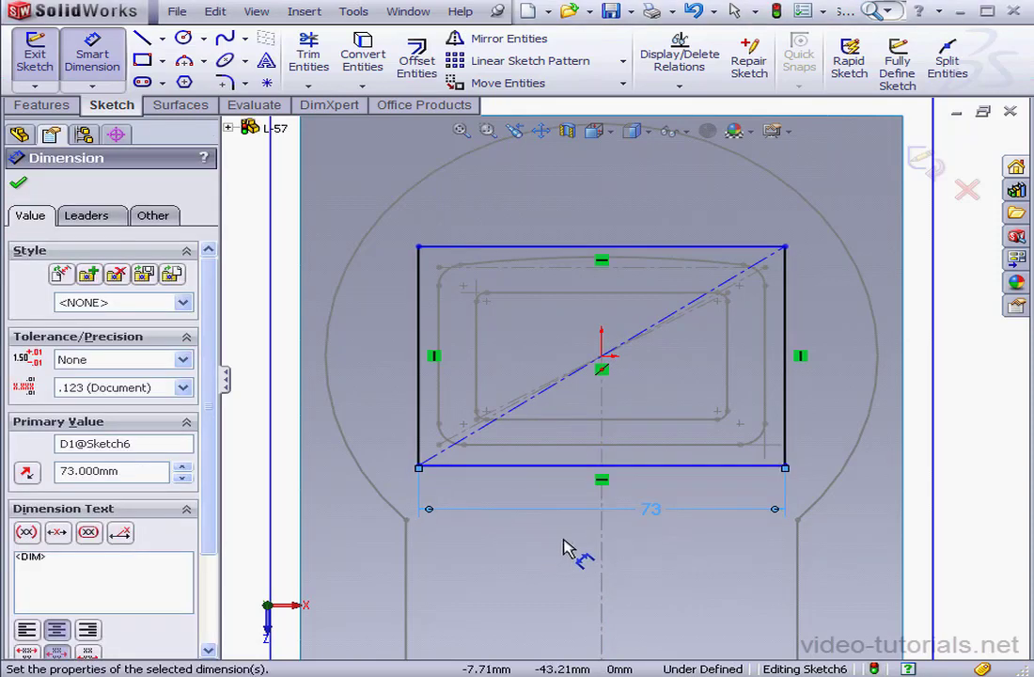
# Draw an upward-bulging 3 Point Arc of about 93 mm radius between the outer rectangle's two upper corners
pyautogui.click(205, 62)
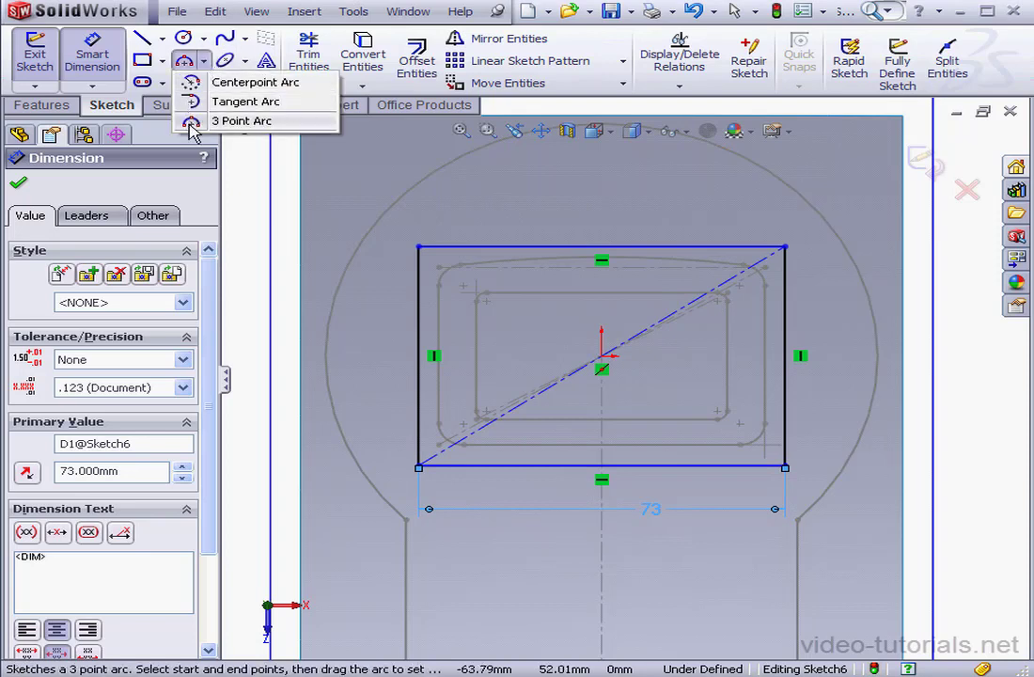
pyautogui.click(216, 120)
pyautogui.click(420, 248)
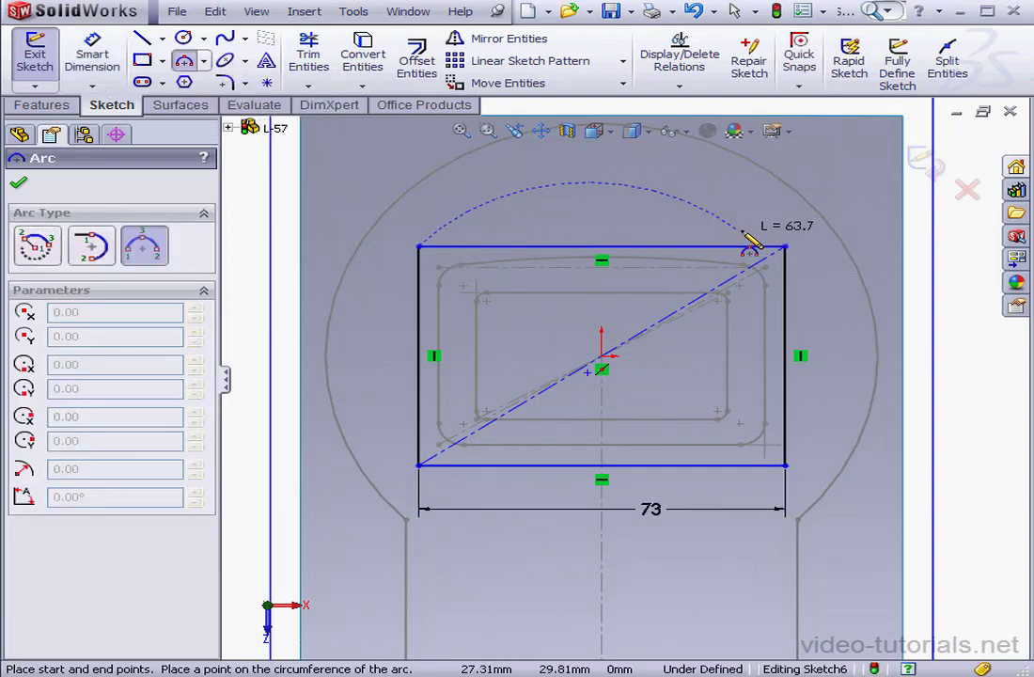
pyautogui.click(785, 247)
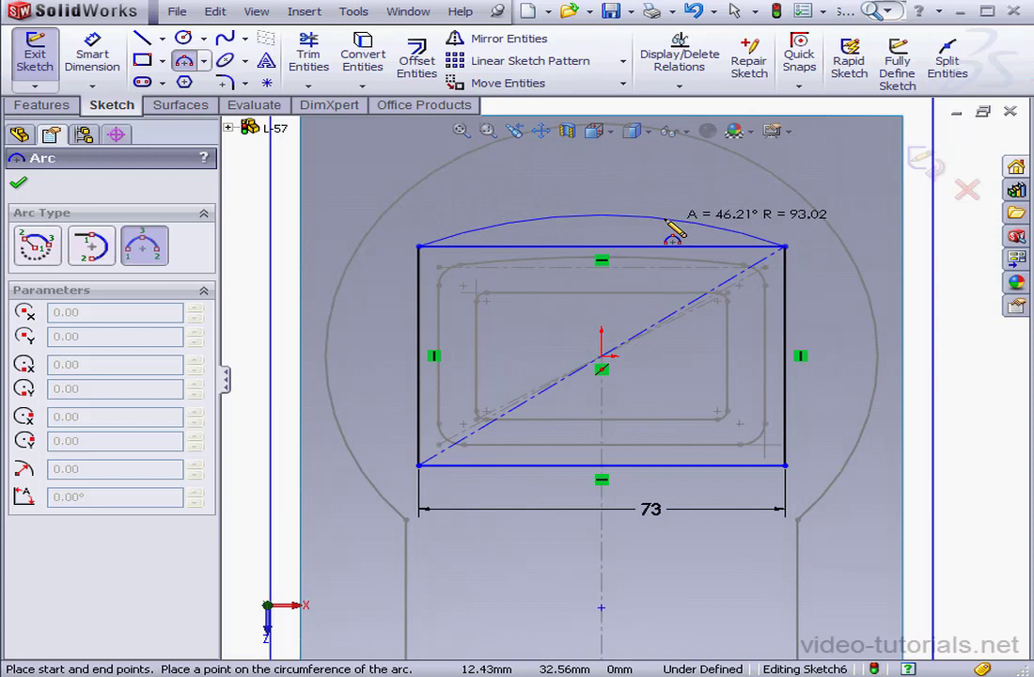
pyautogui.click(600, 216)
# Draw a downward-bulging 3 Point Arc of about 76 mm radius between the two lower corners and leave the arc tool
pyautogui.click(419, 467)
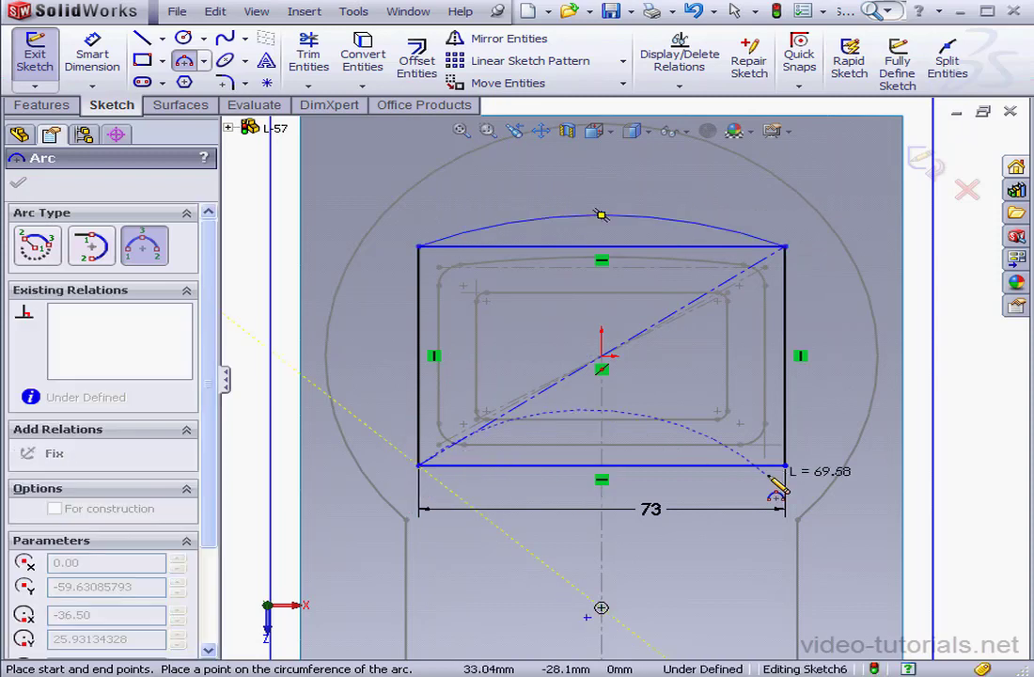
pyautogui.click(785, 466)
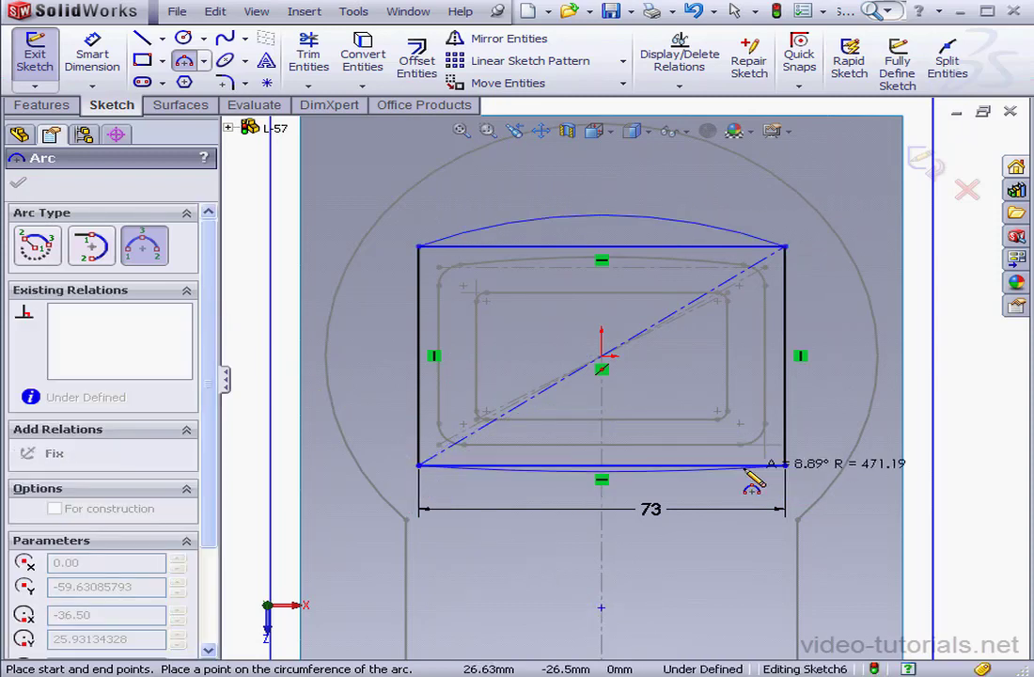
pyautogui.click(625, 512)
pyautogui.rightClick(726, 321)
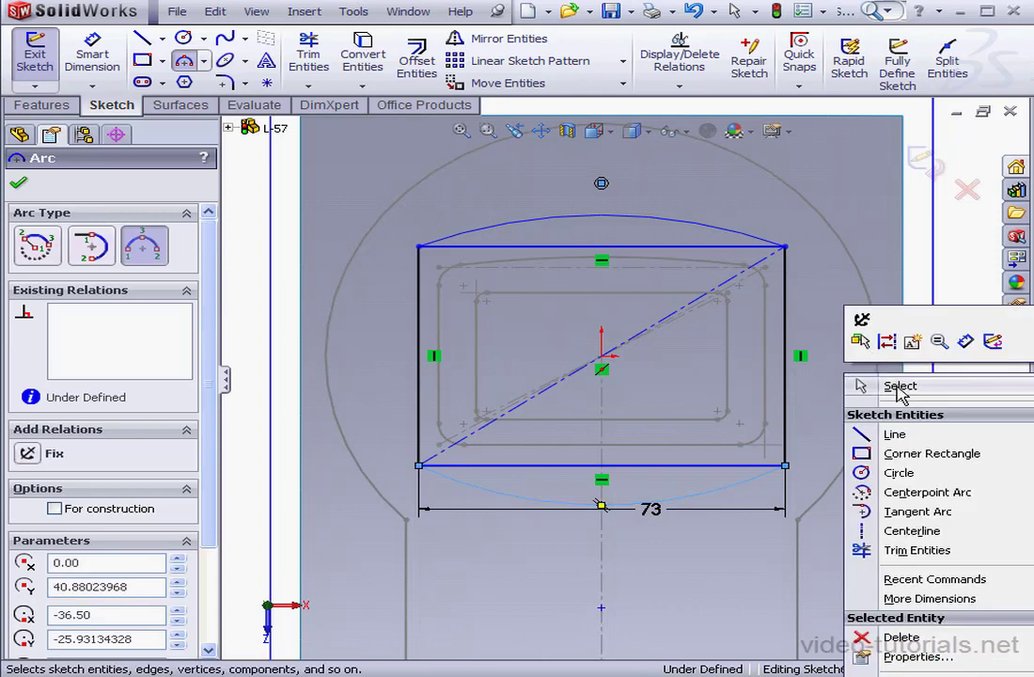
pyautogui.click(833, 386)
# Align both arc centre points with the origin using a Vertical relation
pyautogui.click(602, 185)
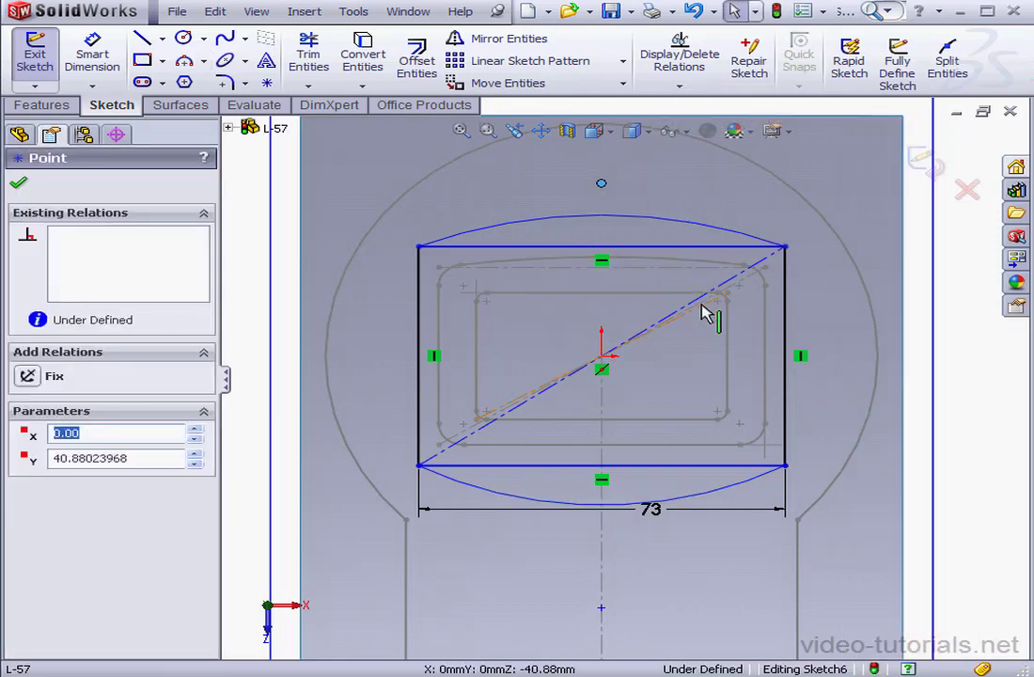
pyautogui.keyDown('ctrl'); pyautogui.click(602, 608); pyautogui.keyUp('ctrl')
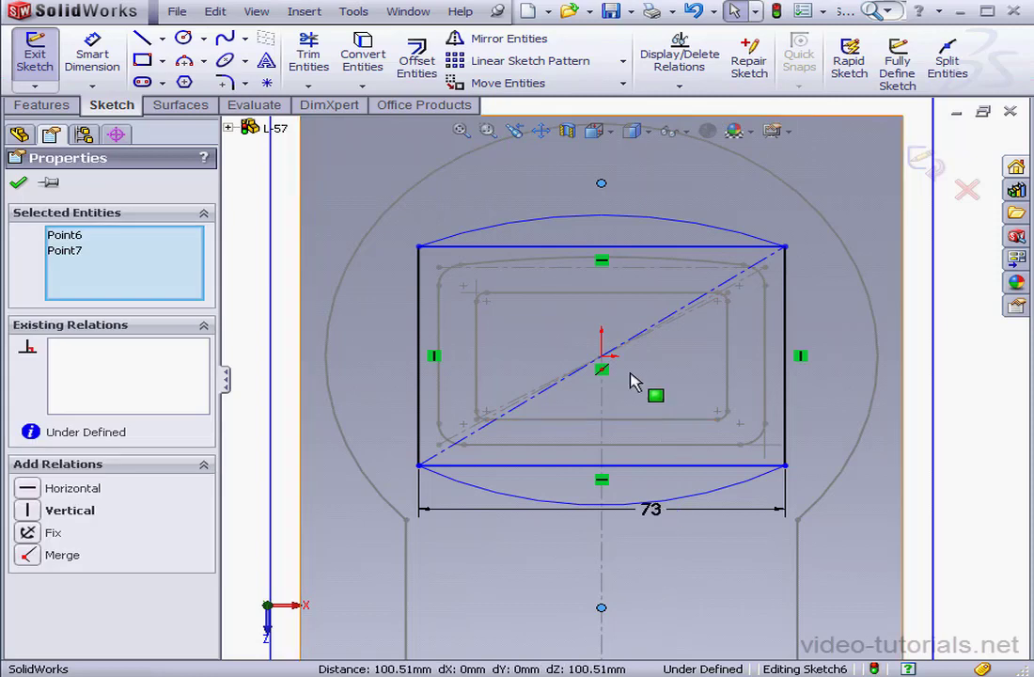
pyautogui.keyDown('ctrl'); pyautogui.click(602, 359); pyautogui.keyUp('ctrl')
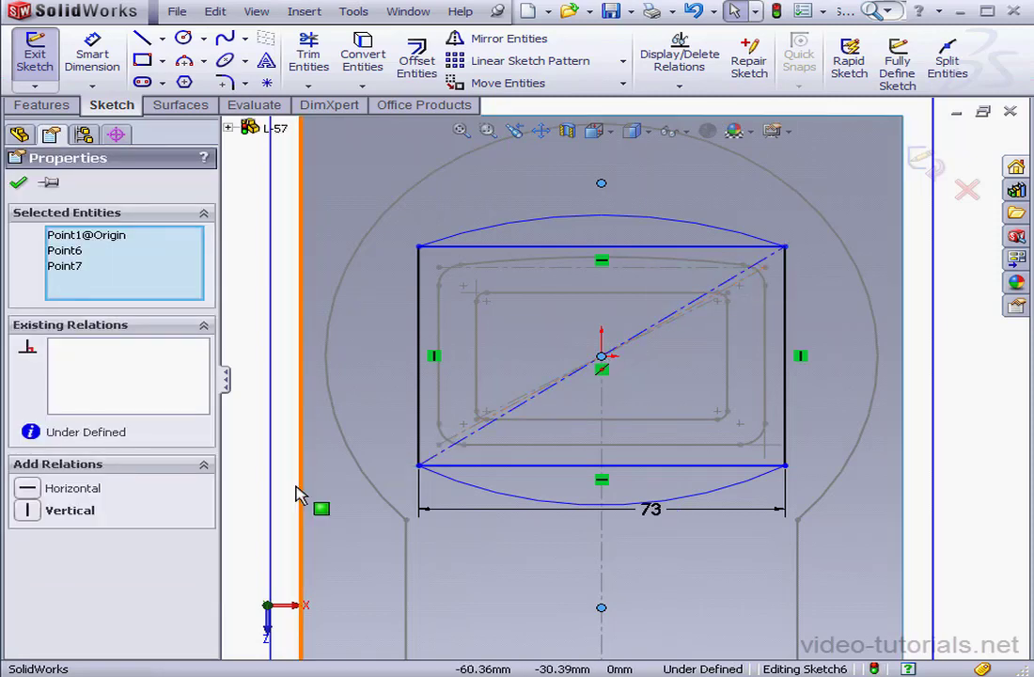
pyautogui.click(37, 513)
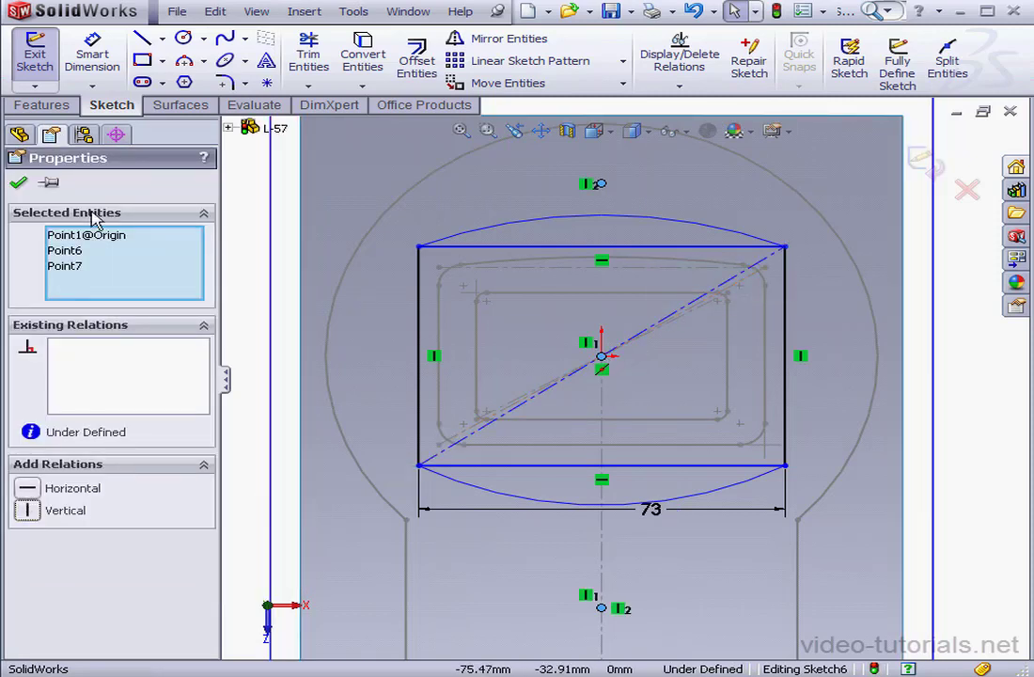
pyautogui.click(19, 185)
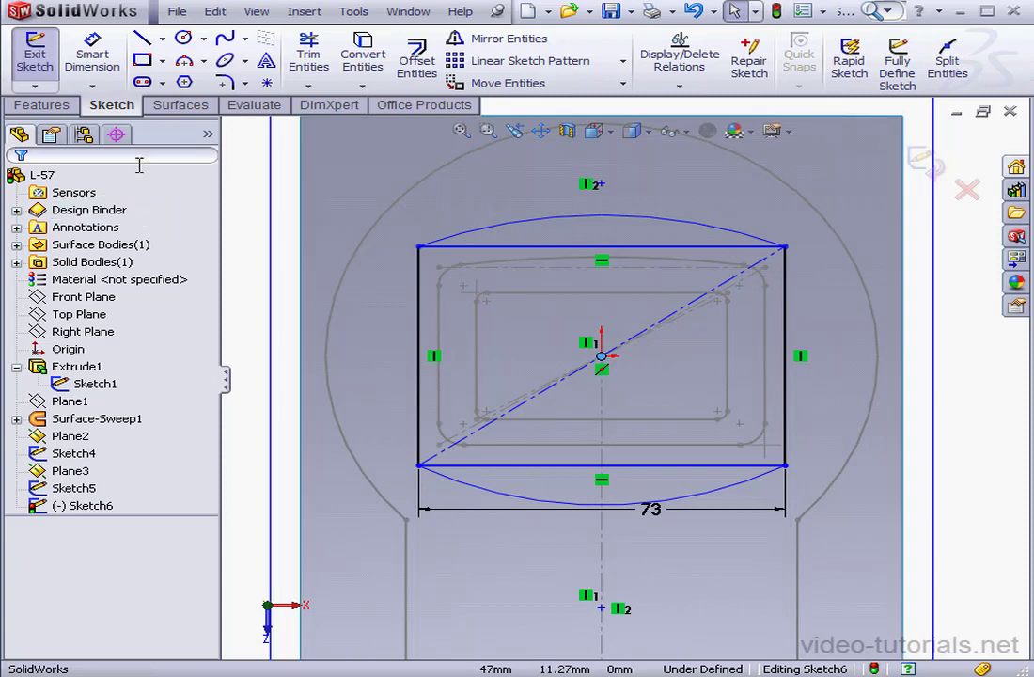
# Dimension the upper arc's radius to 220 mm
pyautogui.click(103, 54)
pyautogui.click(737, 236)
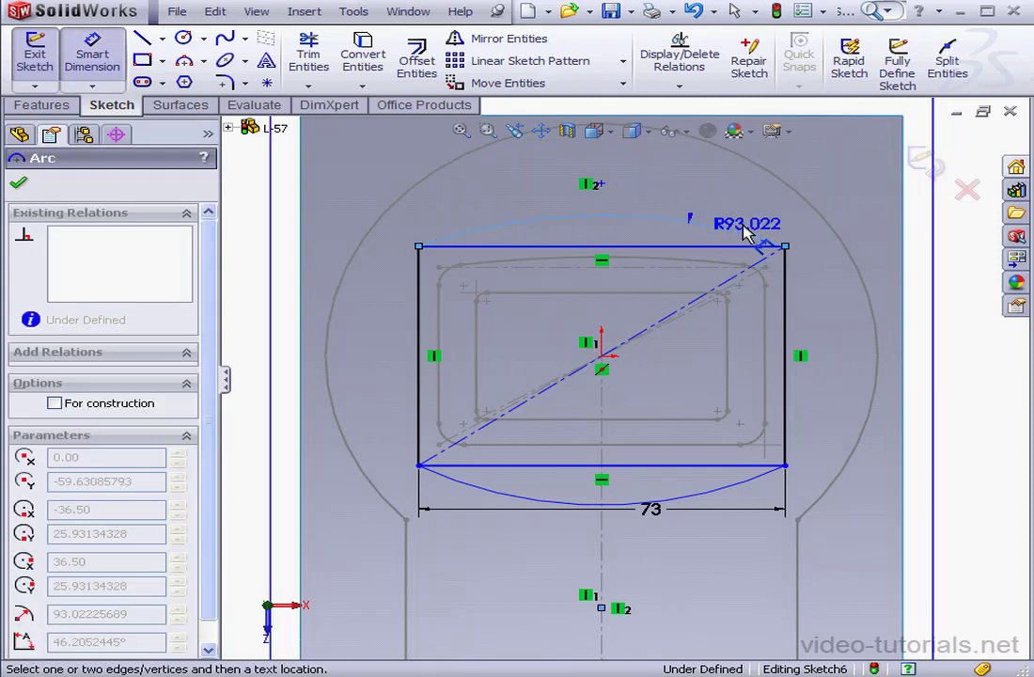
pyautogui.click(804, 213)
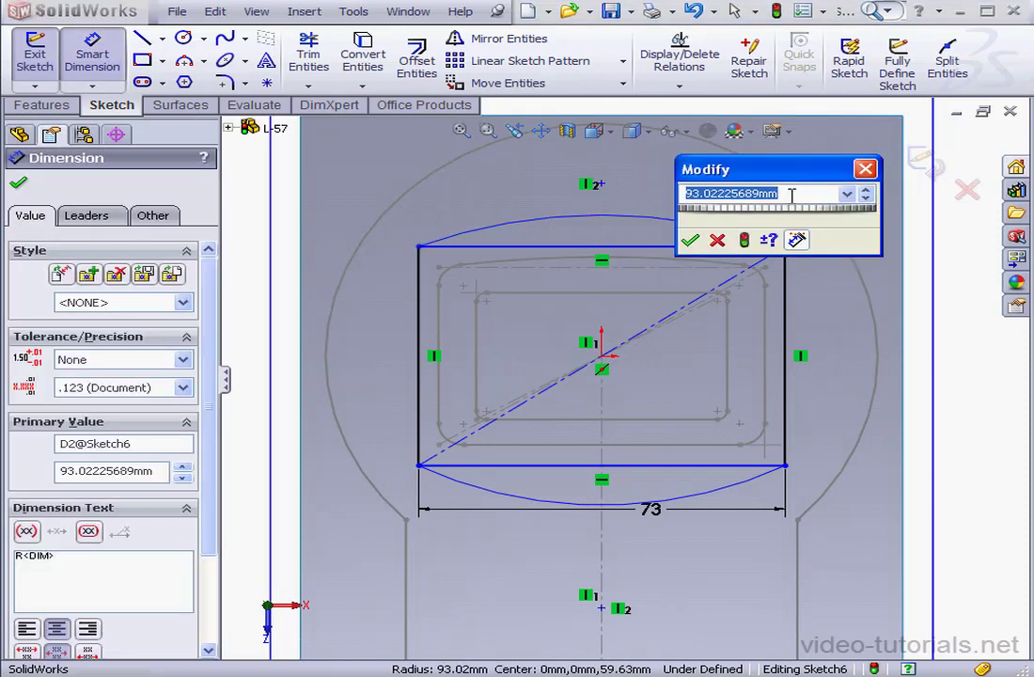
pyautogui.write('220')
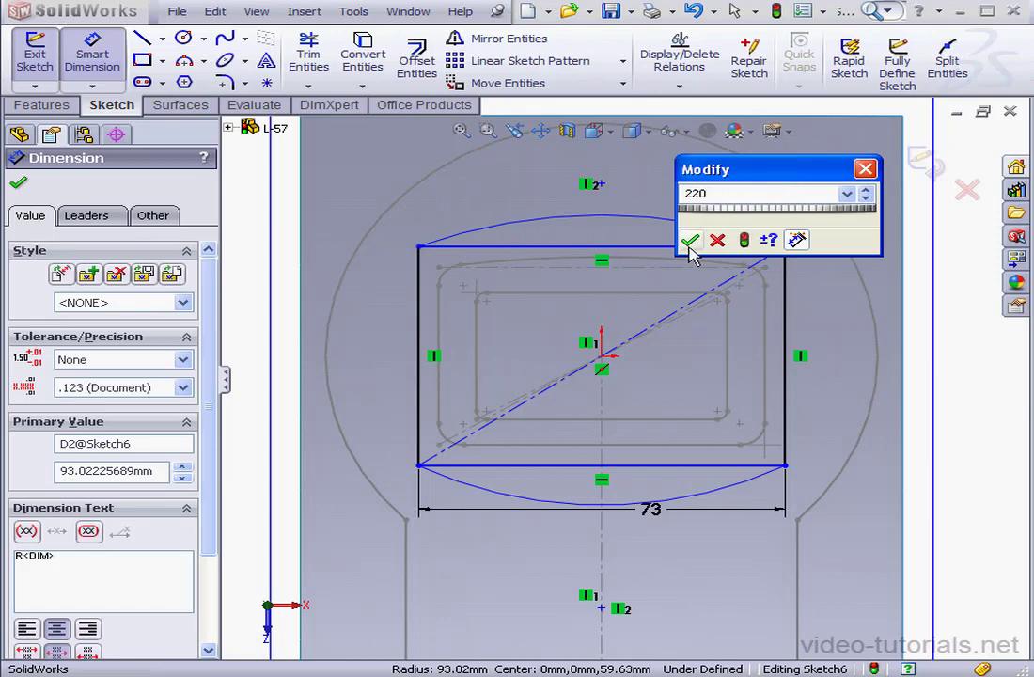
pyautogui.click(690, 240)
# Dimension the lower arc's radius to 120 mm and leave the dimension tool
pyautogui.click(733, 496)
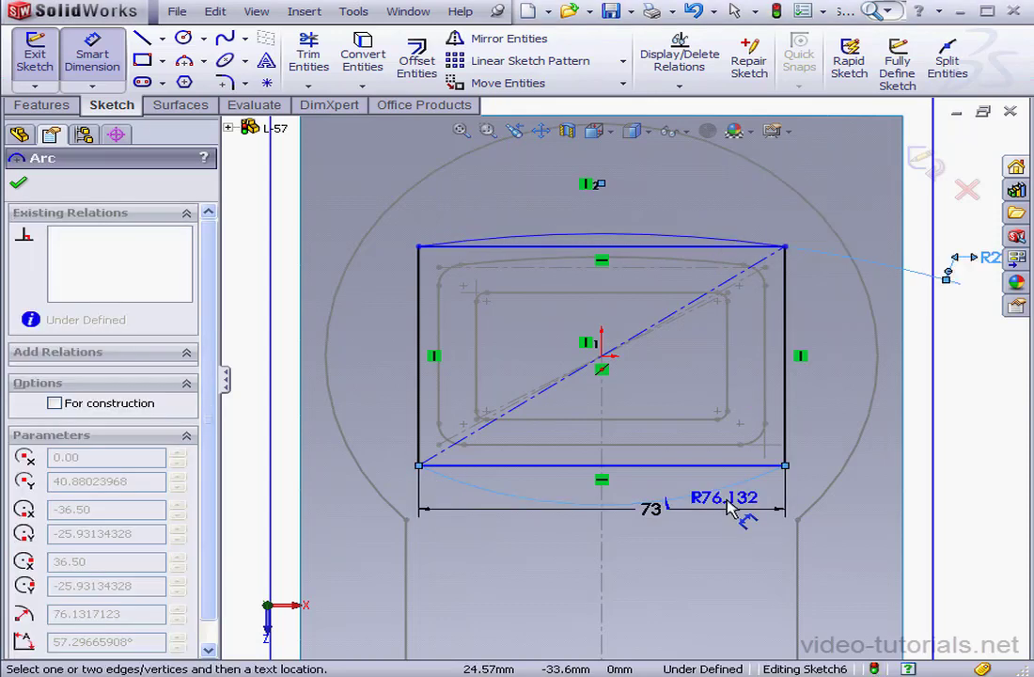
pyautogui.click(795, 544)
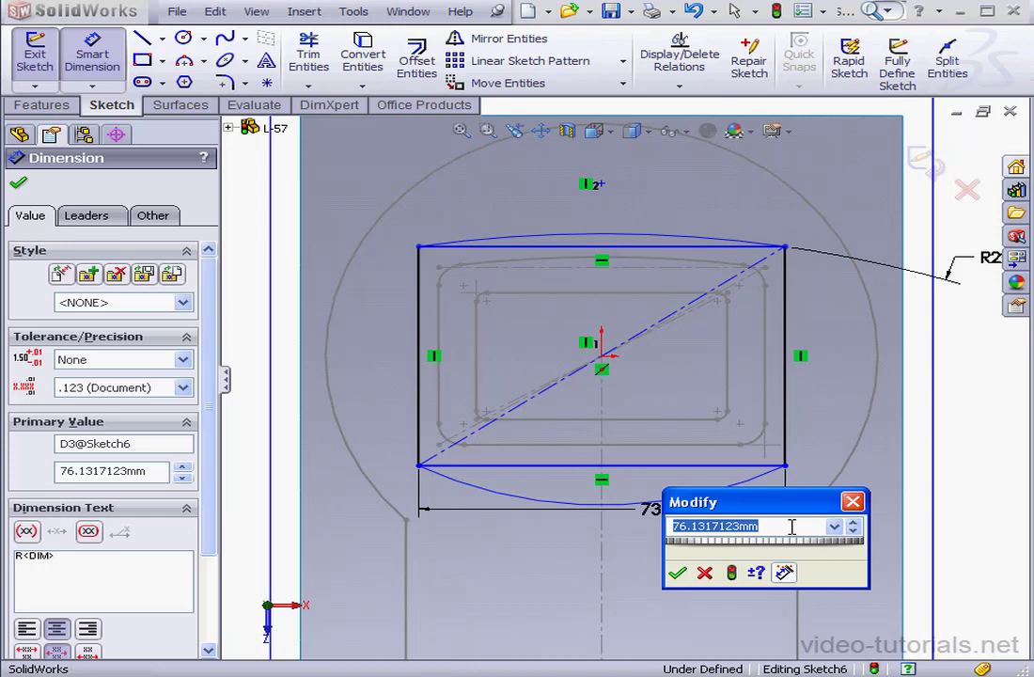
pyautogui.write('120')
pyautogui.click(681, 574)
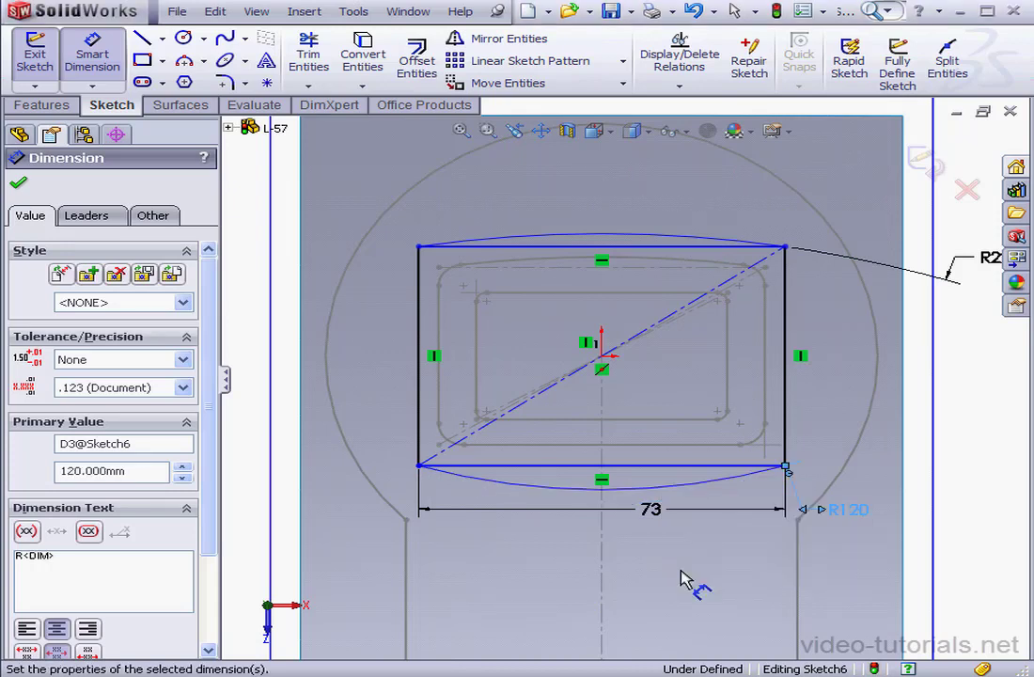
pyautogui.rightClick(482, 244)
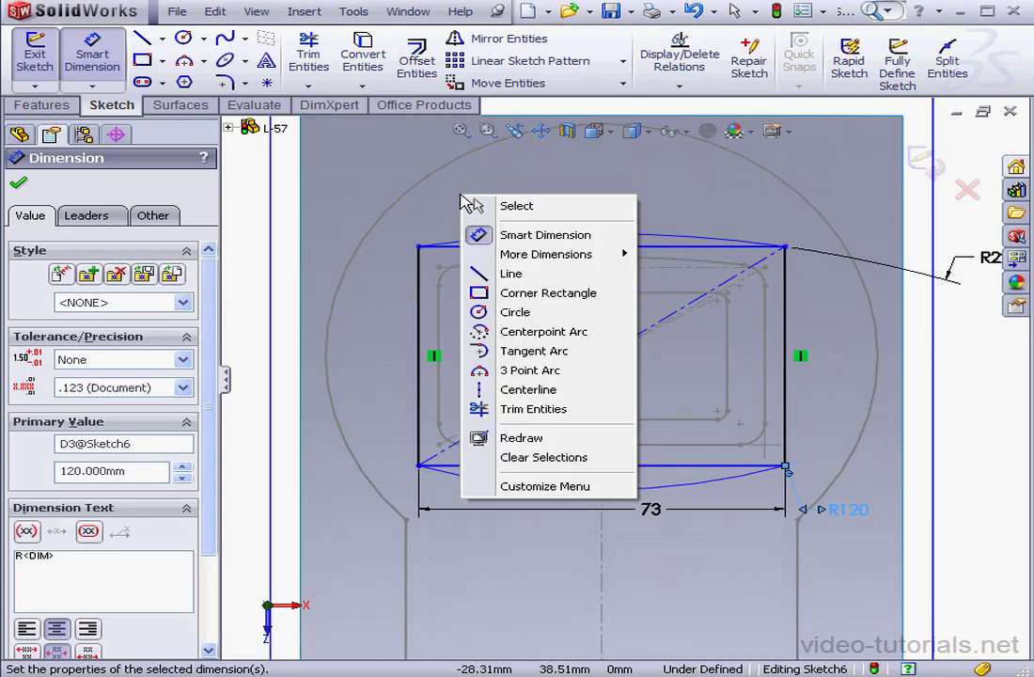
pyautogui.click(587, 205)
# Make the outer profile's upper arc concentric with the upper arc of the smaller arc-topped profile inside it
pyautogui.click(631, 240)
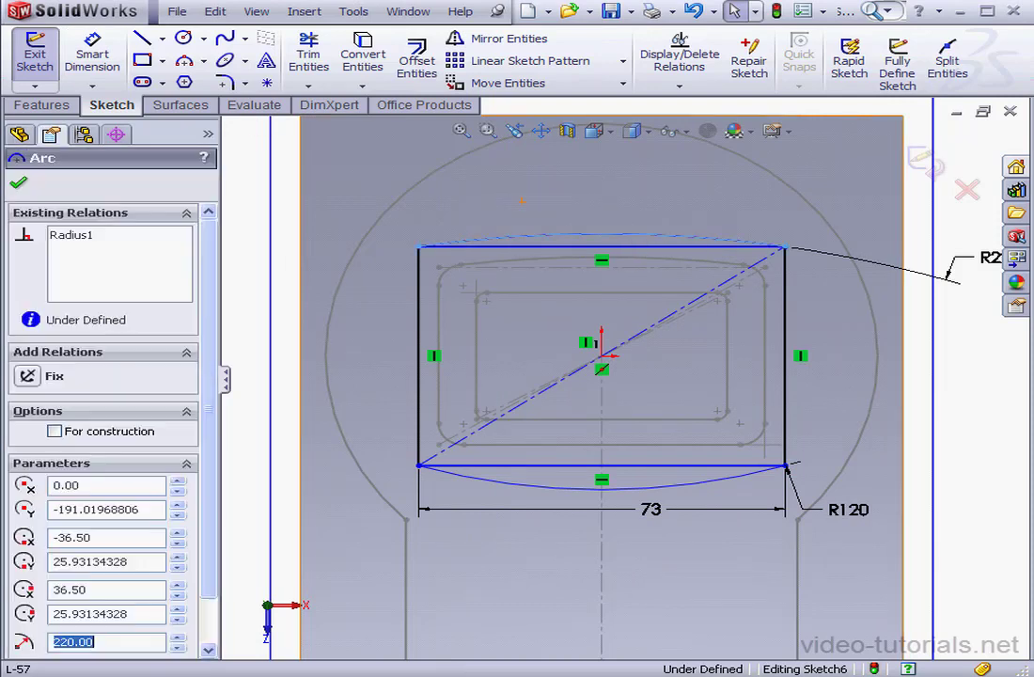
pyautogui.keyDown('ctrl'); pyautogui.click(632, 261); pyautogui.keyUp('ctrl')
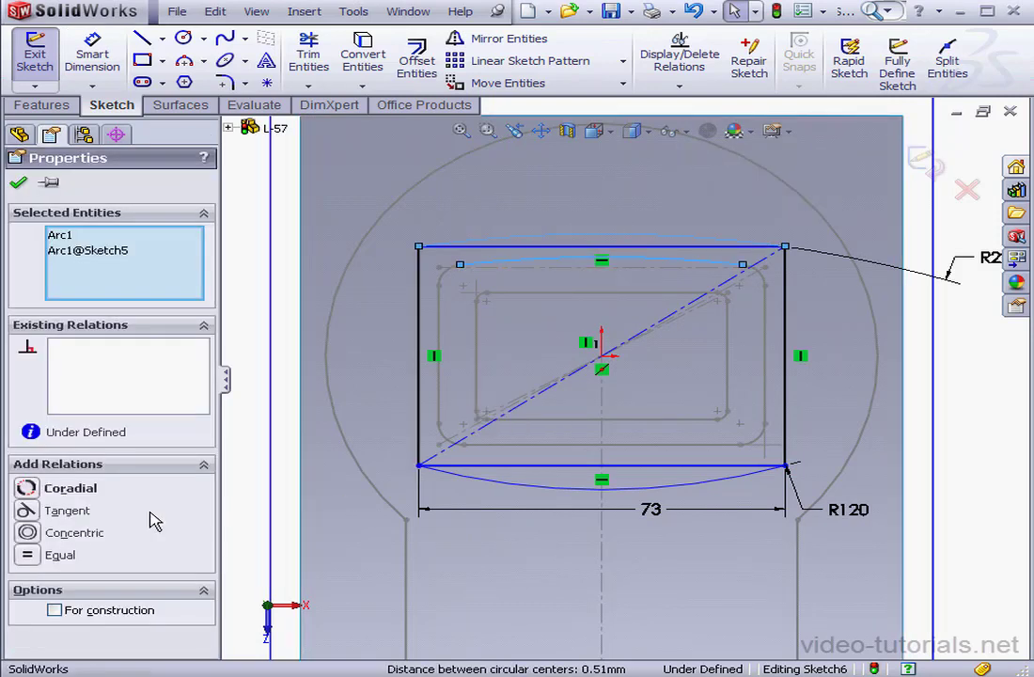
pyautogui.click(28, 533)
pyautogui.click(19, 181)
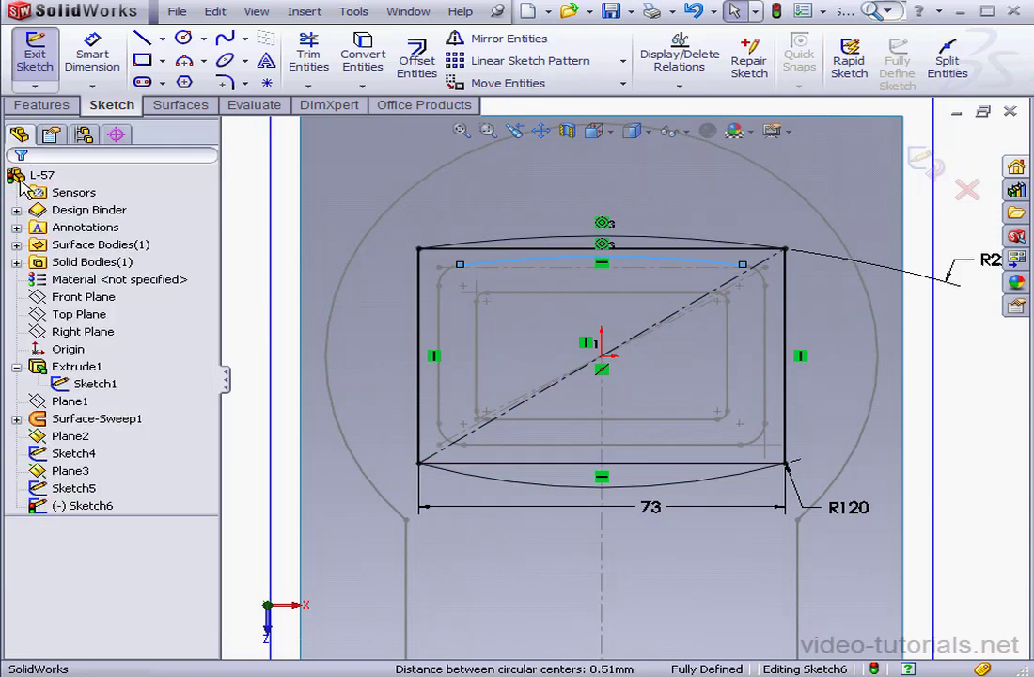
# Convert the outer rectangle's straight upper and lower edges to construction geometry
pyautogui.click(554, 251)
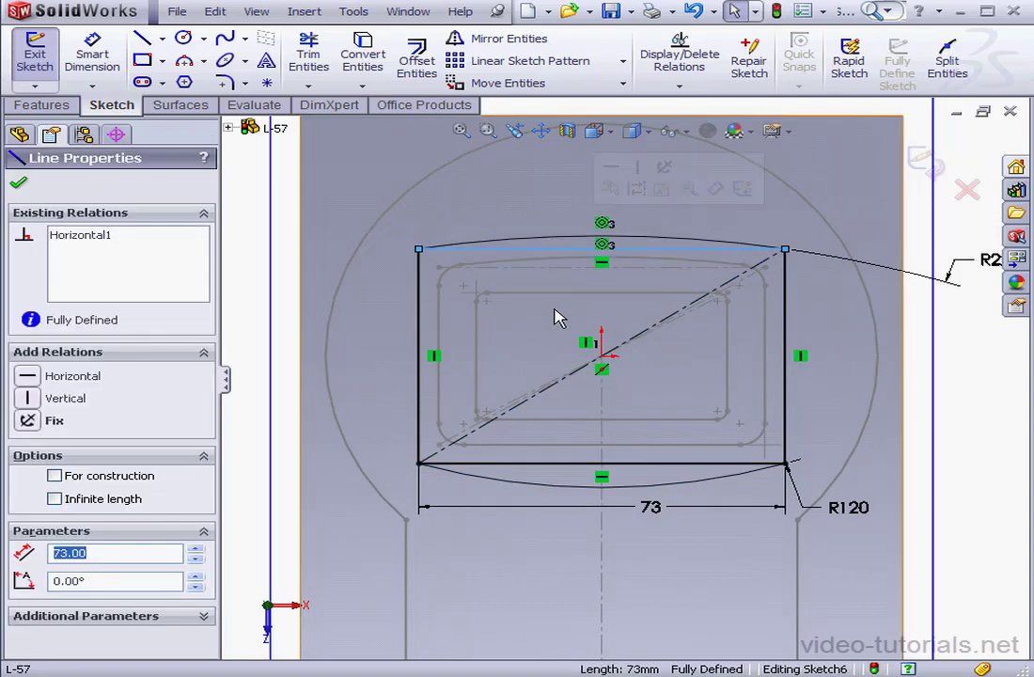
pyautogui.keyDown('ctrl'); pyautogui.click(599, 466); pyautogui.keyUp('ctrl')
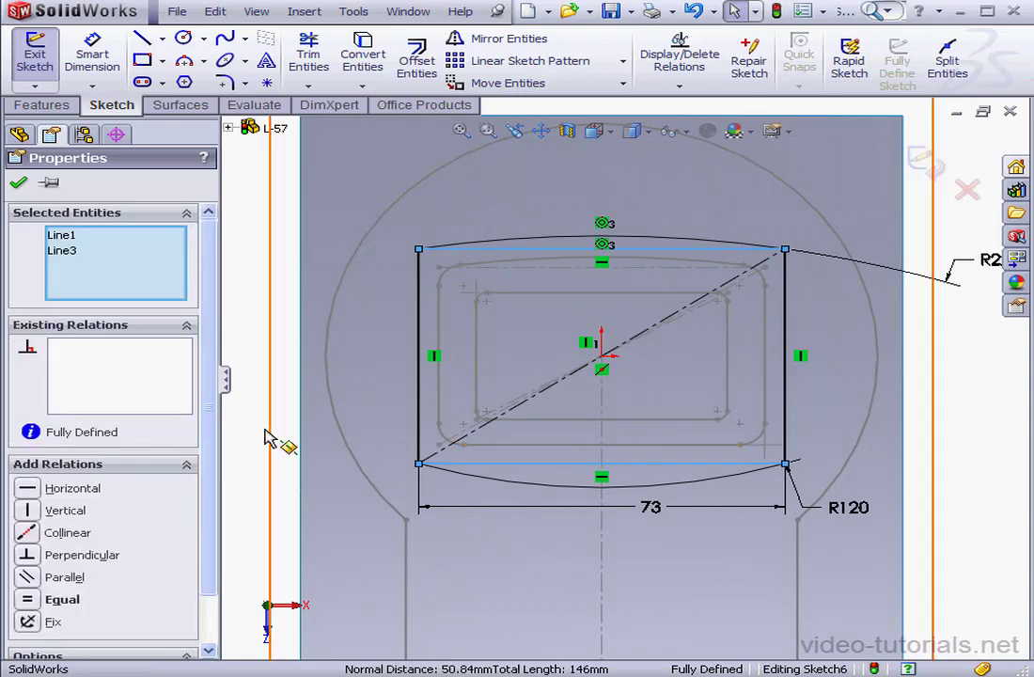
pyautogui.moveTo(208, 451); pyautogui.dragTo(212, 538)
pyautogui.click(54, 621)
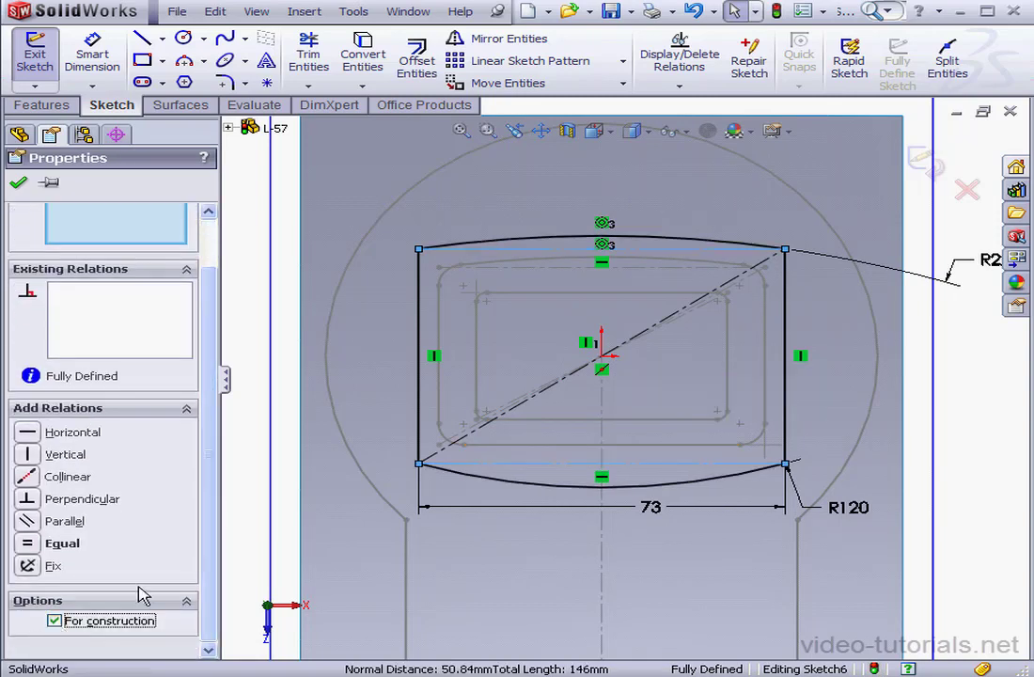
pyautogui.scroll(3, 203, 547)
pyautogui.click(17, 186)
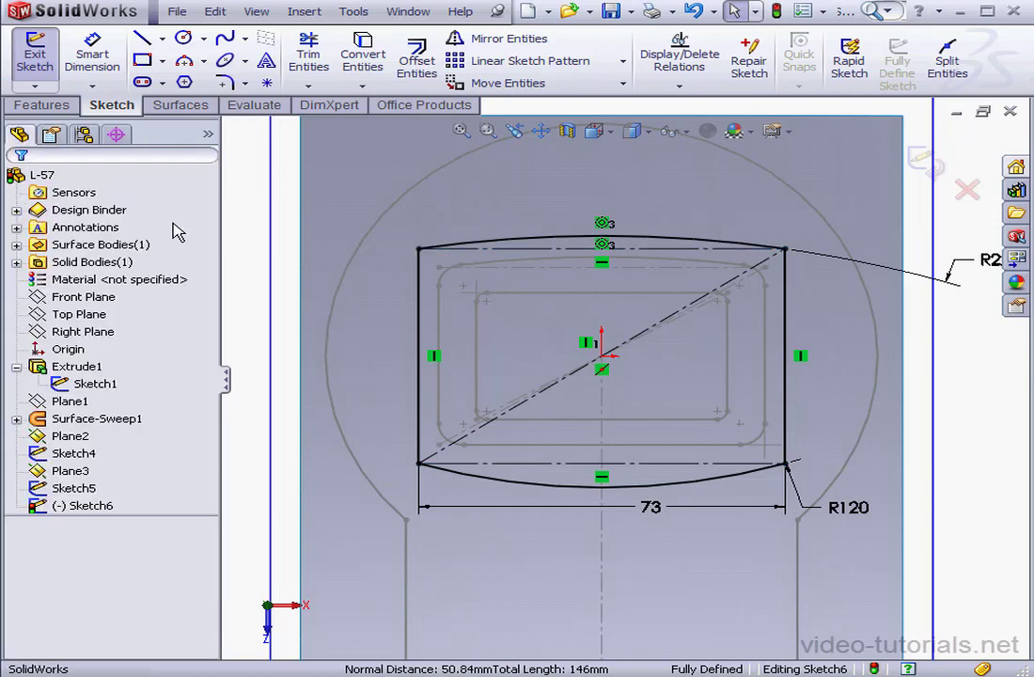
# Fillet all four corners of the outer arc-edged profile with an 8 mm radius and exit the sketch
pyautogui.click(226, 83)
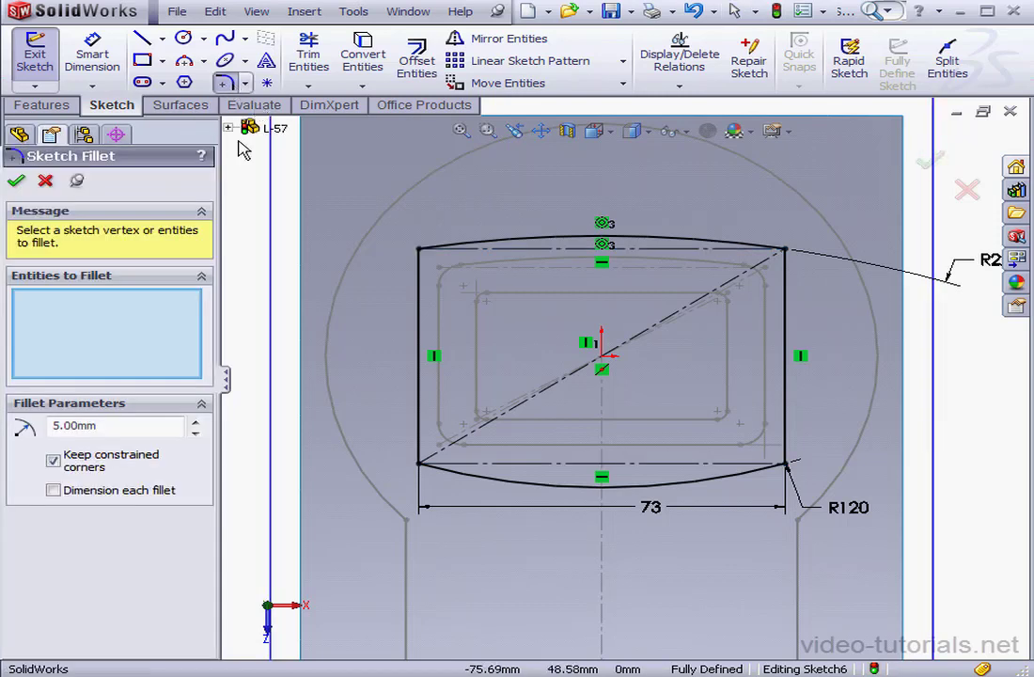
pyautogui.write('8')
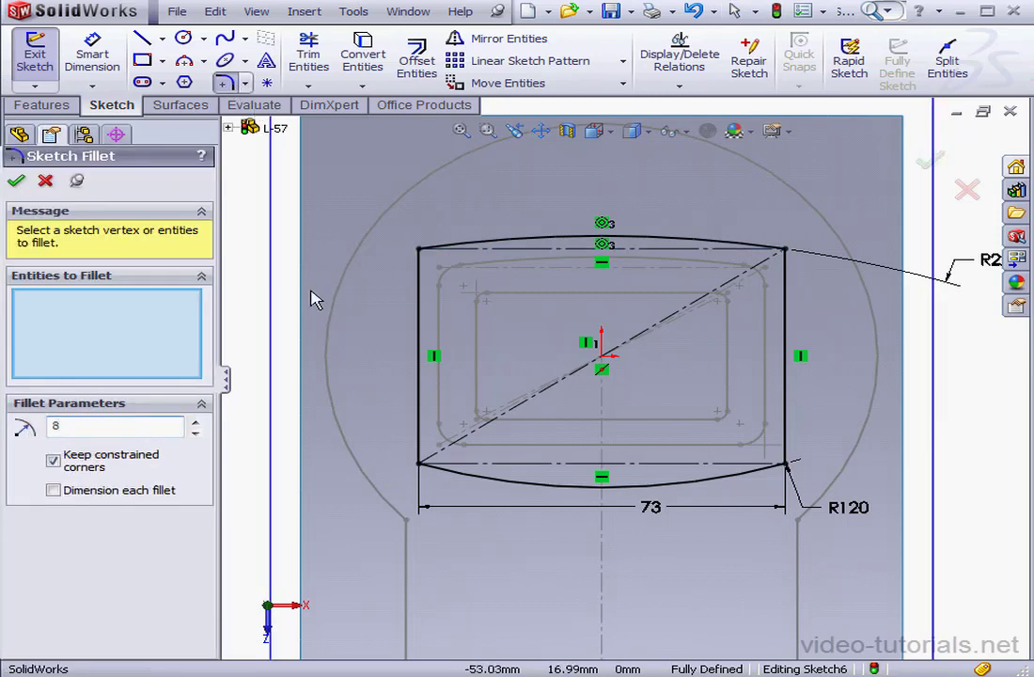
pyautogui.click(419, 249)
pyautogui.click(787, 251)
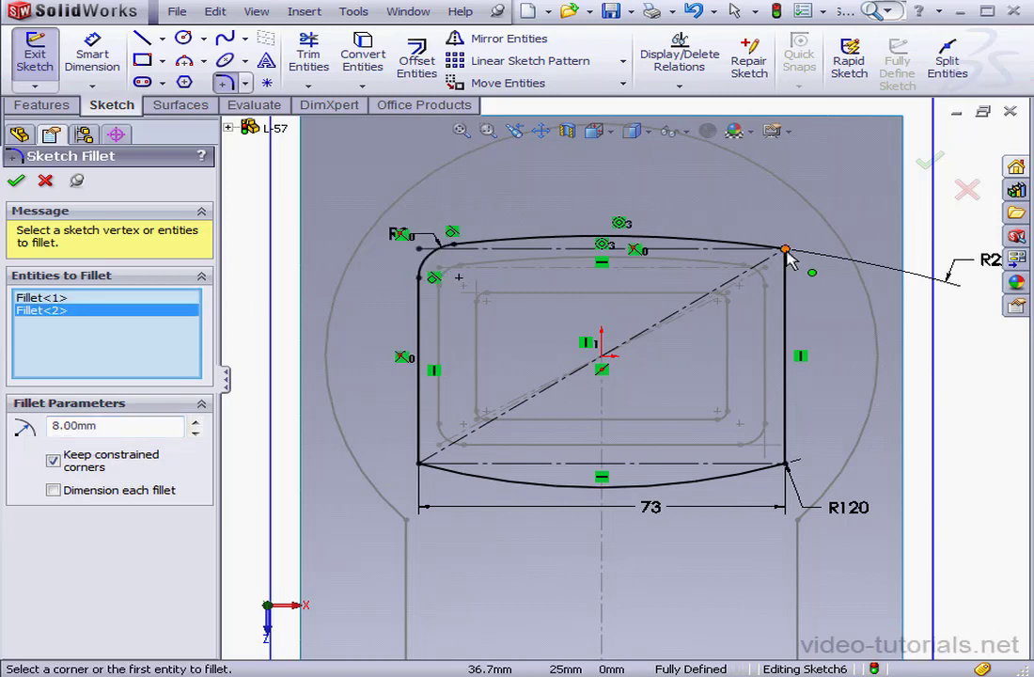
pyautogui.click(788, 465)
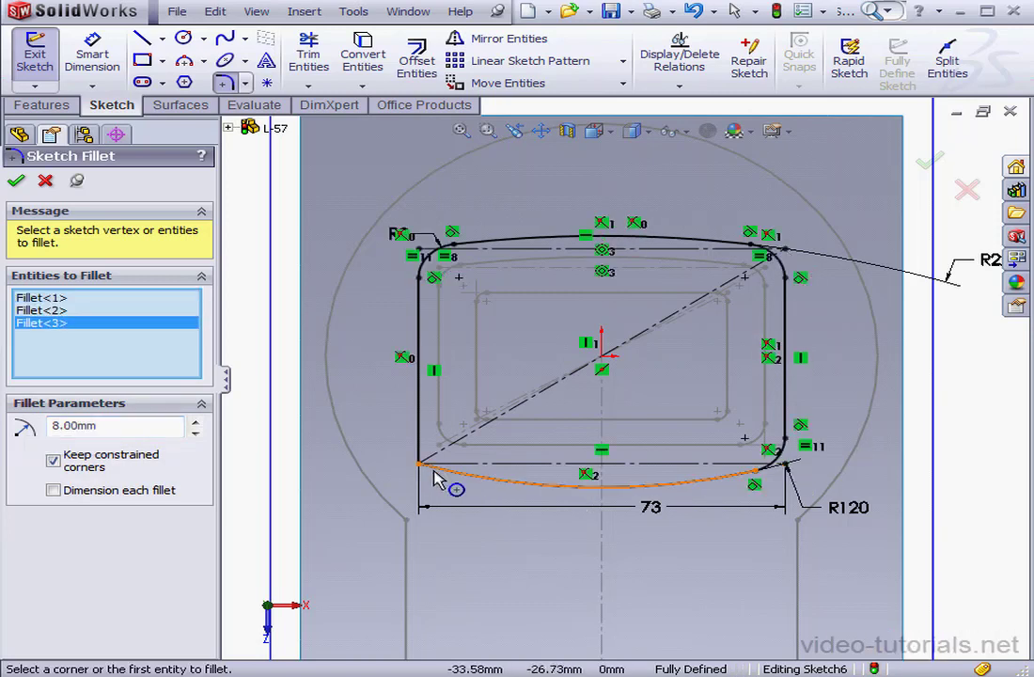
pyautogui.click(419, 463)
pyautogui.click(15, 181)
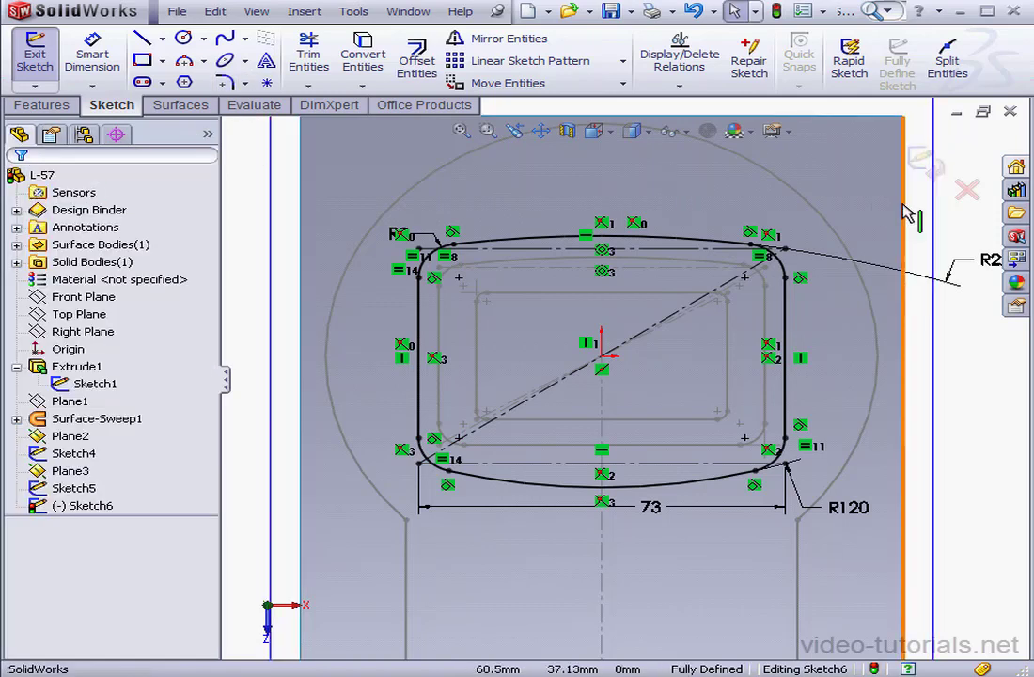
pyautogui.click(919, 162)
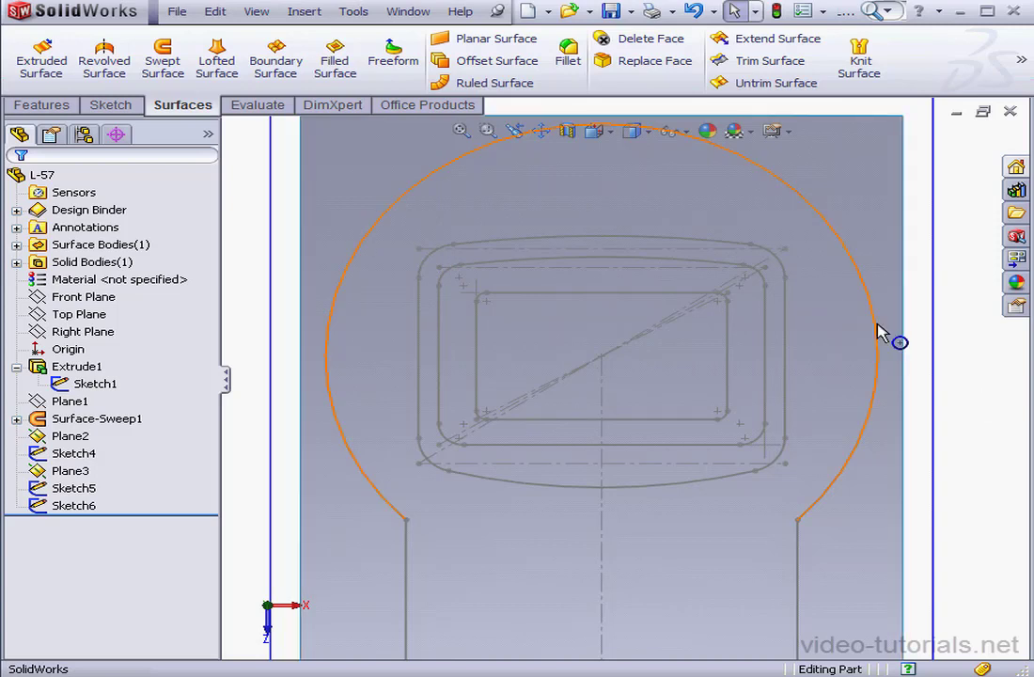
# Project the outer filleted profile sketch onto the swept surface as a Projected Curve, using Sketch on faces
pyautogui.click(93, 506)
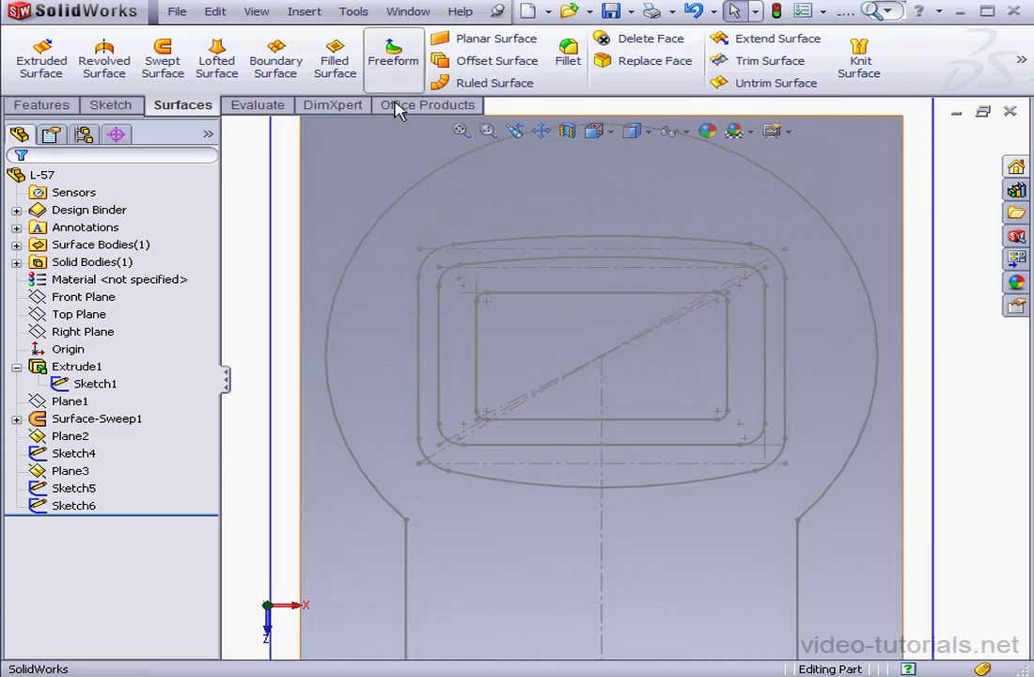
pyautogui.click(304, 11)
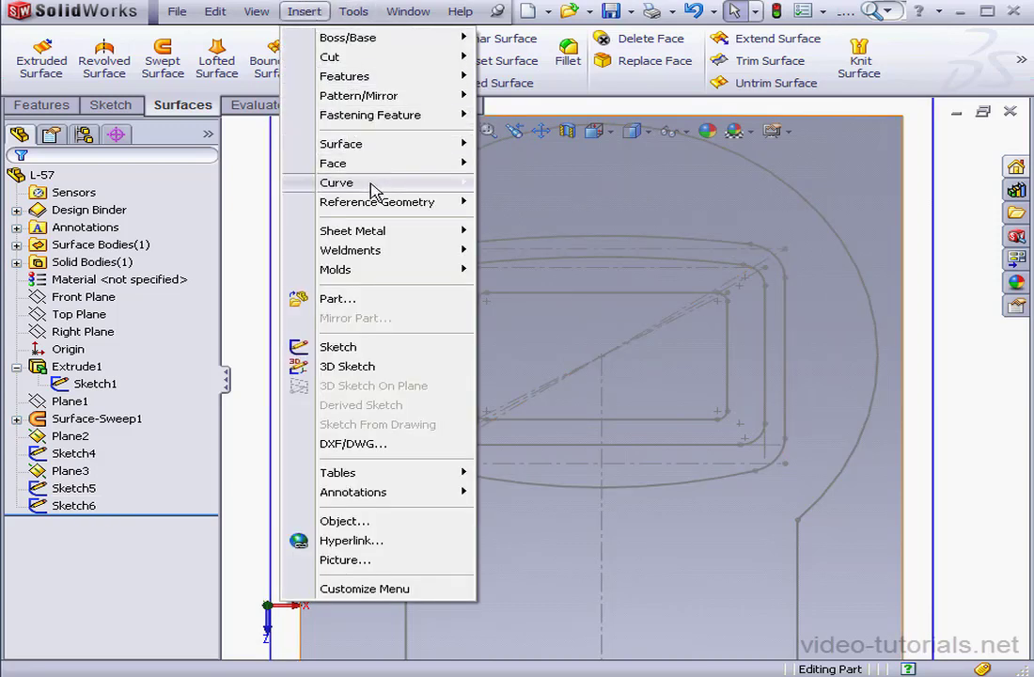
pyautogui.moveTo(376, 190)
pyautogui.click(572, 213)
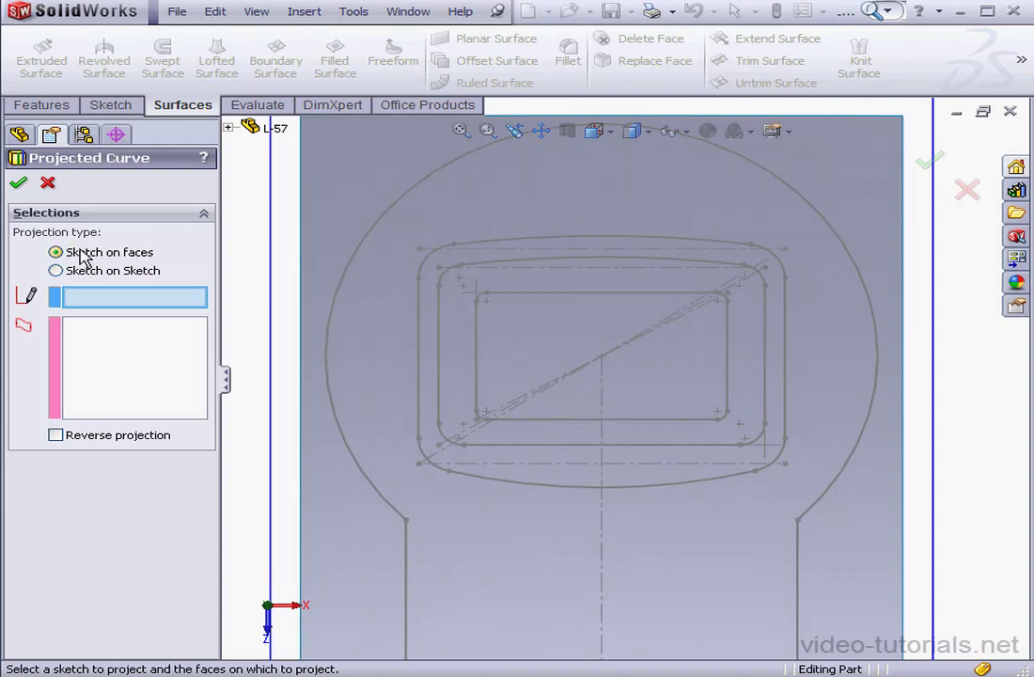
pyautogui.click(524, 247)
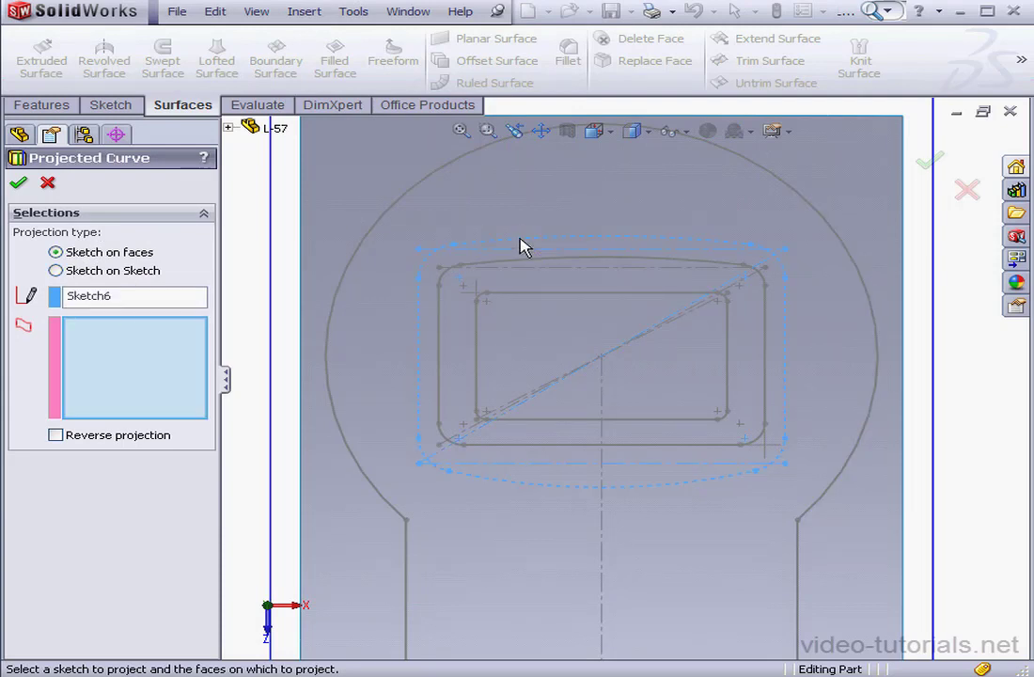
pyautogui.click(884, 231)
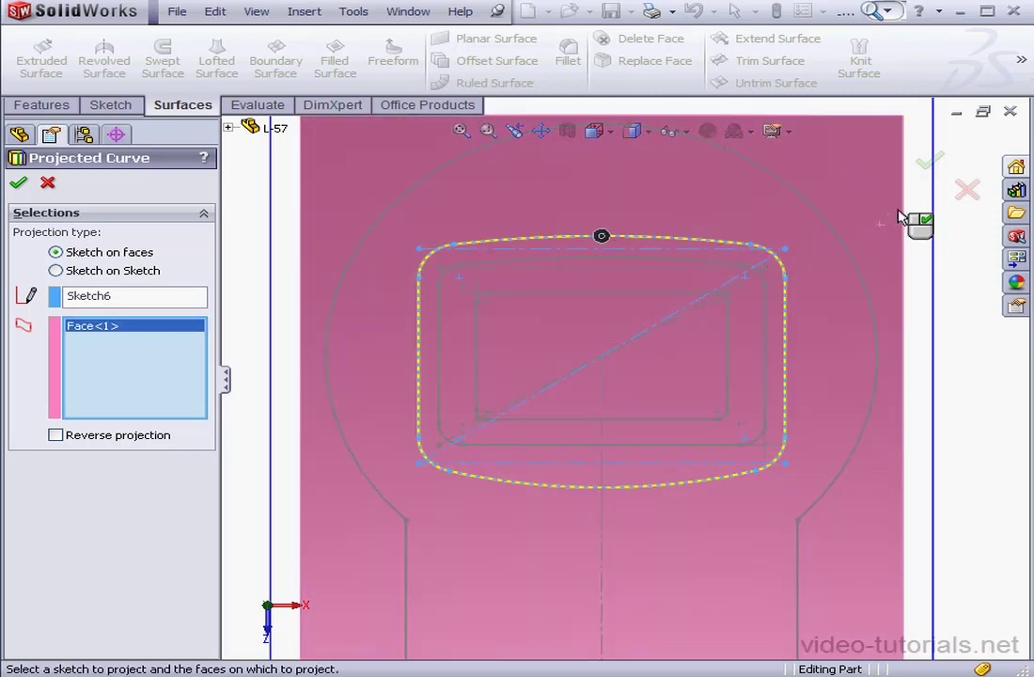
pyautogui.click(616, 132)
pyautogui.click(623, 152)
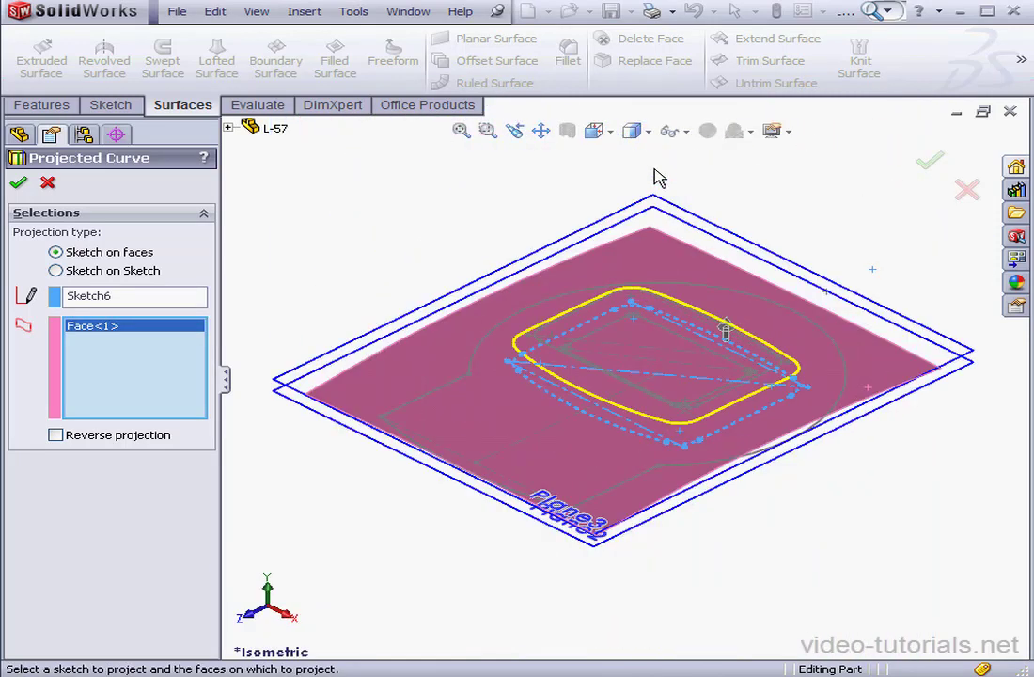
pyautogui.click(18, 184)
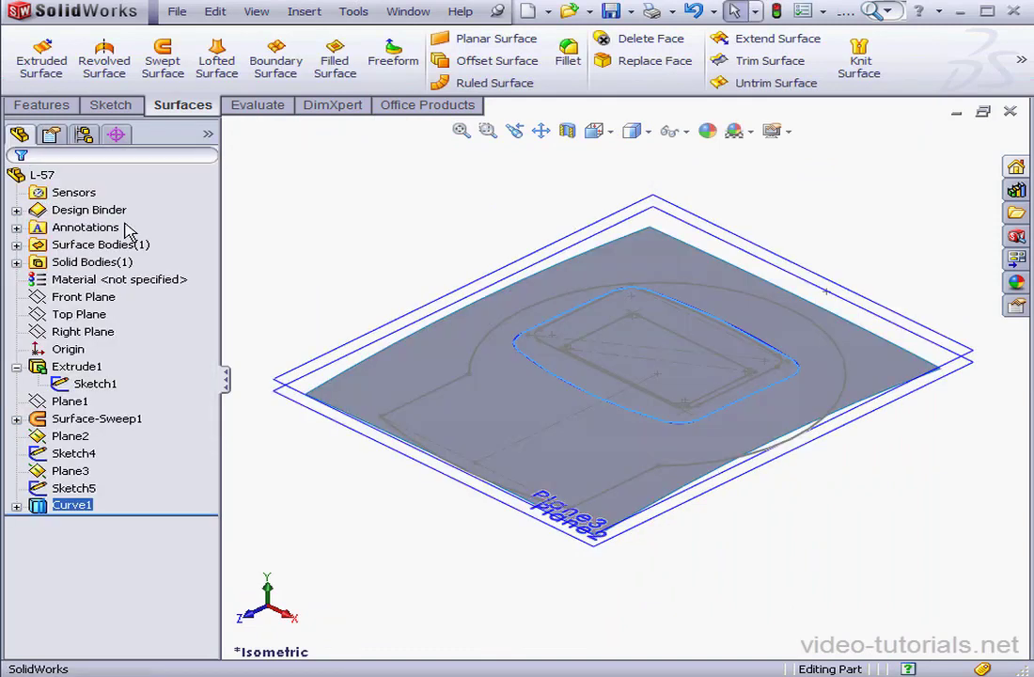
# Hide the two offset reference planes, Plane2 and Plane3
pyautogui.scroll(-4, 628, 396)
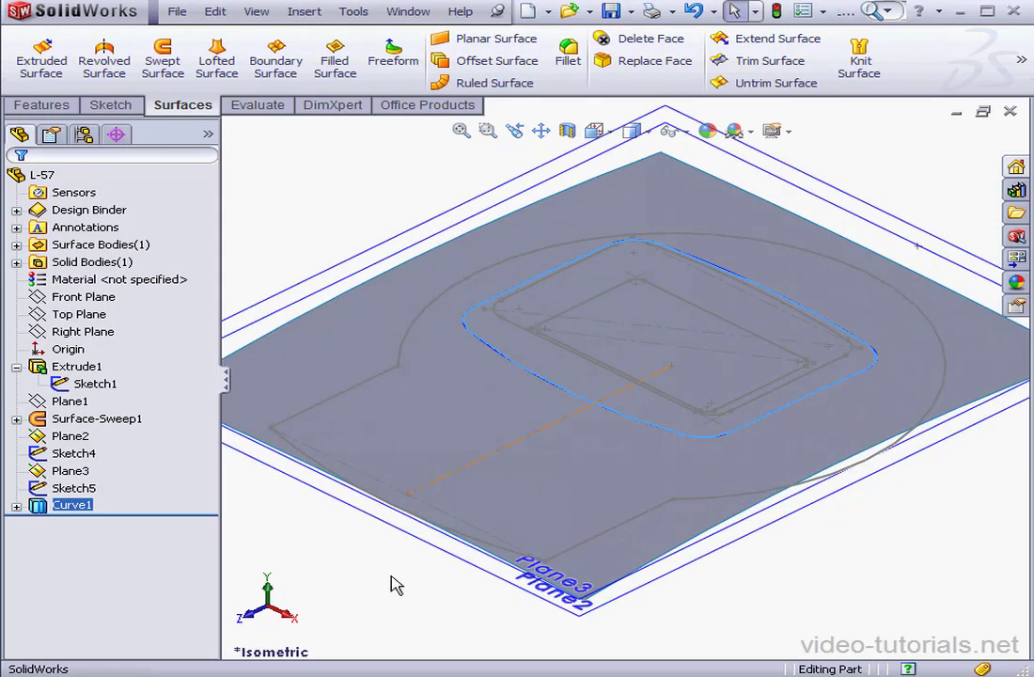
pyautogui.rightClick(71, 435)
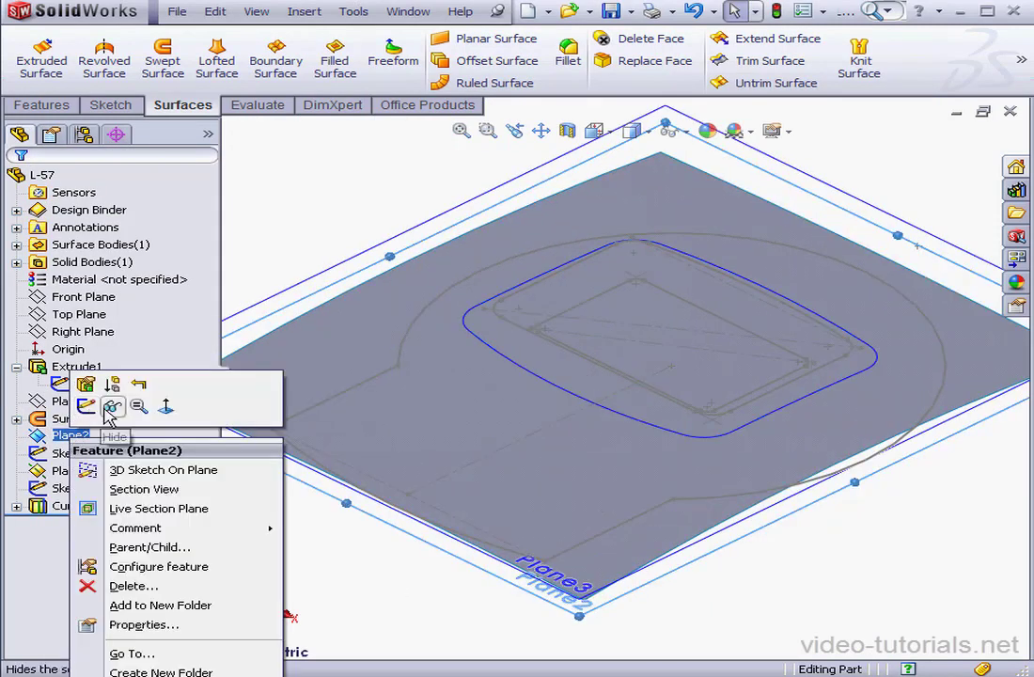
pyautogui.click(111, 408)
pyautogui.rightClick(70, 470)
pyautogui.click(111, 434)
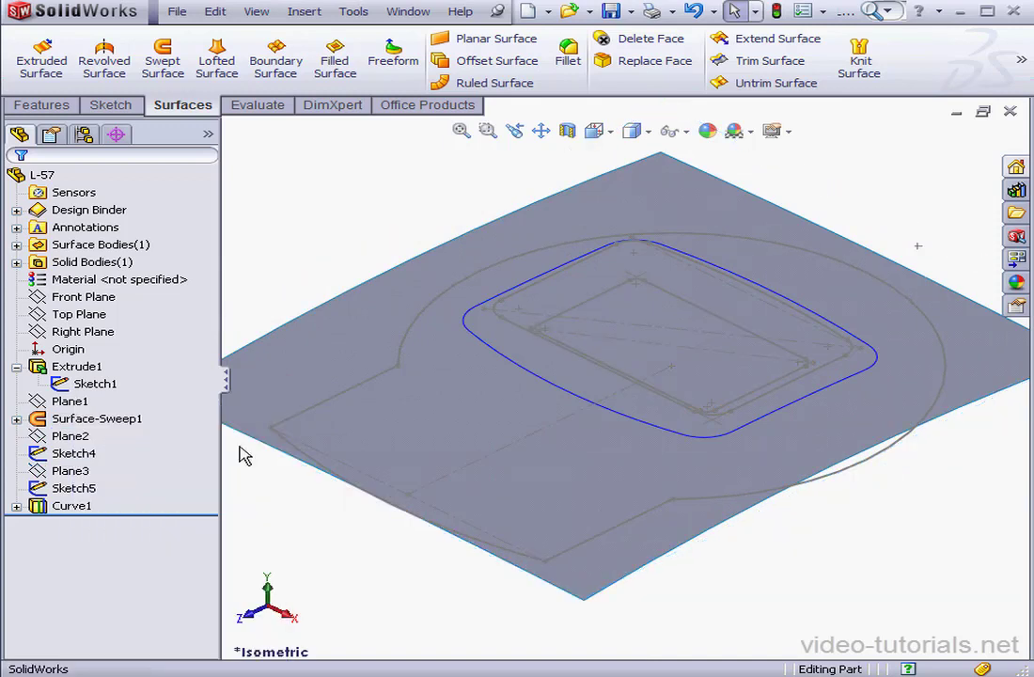
# Start a new sketch on the Right Plane
pyautogui.rightClick(102, 331)
pyautogui.click(108, 309)
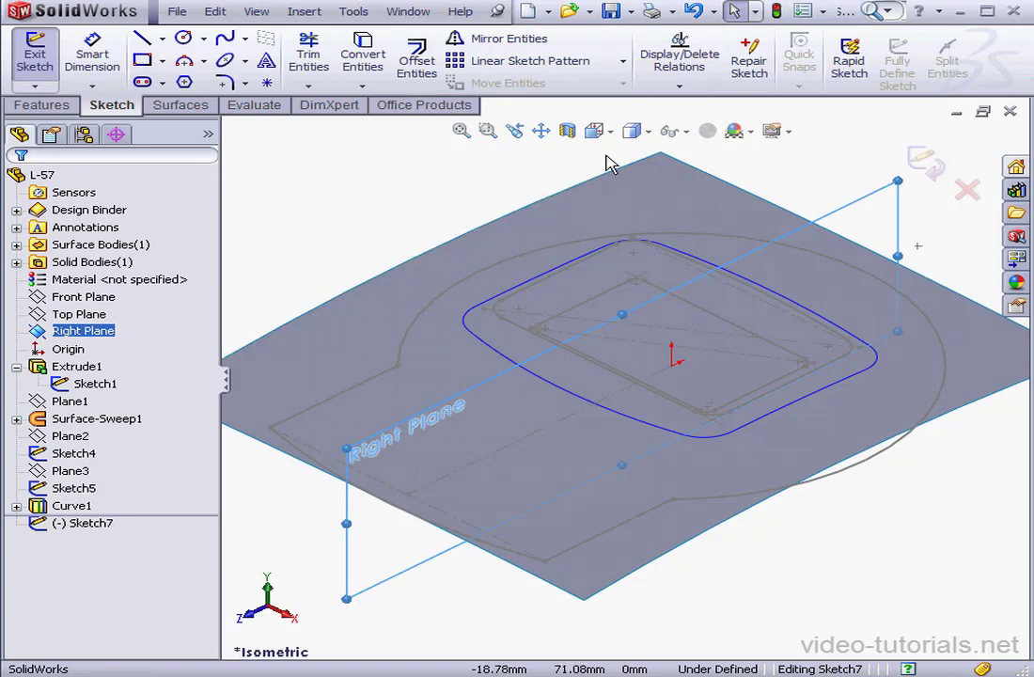
pyautogui.click(646, 133)
pyautogui.click(606, 131)
pyautogui.click(712, 203)
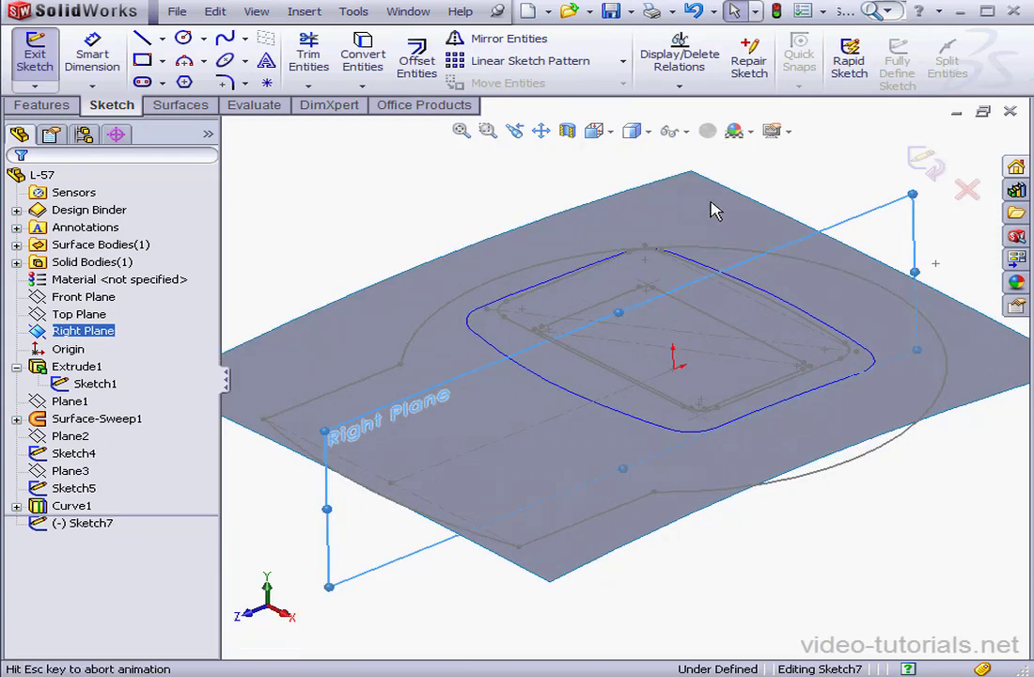
# Sketch a three-point spline arching from near the upper profile's end down to near the projected curve's end on the surface
pyautogui.scroll(-2, 749, 372)
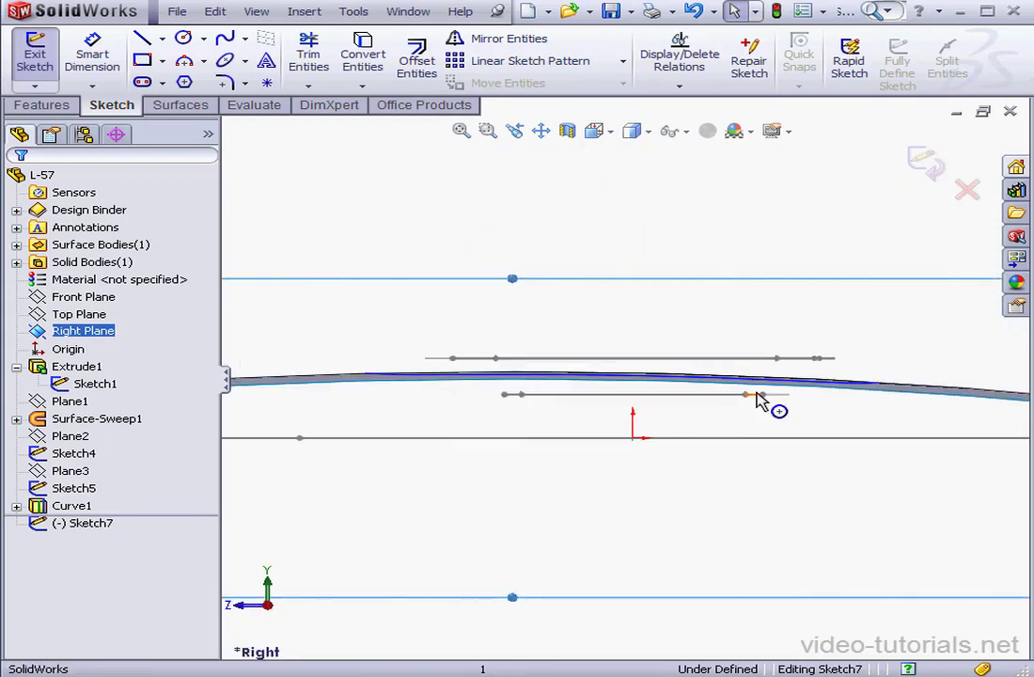
pyautogui.scroll(-3, 834, 374)
pyautogui.scroll(-2, 816, 375)
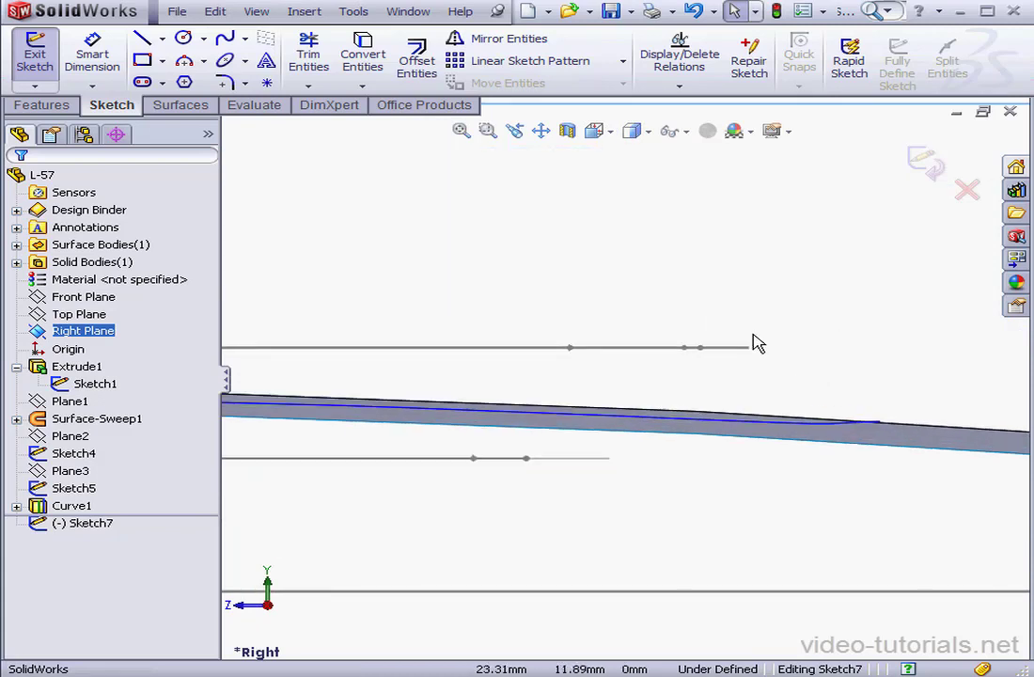
pyautogui.click(225, 38)
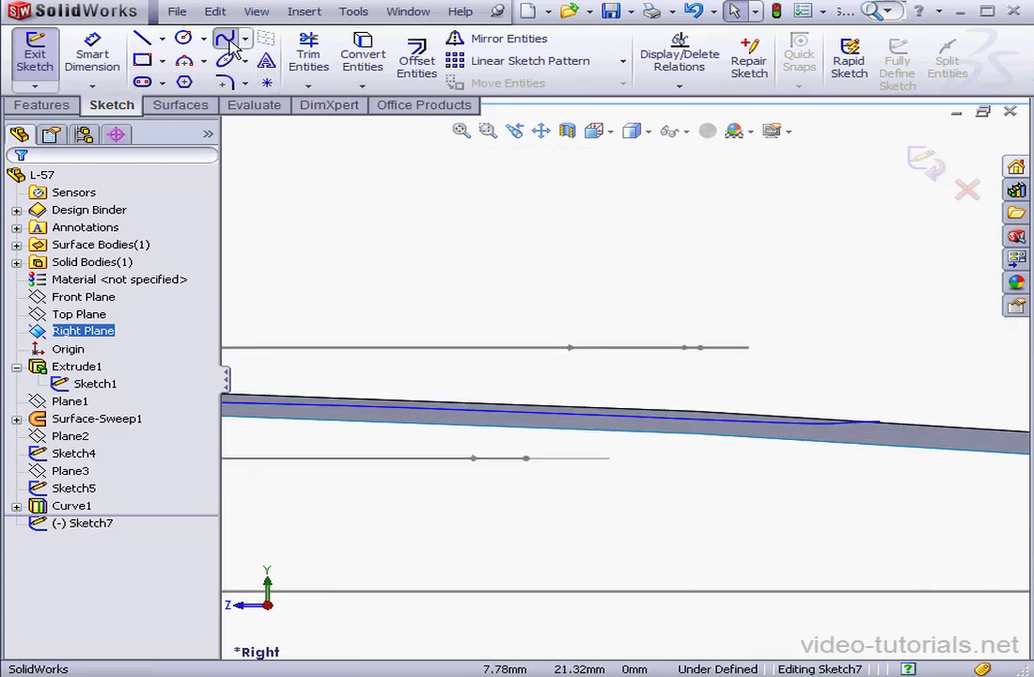
pyautogui.click(753, 353)
pyautogui.click(836, 377)
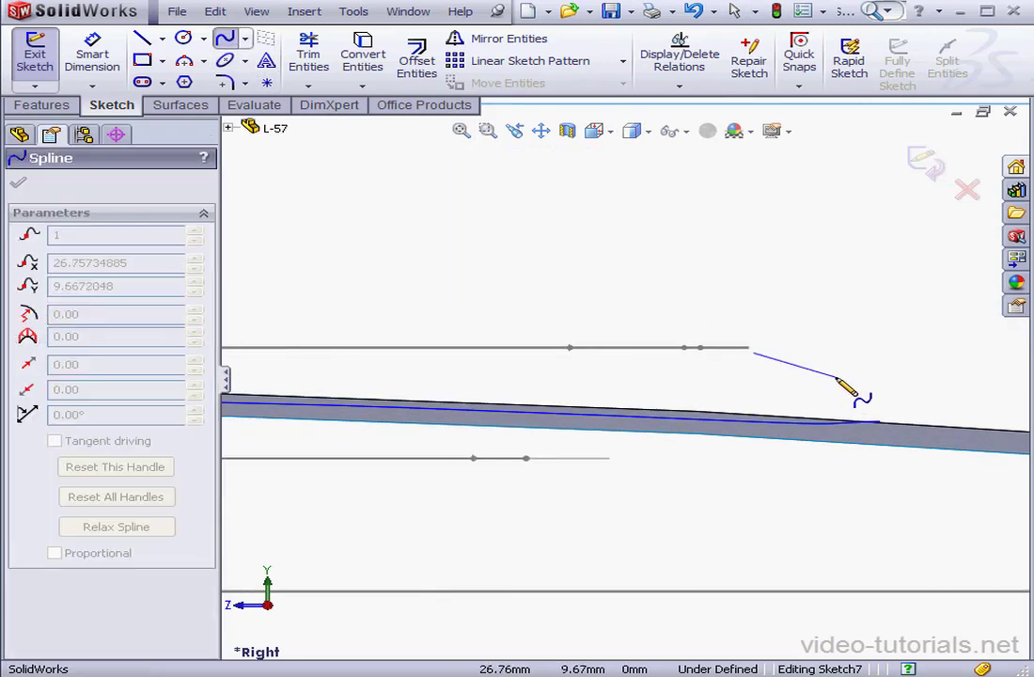
pyautogui.rightClick(875, 411)
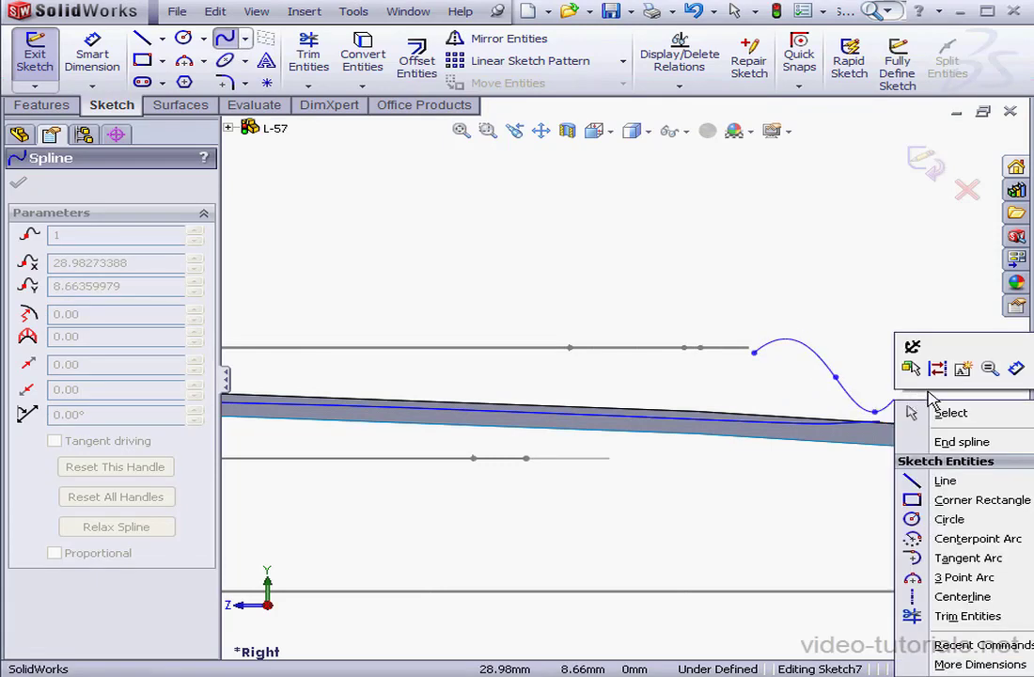
pyautogui.click(949, 414)
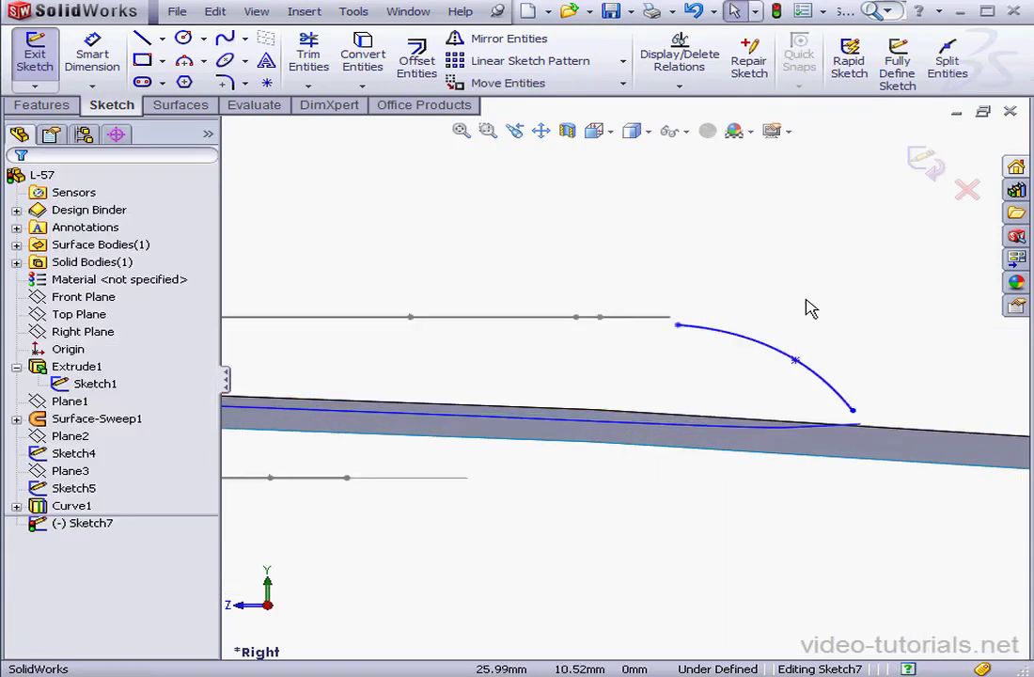
# Add a Pierce relation between the spline's upper endpoint and the arc of the profile on Plane3
pyautogui.click(677, 326)
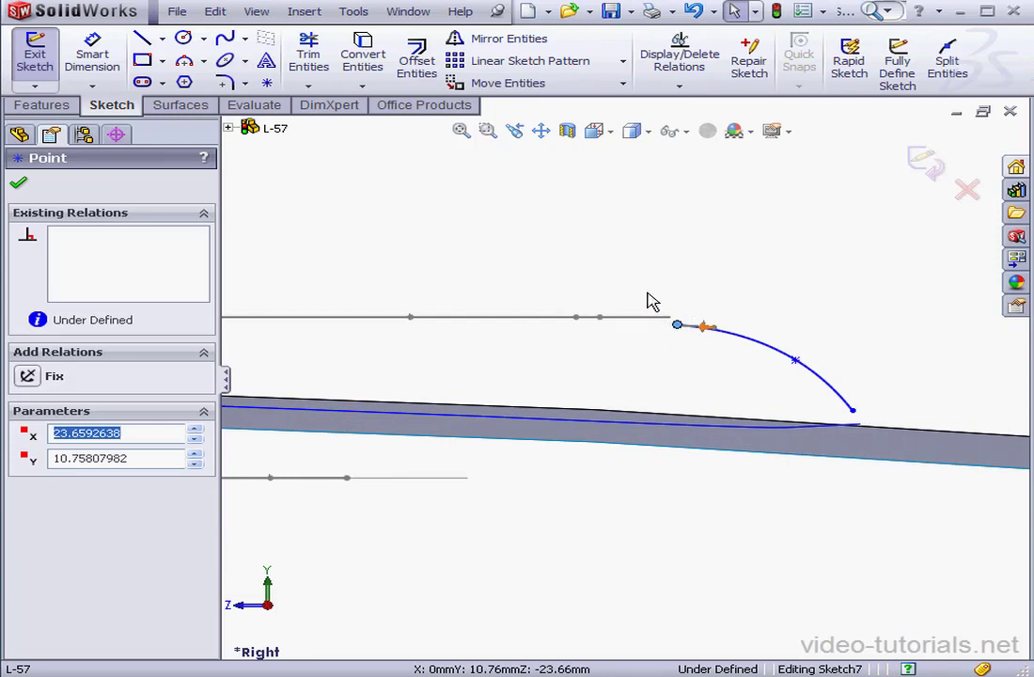
pyautogui.click(732, 302)
pyautogui.click(661, 317)
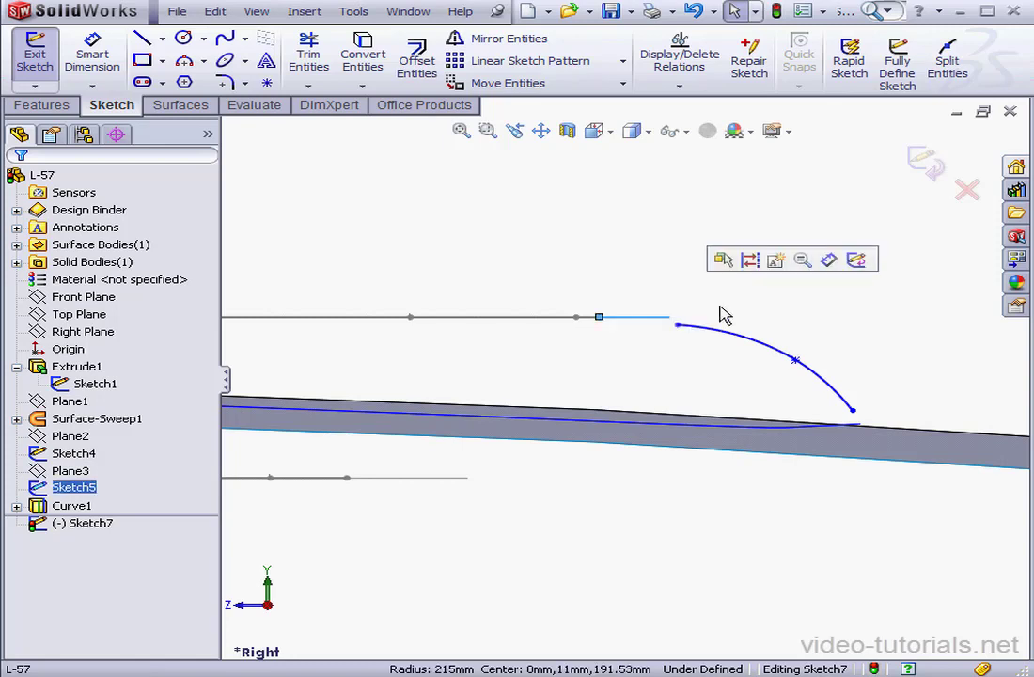
pyautogui.keyDown('ctrl'); pyautogui.click(678, 326); pyautogui.keyUp('ctrl')
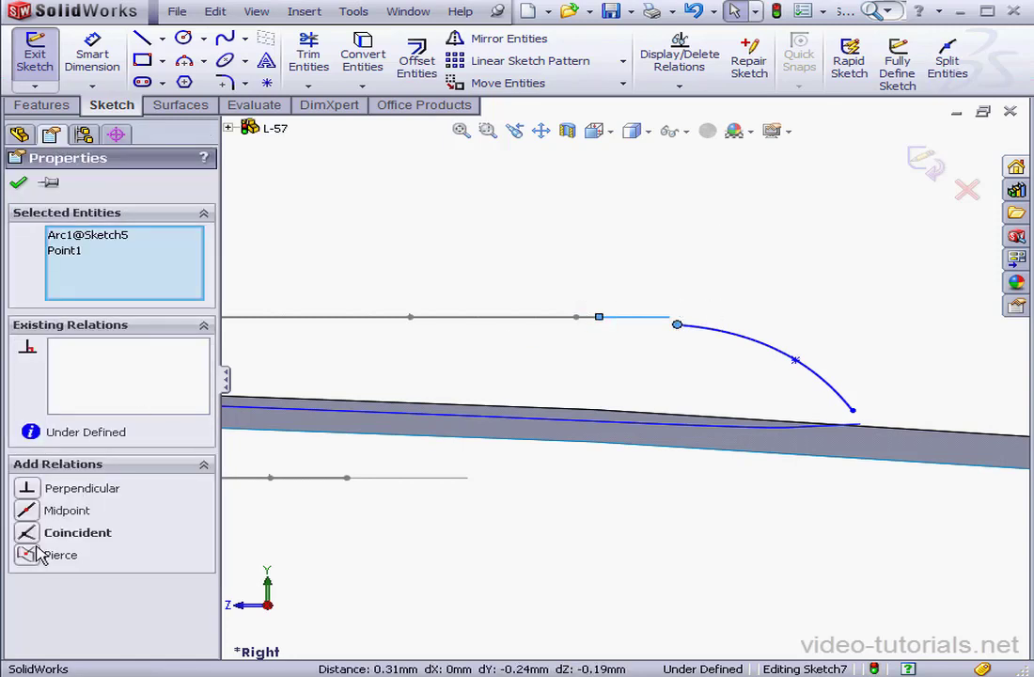
pyautogui.click(28, 555)
pyautogui.click(18, 182)
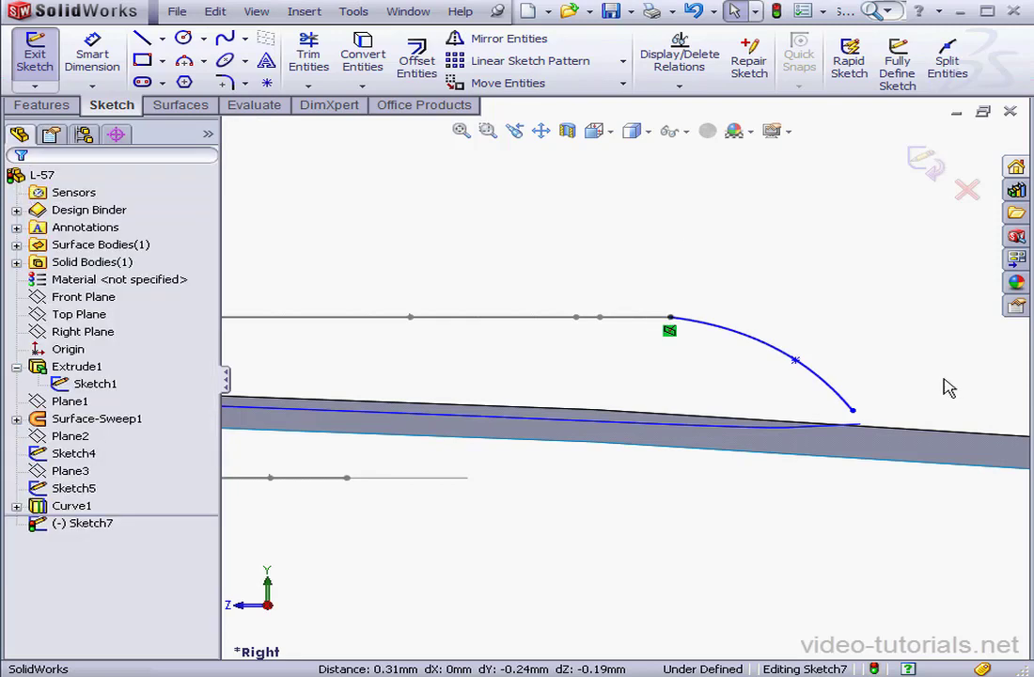
# Add a Pierce relation between the spline's lower endpoint and the projected curve
pyautogui.click(840, 434)
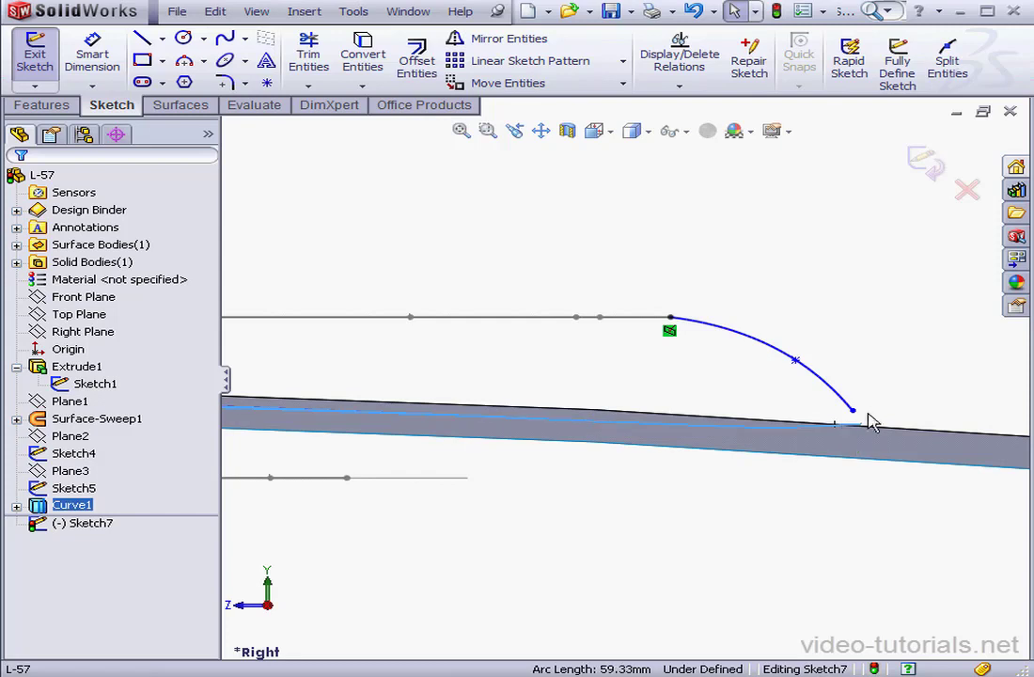
pyautogui.keyDown('ctrl'); pyautogui.click(852, 412); pyautogui.keyUp('ctrl')
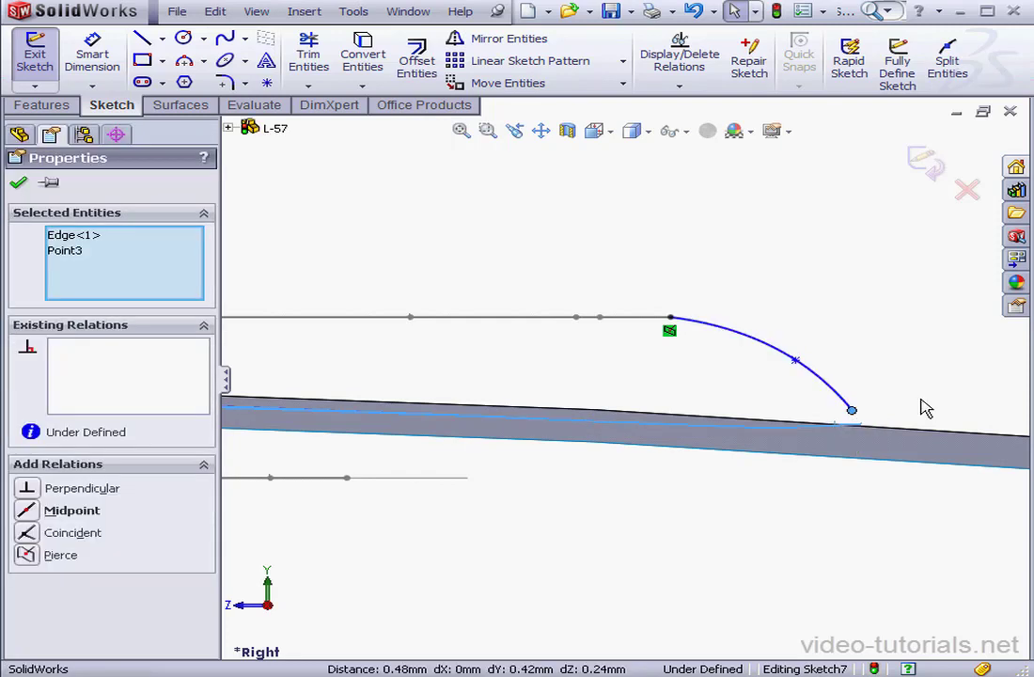
pyautogui.click(27, 555)
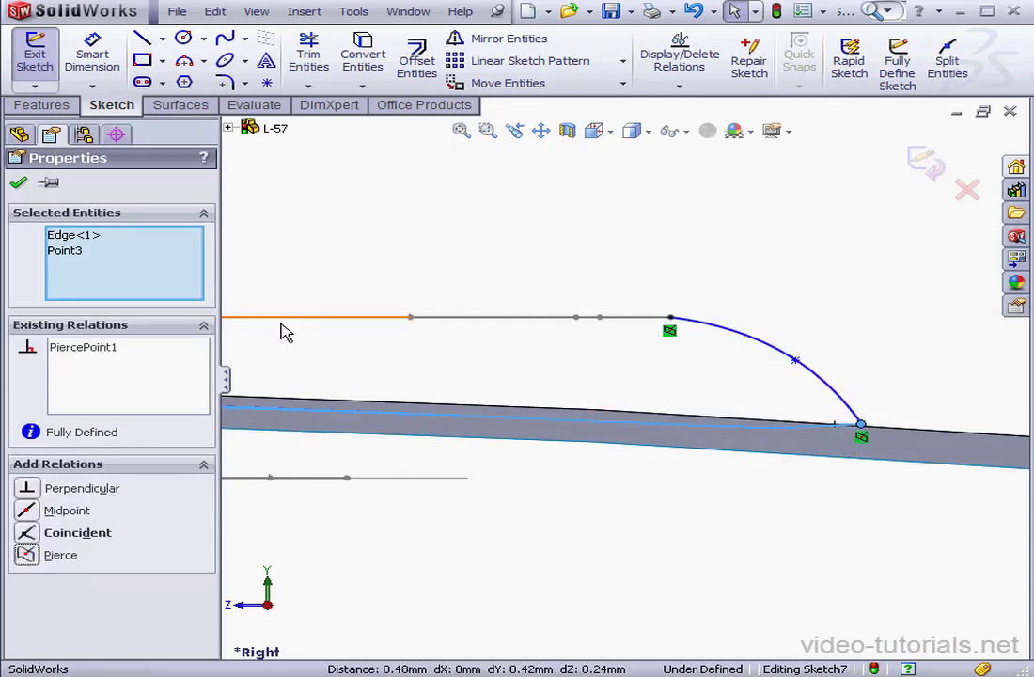
pyautogui.click(18, 183)
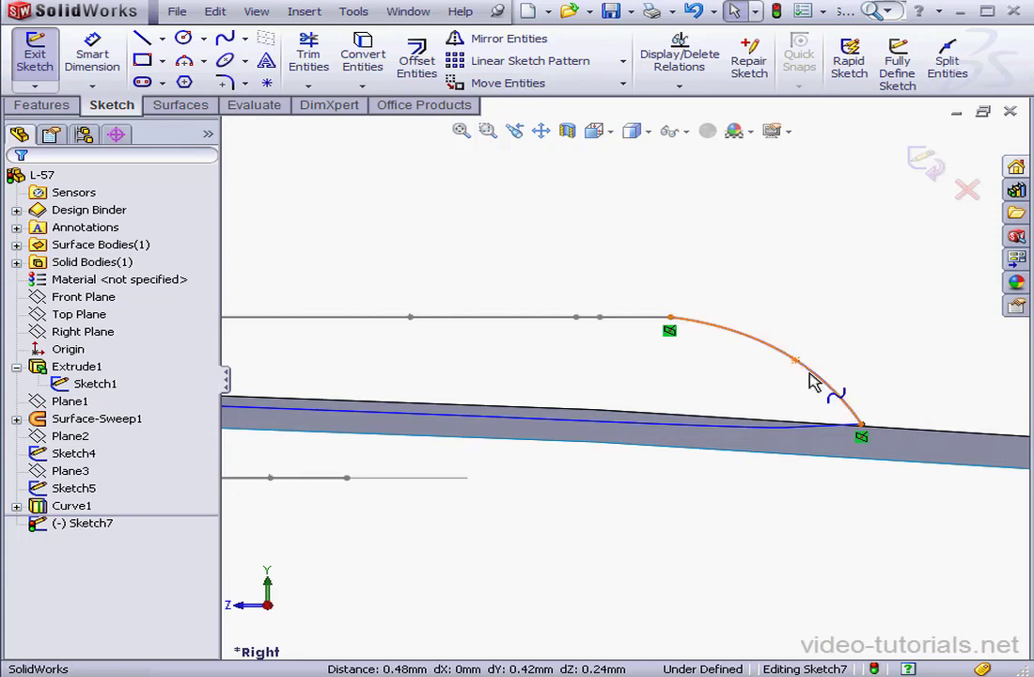
# Adjust the spline's middle point to about X 26.71, Y 9.70 and exit the sketch
pyautogui.moveTo(797, 362)
pyautogui.mouseDown()
pyautogui.moveTo(815, 342)
pyautogui.moveTo(790, 372)
pyautogui.moveTo(798, 364)
pyautogui.mouseUp()
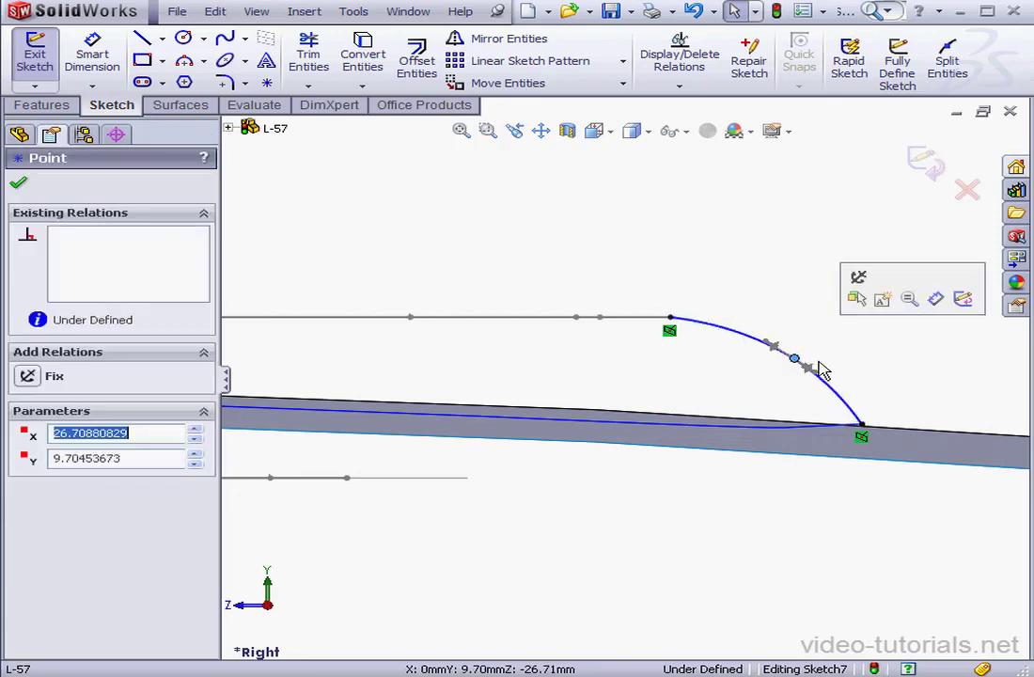
pyautogui.click(924, 163)
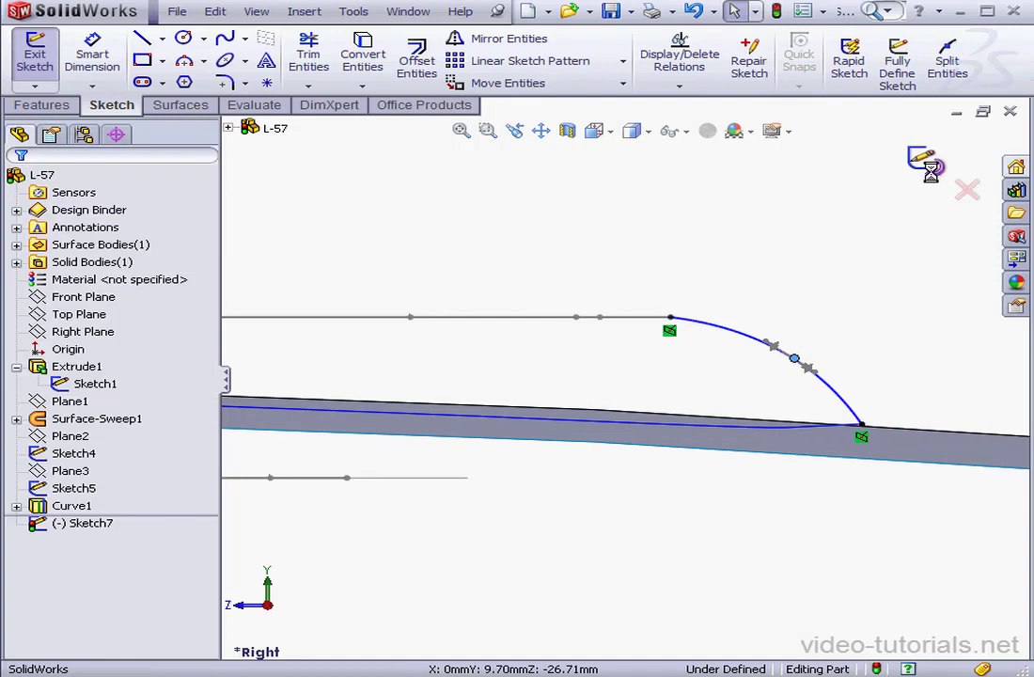
# Sketch a three-point spline on the Right Plane, sloping from near the upper profile's opposite end down toward the projected curve
pyautogui.click(541, 131)
pyautogui.moveTo(499, 376)
pyautogui.mouseDown()
pyautogui.moveTo(494, 392)
pyautogui.moveTo(717, 397)
pyautogui.moveTo(686, 377)
pyautogui.mouseUp()
pyautogui.moveTo(269, 322); pyautogui.dragTo(727, 348)
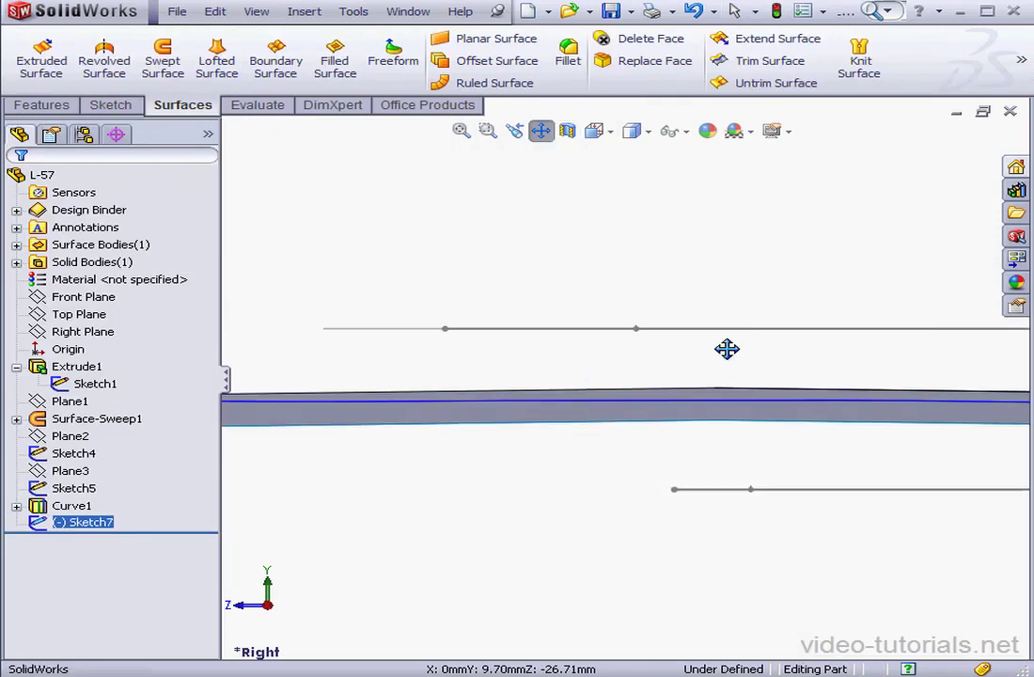
pyautogui.moveTo(357, 386); pyautogui.dragTo(426, 381)
pyautogui.click(543, 138)
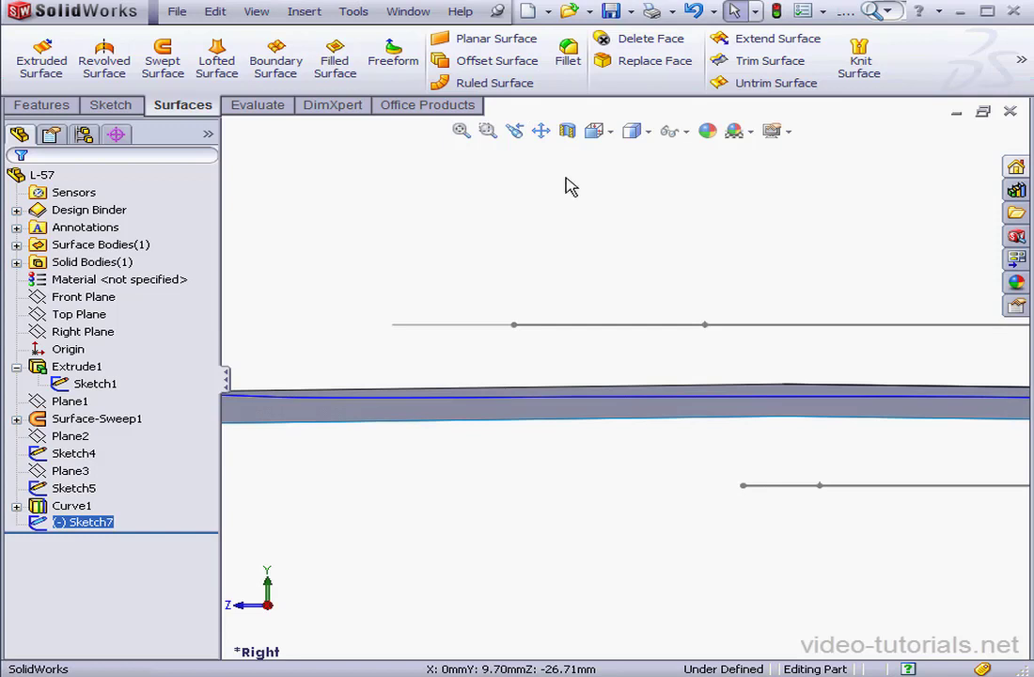
pyautogui.rightClick(93, 331)
pyautogui.click(103, 299)
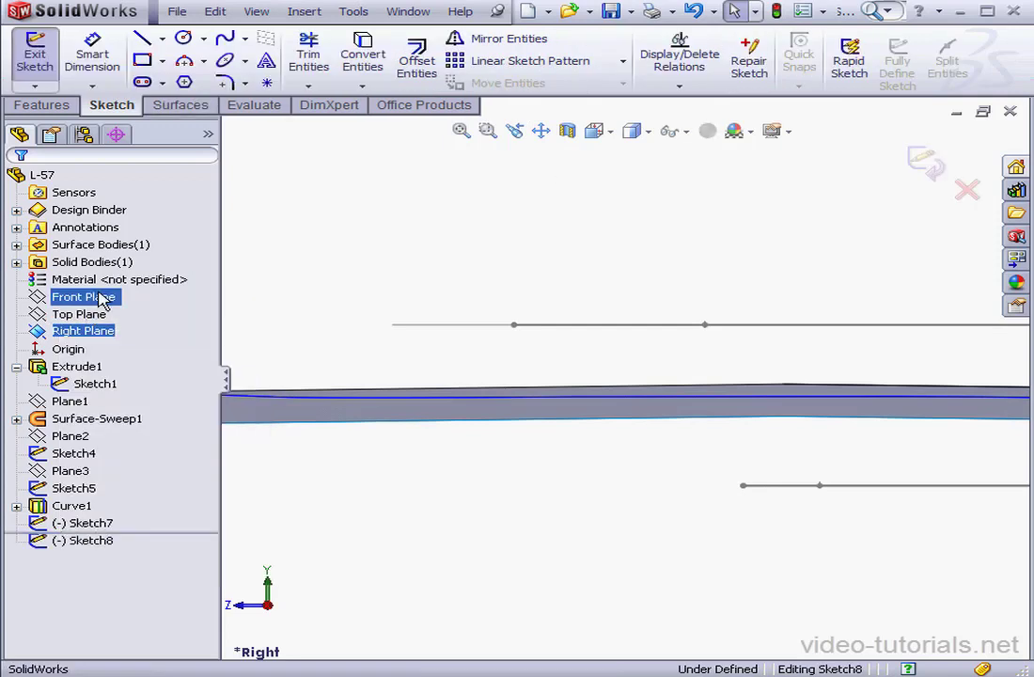
pyautogui.click(225, 38)
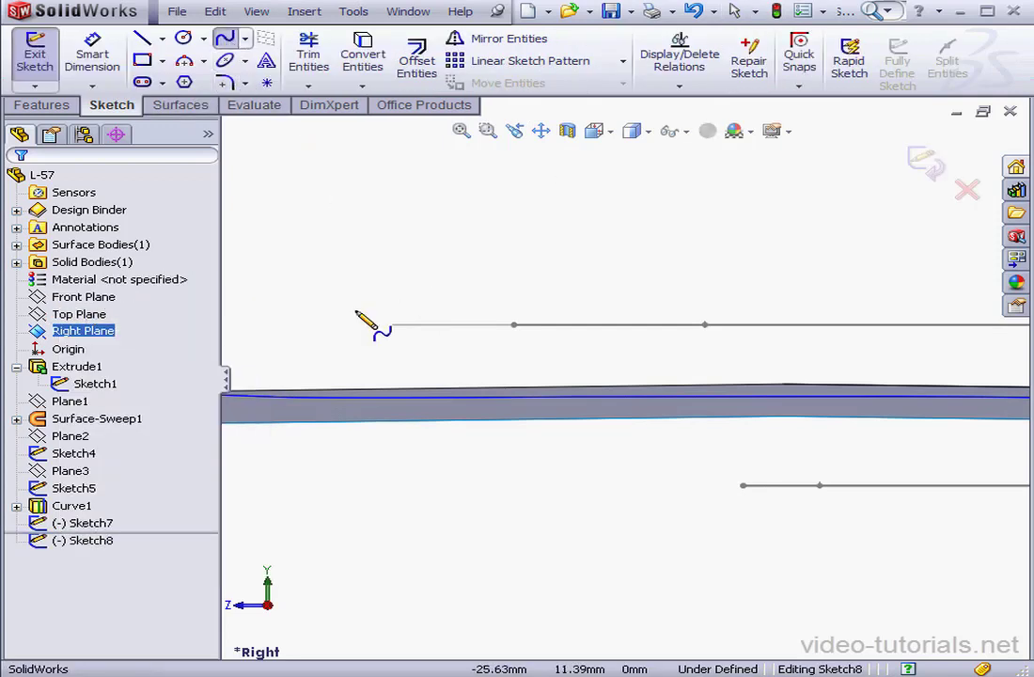
pyautogui.click(377, 327)
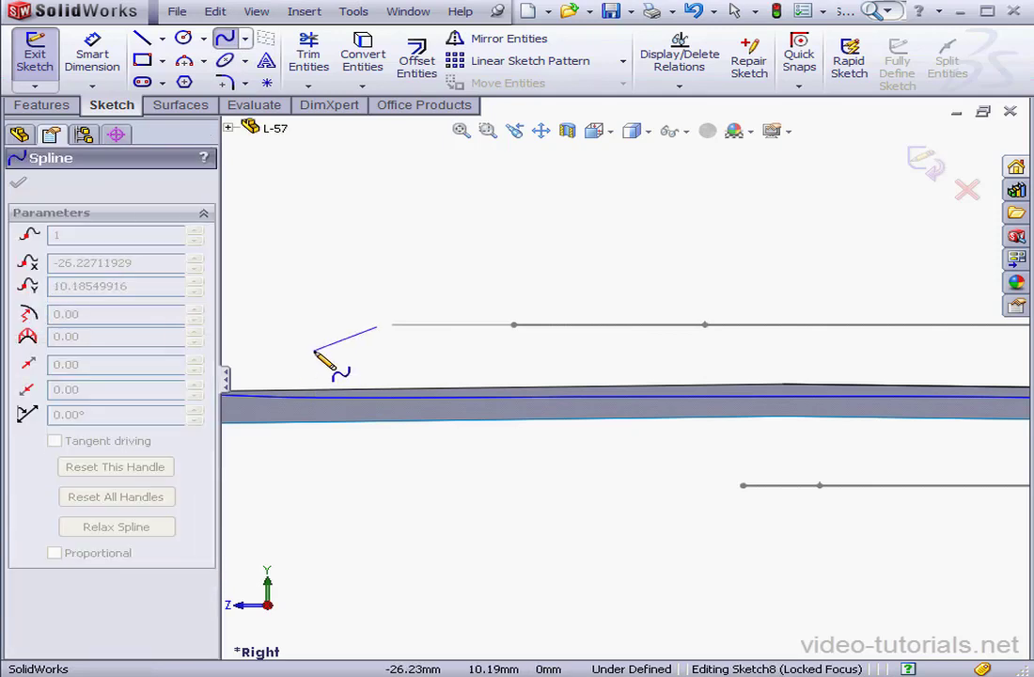
pyautogui.click(314, 351)
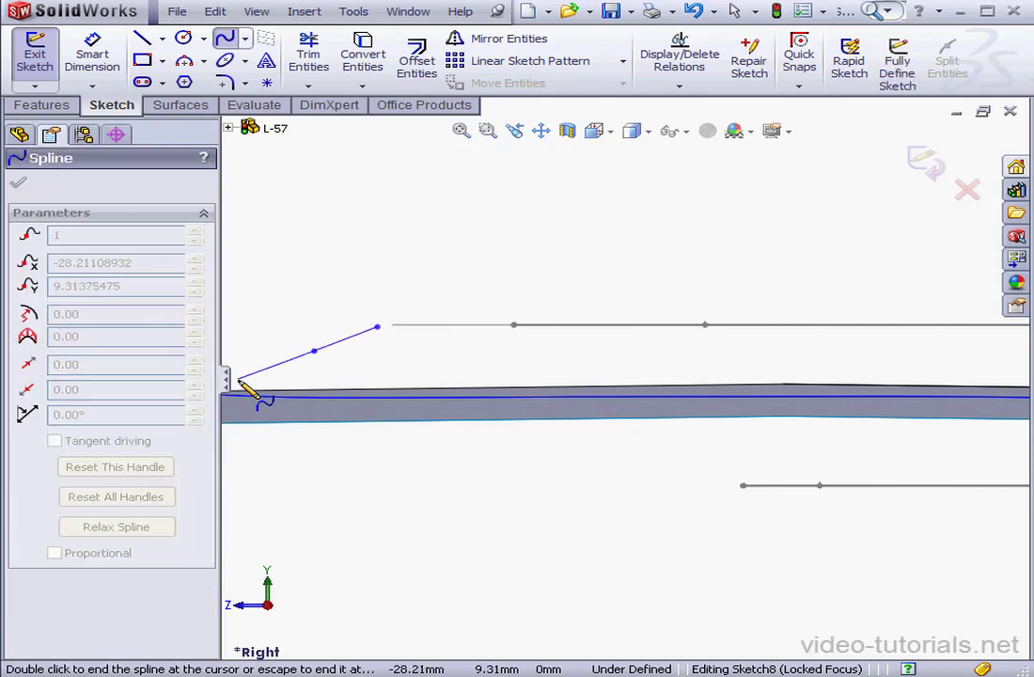
pyautogui.rightClick(298, 371)
pyautogui.click(354, 382)
# Add a Pierce relation between the new spline's lower endpoint and the projected curve
pyautogui.click(541, 131)
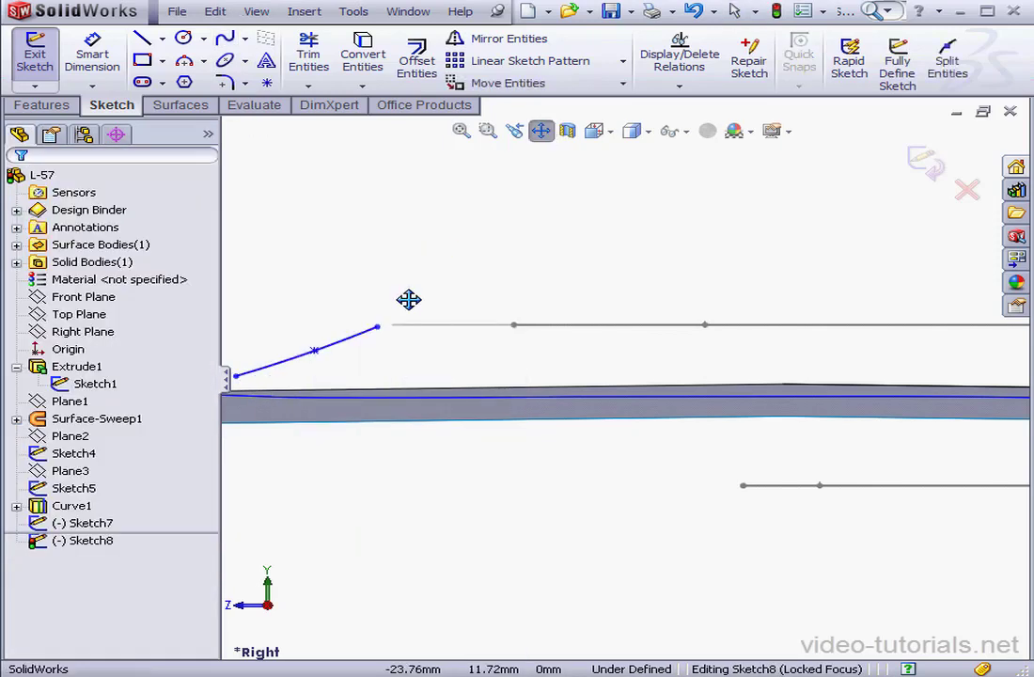
pyautogui.moveTo(409, 298); pyautogui.dragTo(518, 346)
pyautogui.click(542, 132)
pyautogui.moveTo(635, 337); pyautogui.dragTo(634, 346, button='middle')
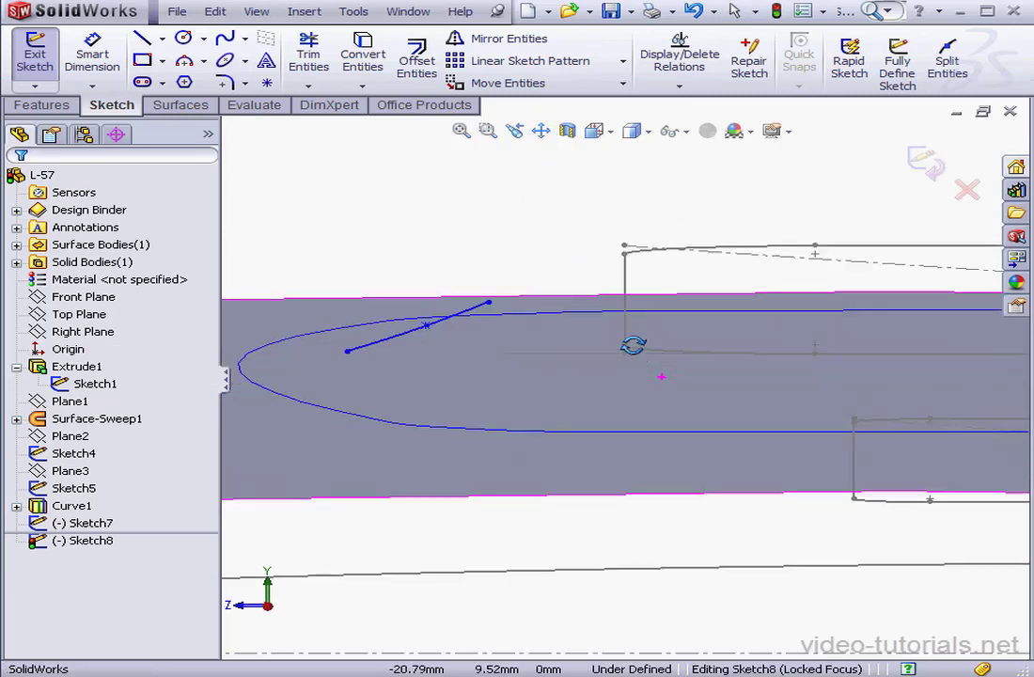
pyautogui.click(294, 404)
pyautogui.keyDown('ctrl'); pyautogui.click(347, 351); pyautogui.keyUp('ctrl')
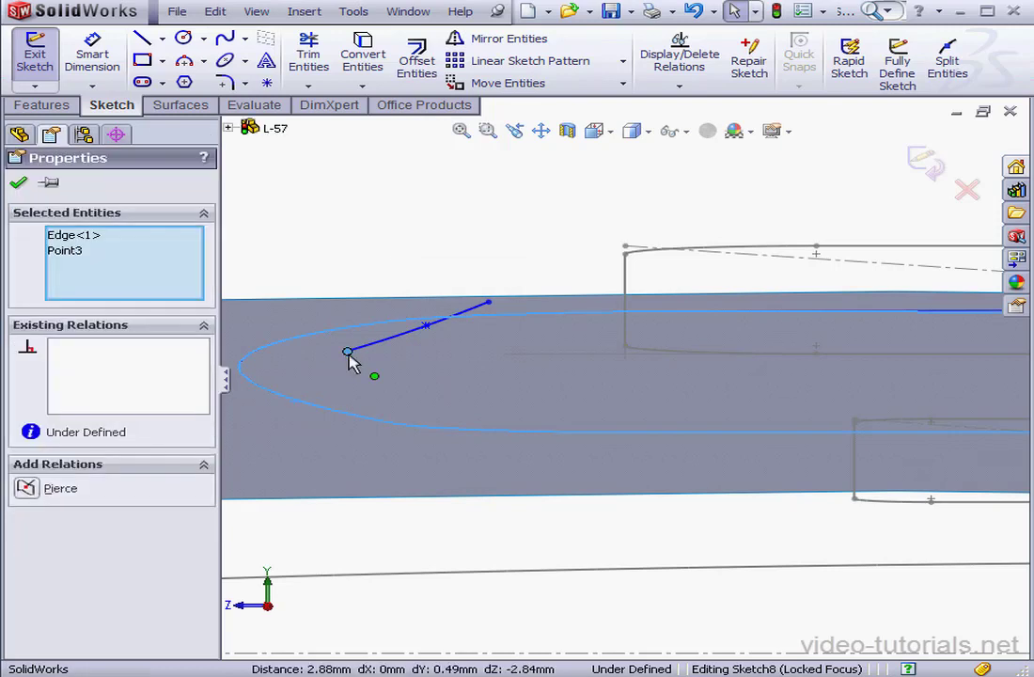
pyautogui.click(28, 488)
pyautogui.click(21, 185)
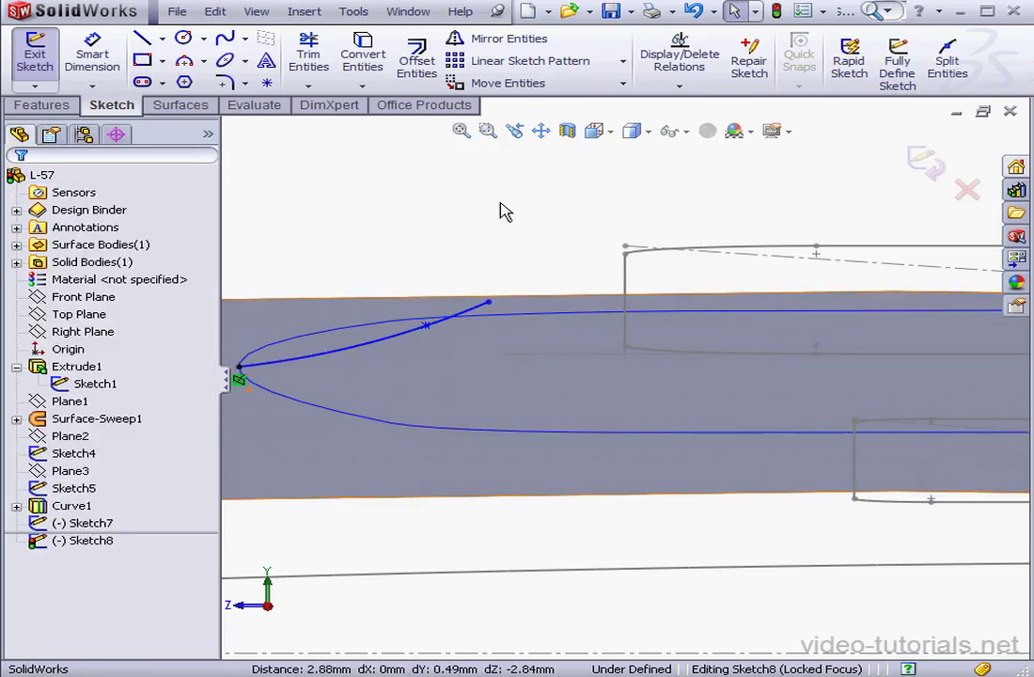
# Add a Pierce relation between the spline's upper endpoint and the adjacent end line of the profile on Plane3
pyautogui.click(630, 297)
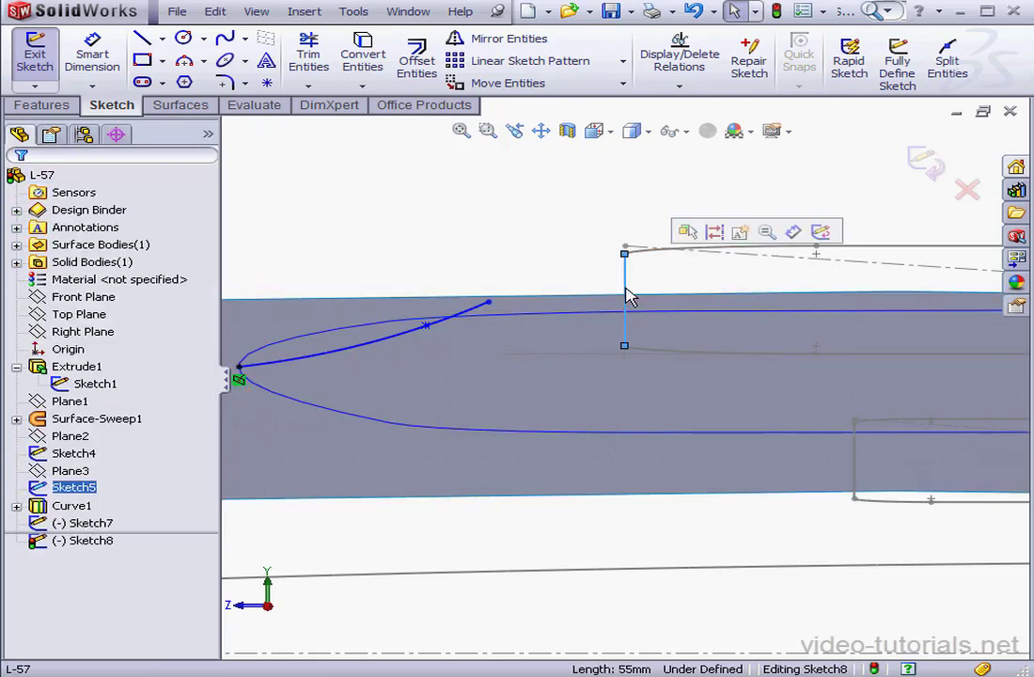
pyautogui.keyDown('ctrl'); pyautogui.click(489, 304); pyautogui.keyUp('ctrl')
pyautogui.click(27, 488)
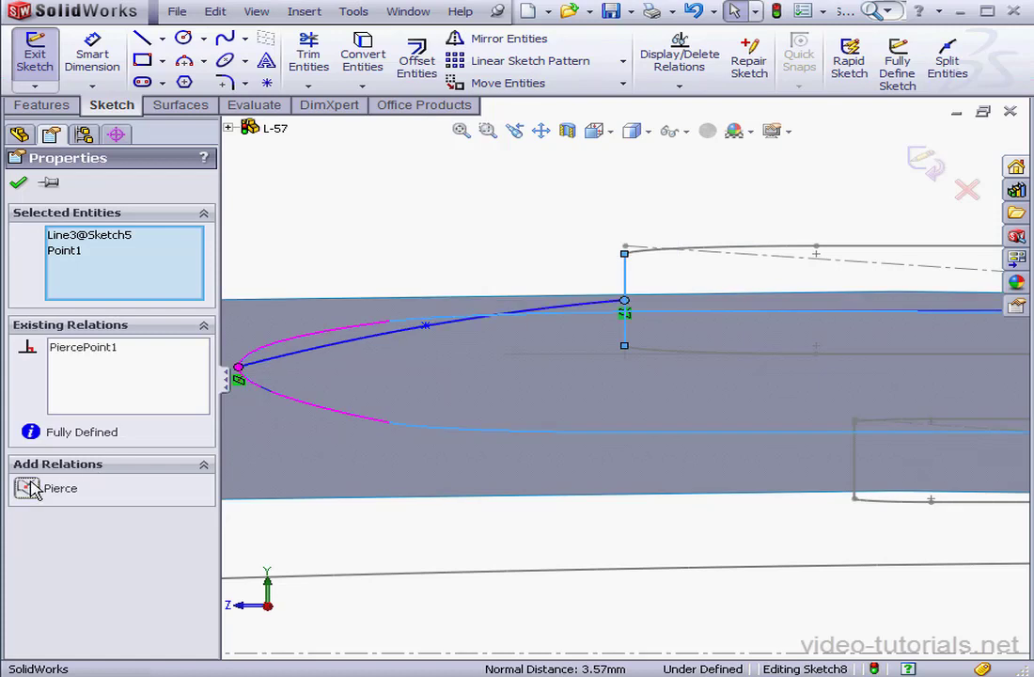
pyautogui.click(19, 186)
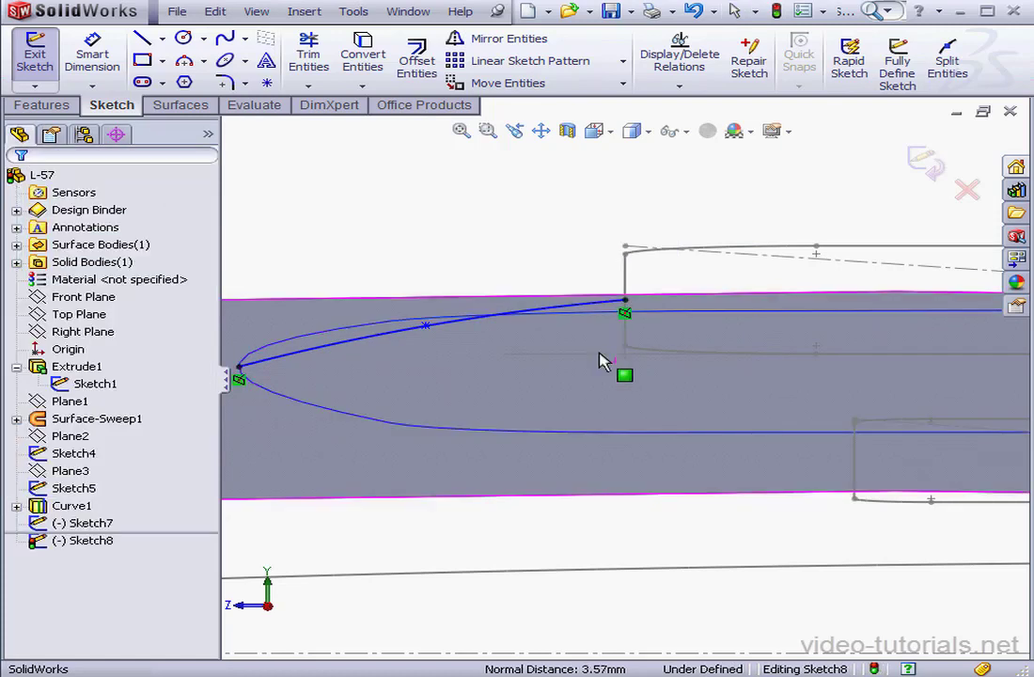
# Move the spline's middle point to about Y 10.02 mm, Z 25.45 mm and exit the sketch
pyautogui.moveTo(603, 358); pyautogui.dragTo(593, 337, button='middle')
pyautogui.click(426, 328)
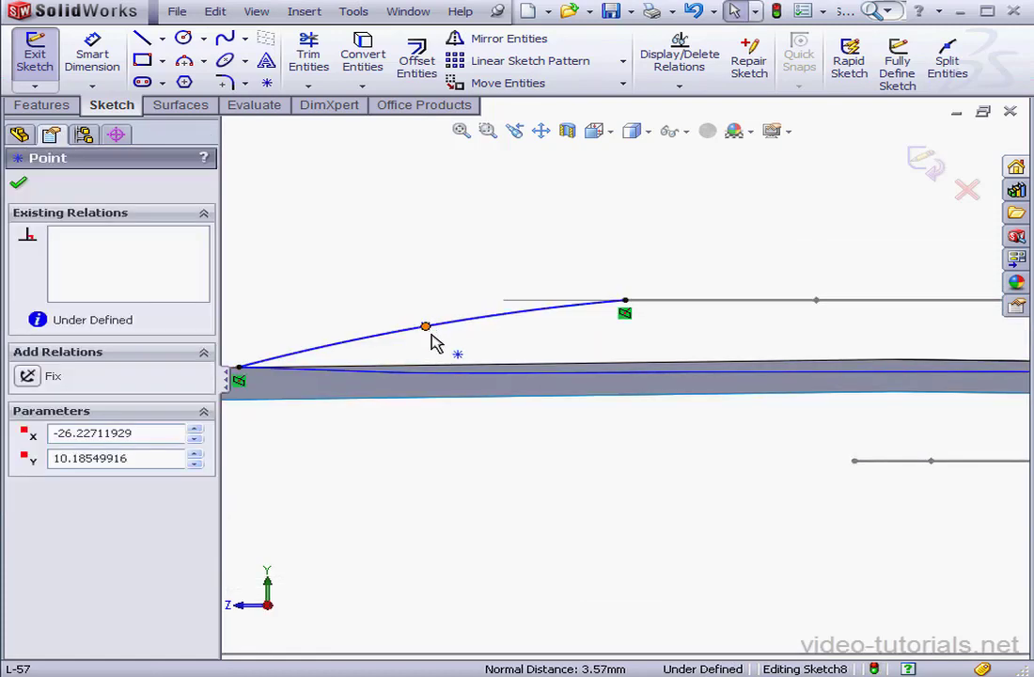
pyautogui.moveTo(430, 344); pyautogui.dragTo(455, 333)
pyautogui.click(19, 186)
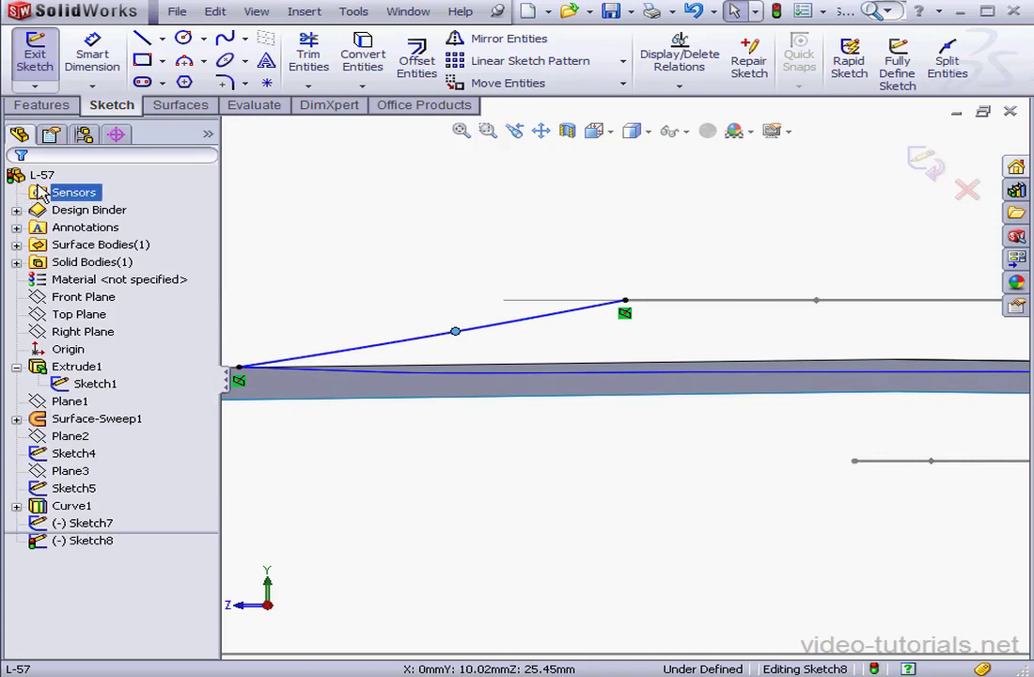
pyautogui.click(926, 167)
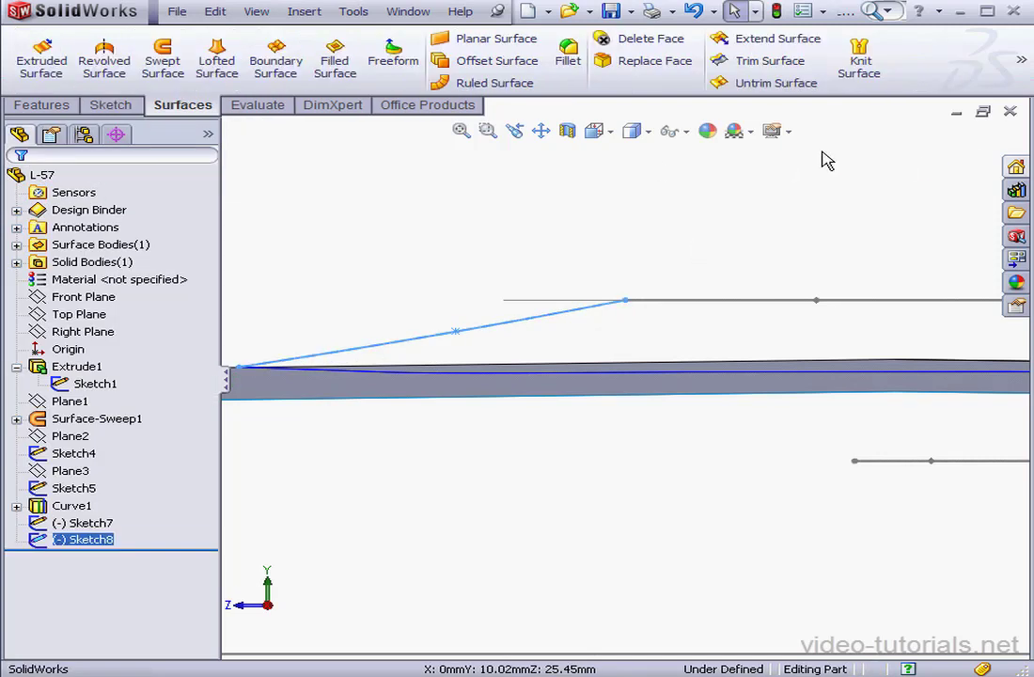
# Start a lofted surface in isometric view with Sketch5 and the projected Curve1 as profiles, picked near matching corners
pyautogui.click(598, 132)
pyautogui.click(655, 156)
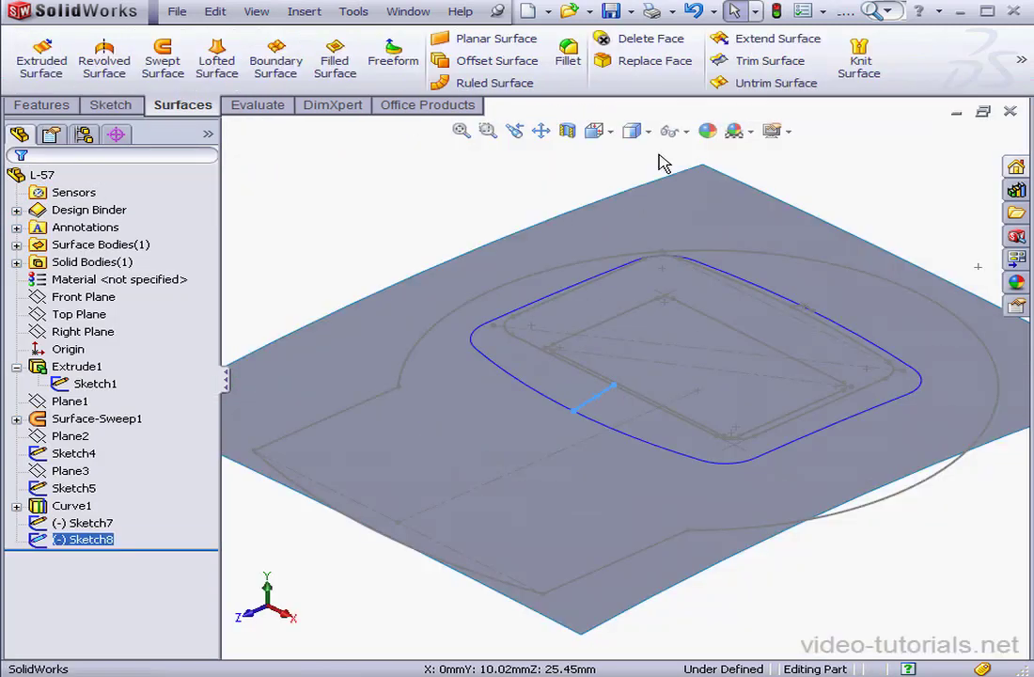
pyautogui.scroll(-5, 658, 312)
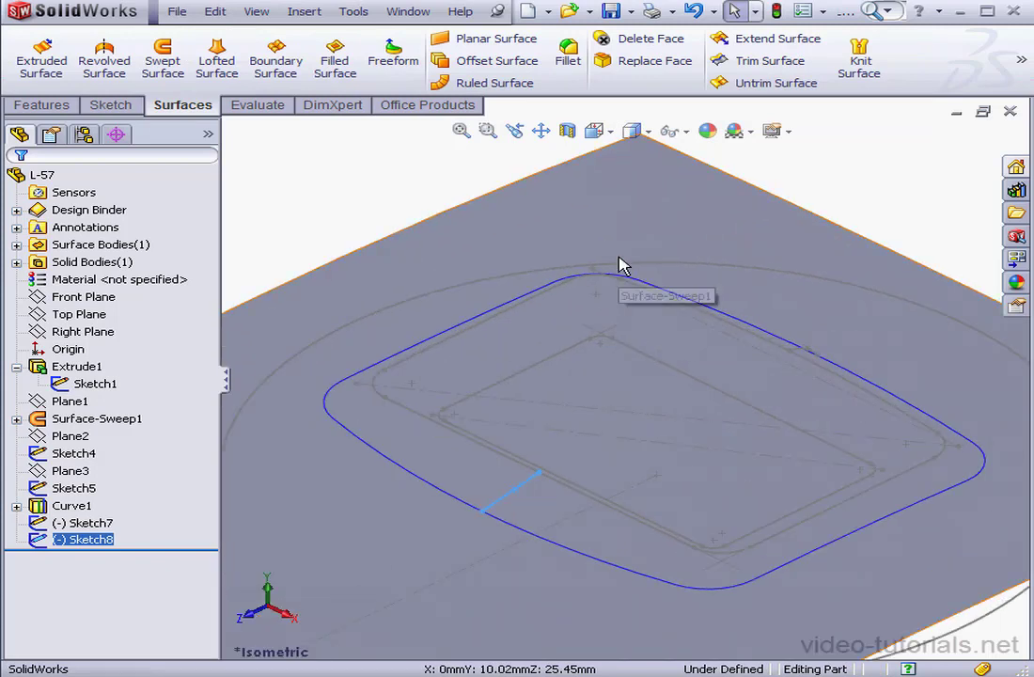
pyautogui.click(365, 208)
pyautogui.click(215, 58)
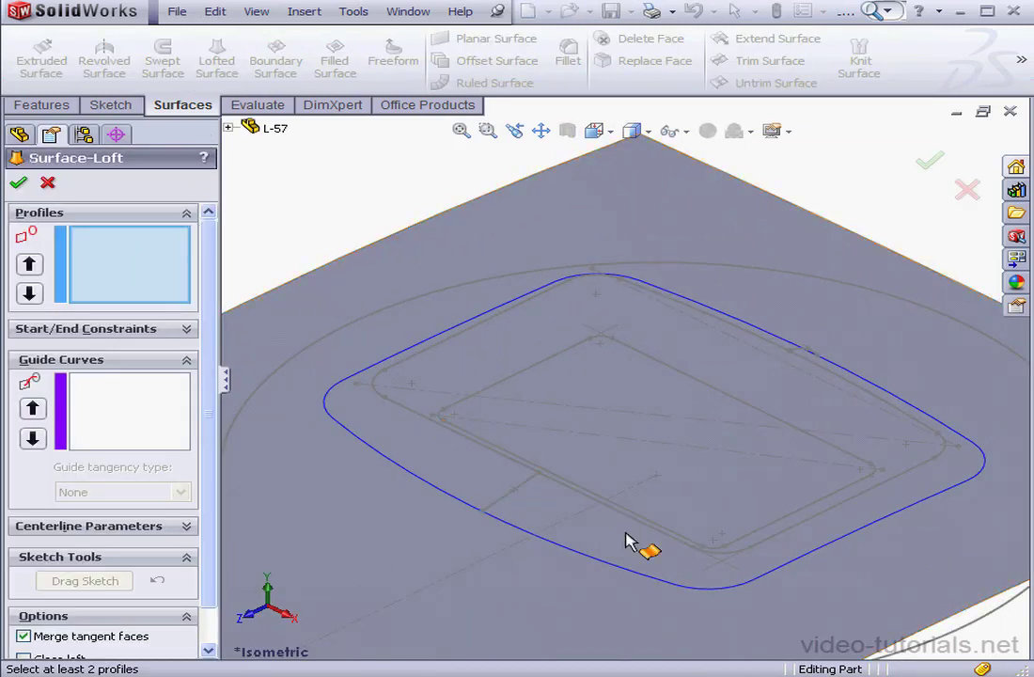
pyautogui.click(684, 553)
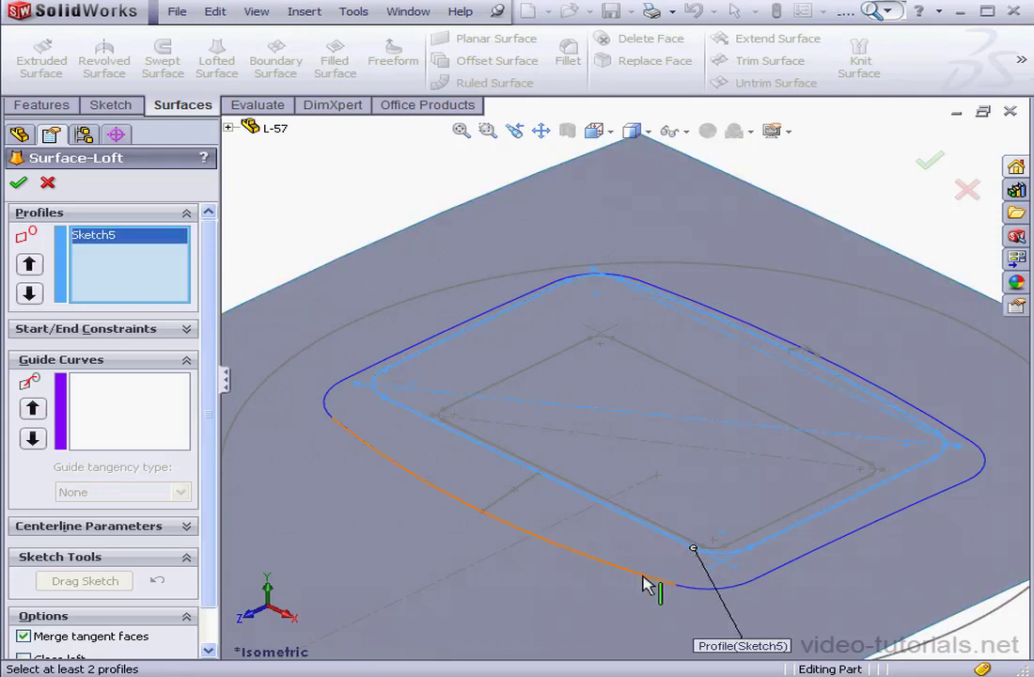
pyautogui.click(641, 570)
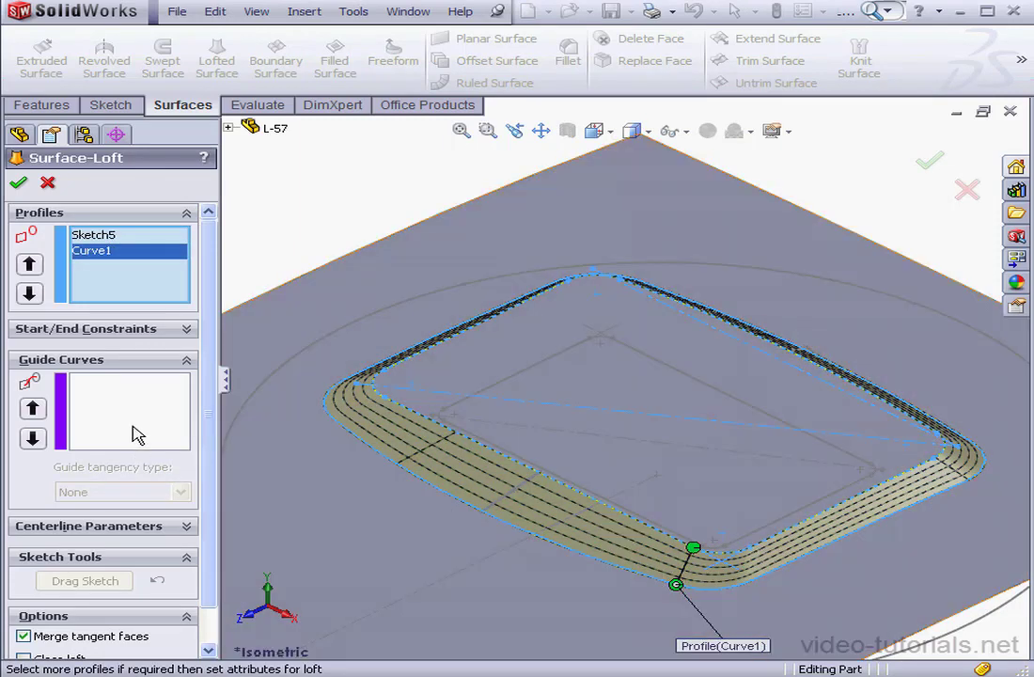
# Add the Sketch8 and Sketch7 splines as guide curves of the lofted surface
pyautogui.click(133, 435)
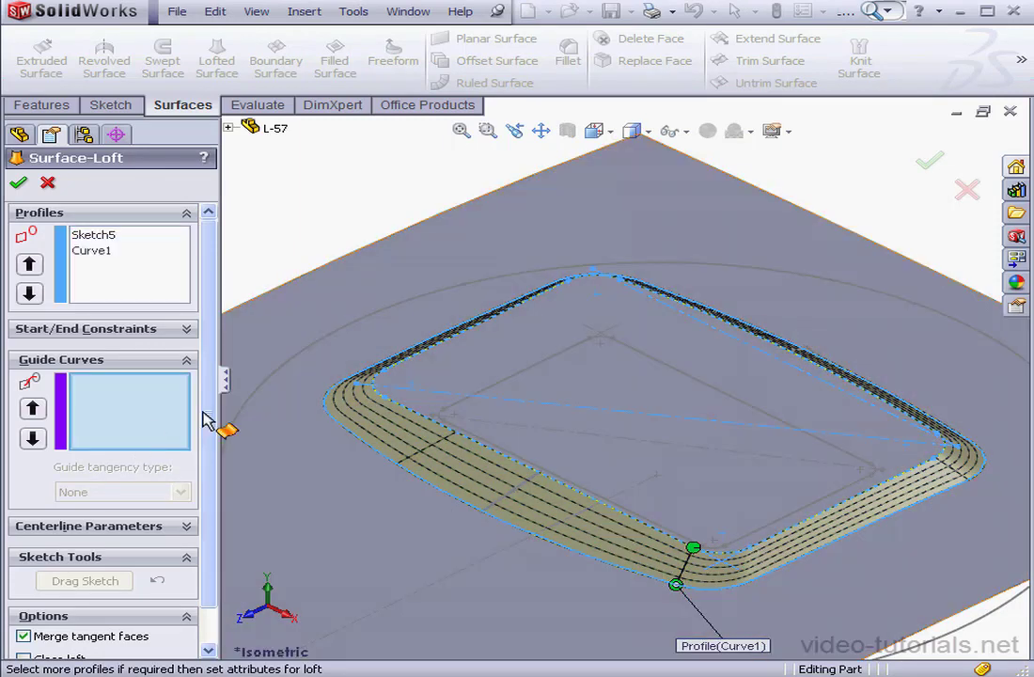
pyautogui.click(508, 503)
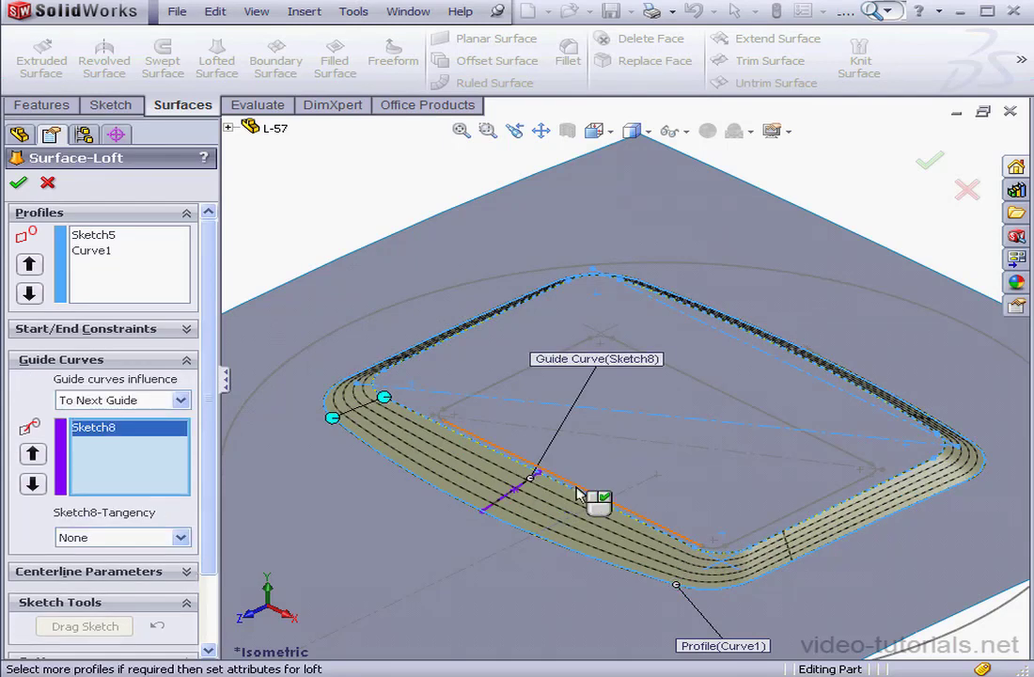
pyautogui.click(795, 350)
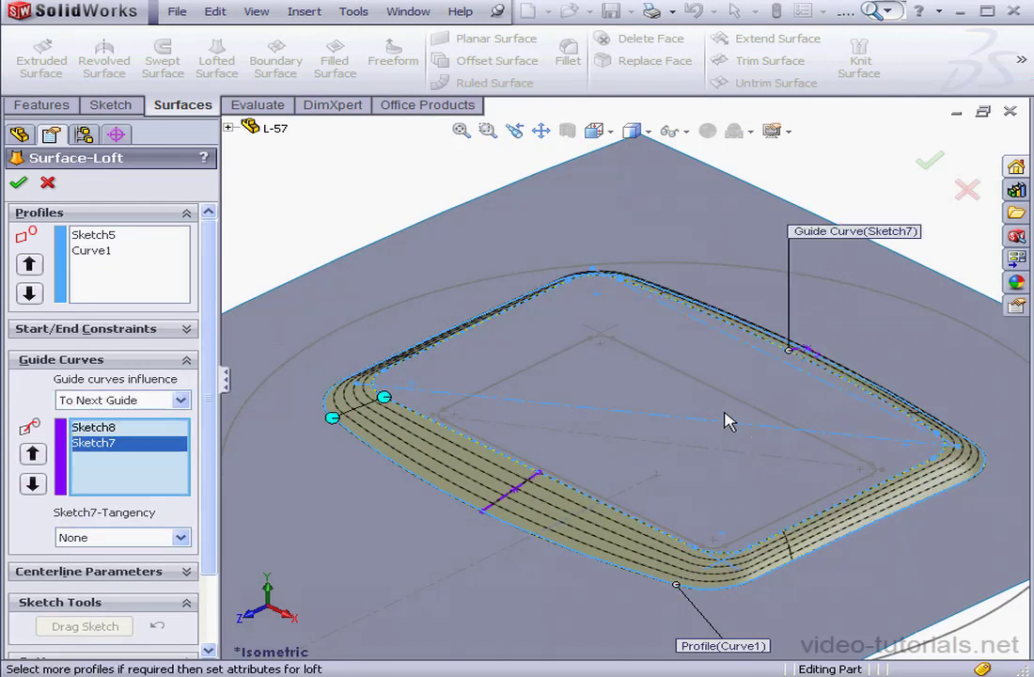
# Show all connectors on the loft preview to check the profile alignment, and create the lofted surface
pyautogui.rightClick(314, 232)
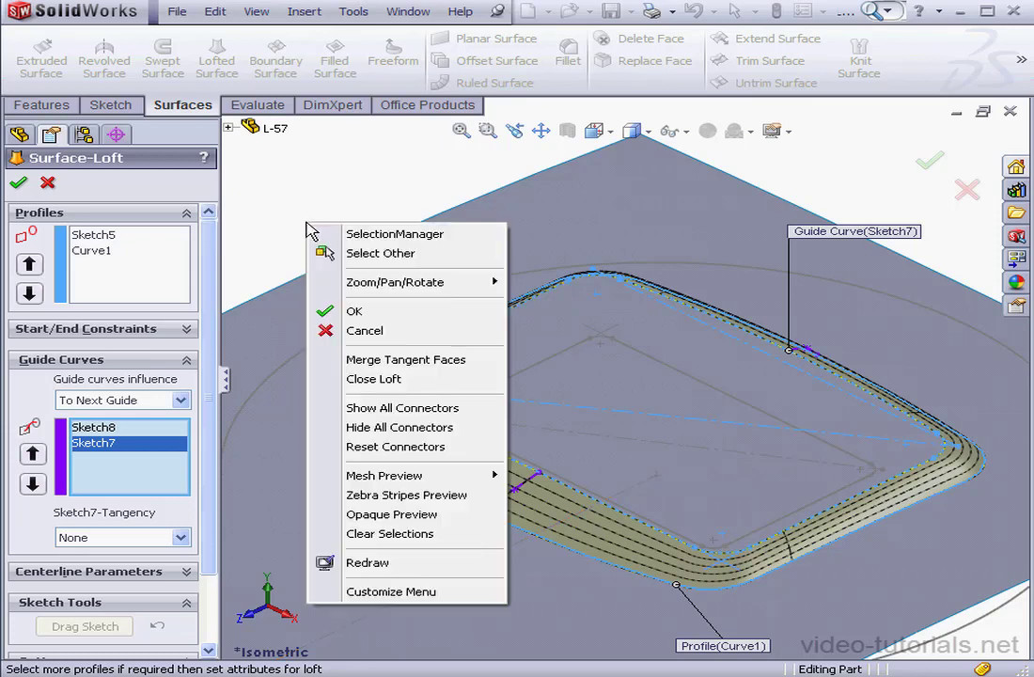
pyautogui.click(422, 408)
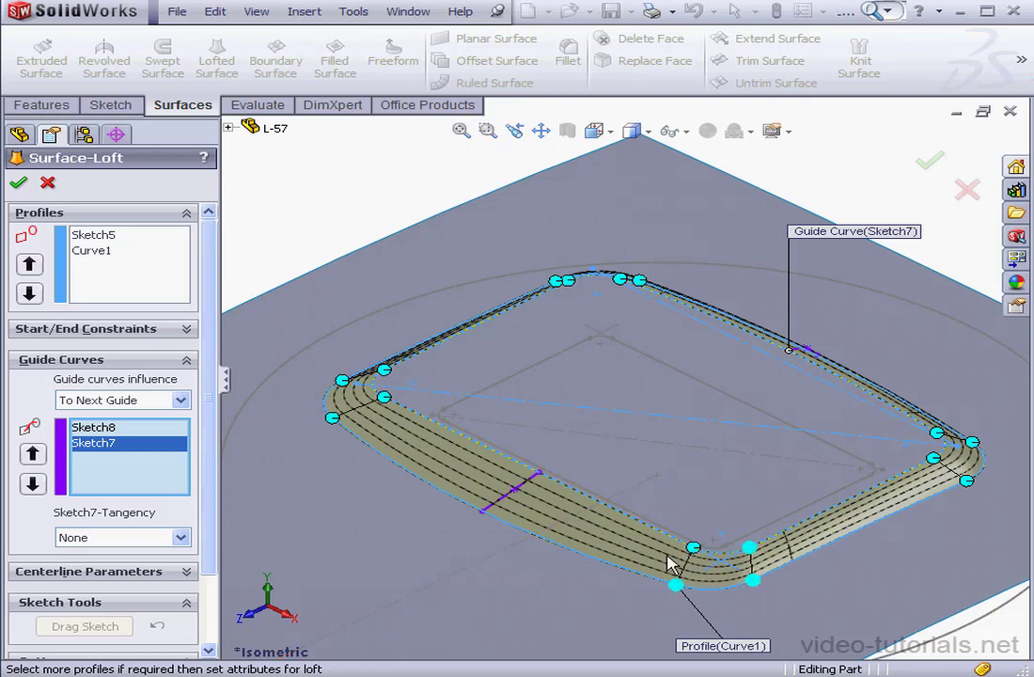
pyautogui.scroll(-2, 592, 521)
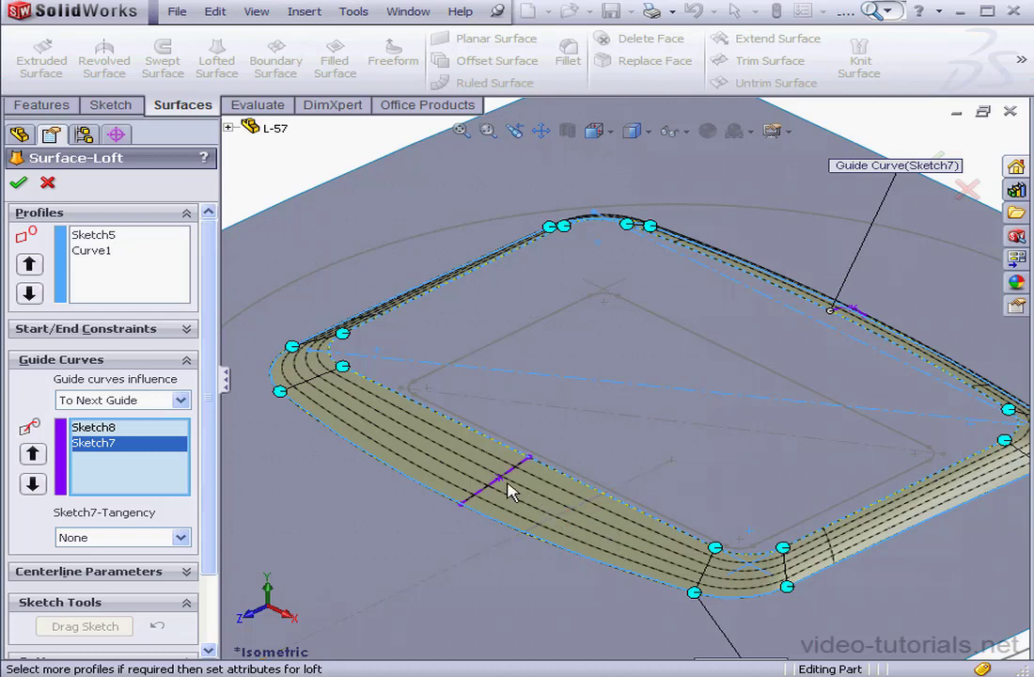
pyautogui.click(18, 182)
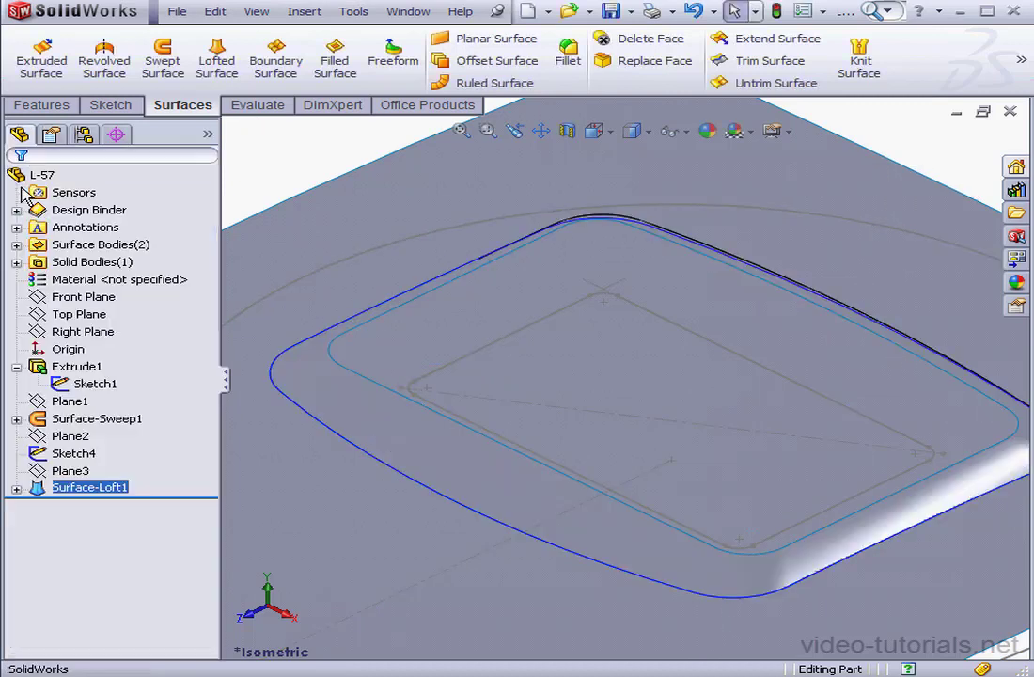
# Set up a Mutual surface trim between Surface-Sweep1 and Surface-Loft1
pyautogui.click(268, 184)
pyautogui.click(764, 62)
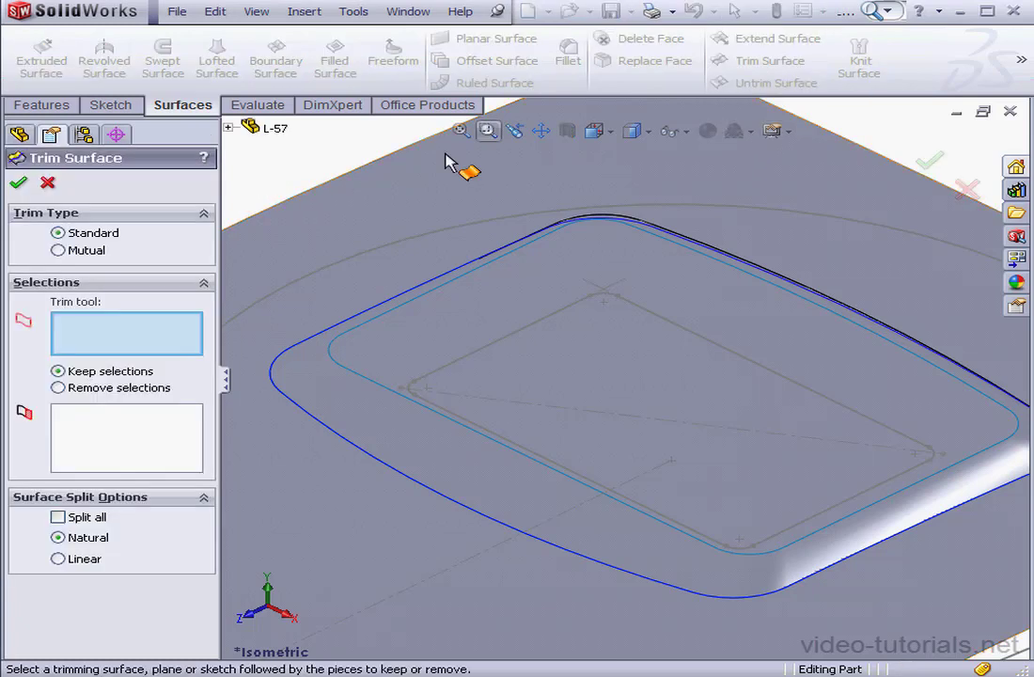
pyautogui.click(59, 250)
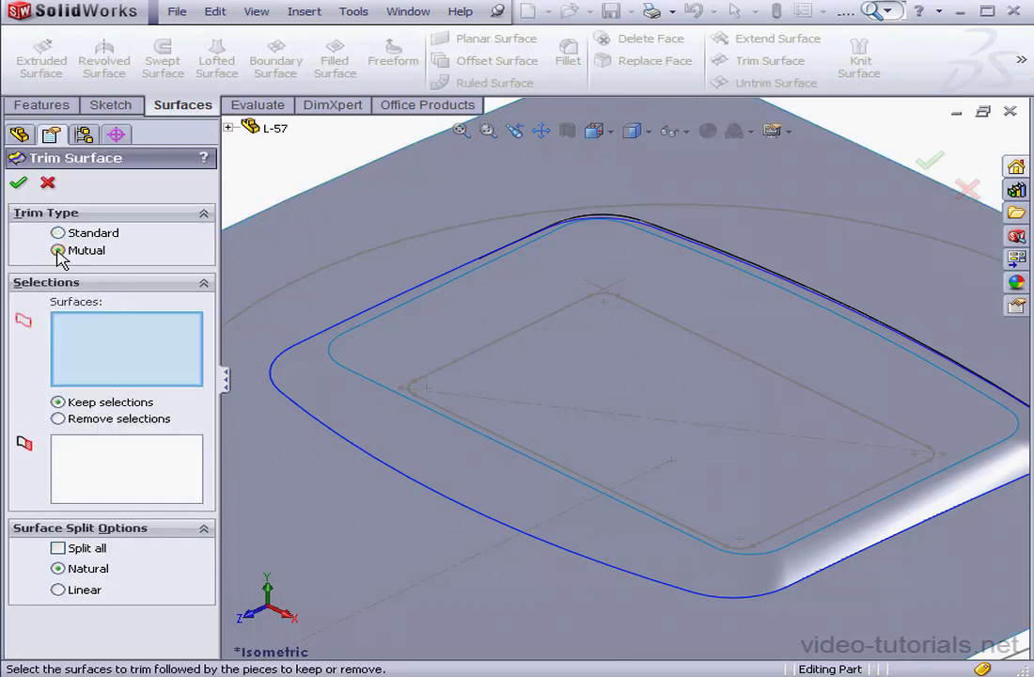
pyautogui.click(320, 247)
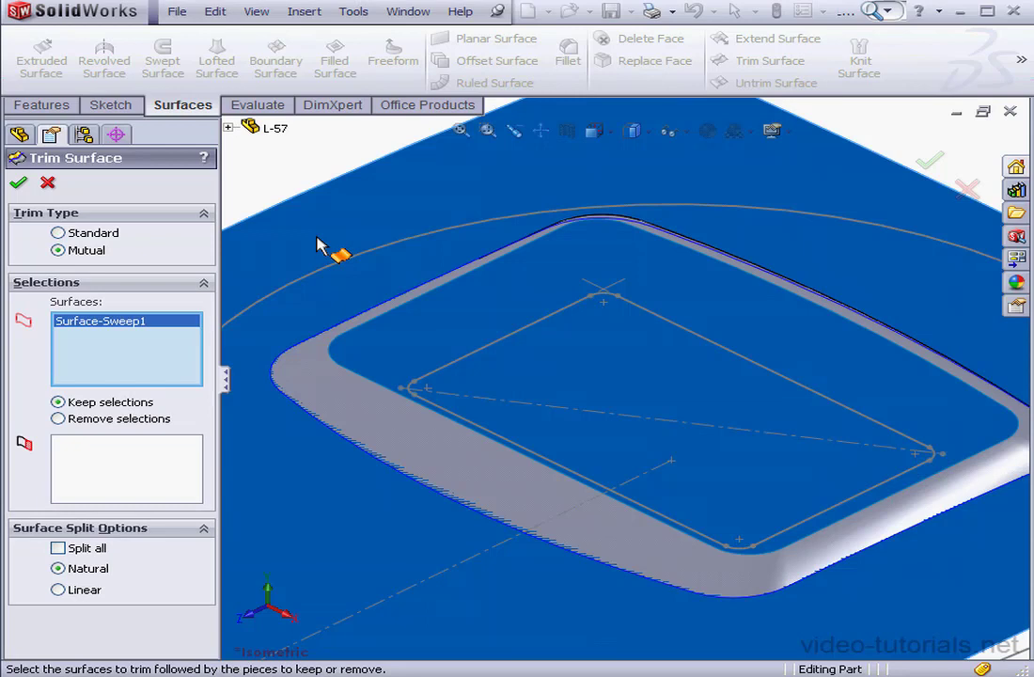
pyautogui.click(344, 407)
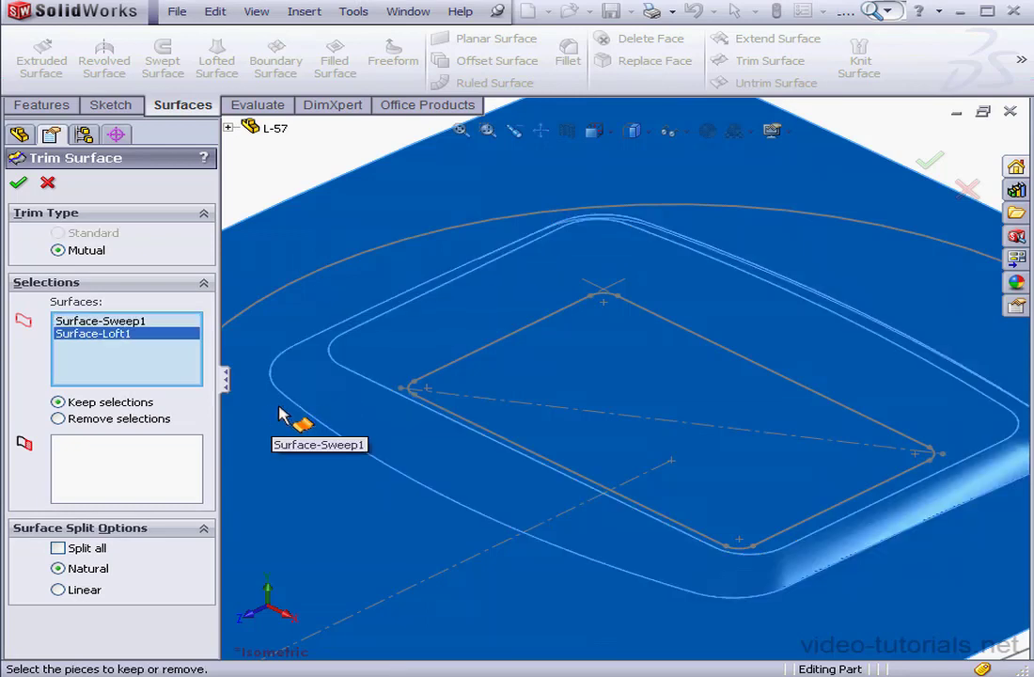
# Keep the swept surface's outer region and the lofted surface as the pieces, and complete the mutual trim
pyautogui.click(113, 476)
pyautogui.click(280, 463)
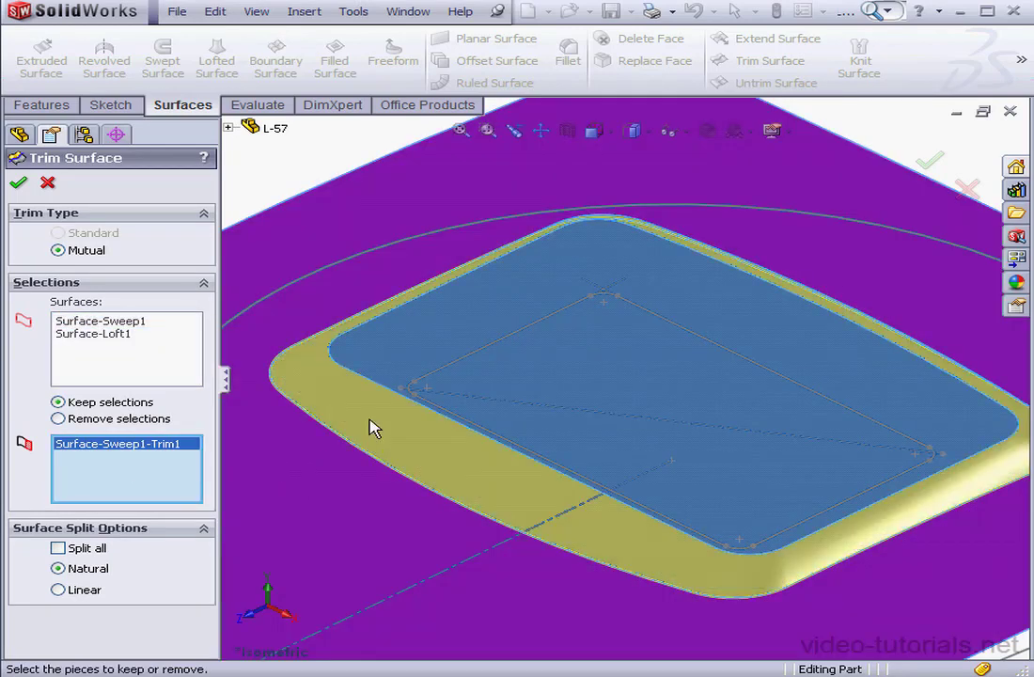
pyautogui.click(320, 367)
pyautogui.click(18, 184)
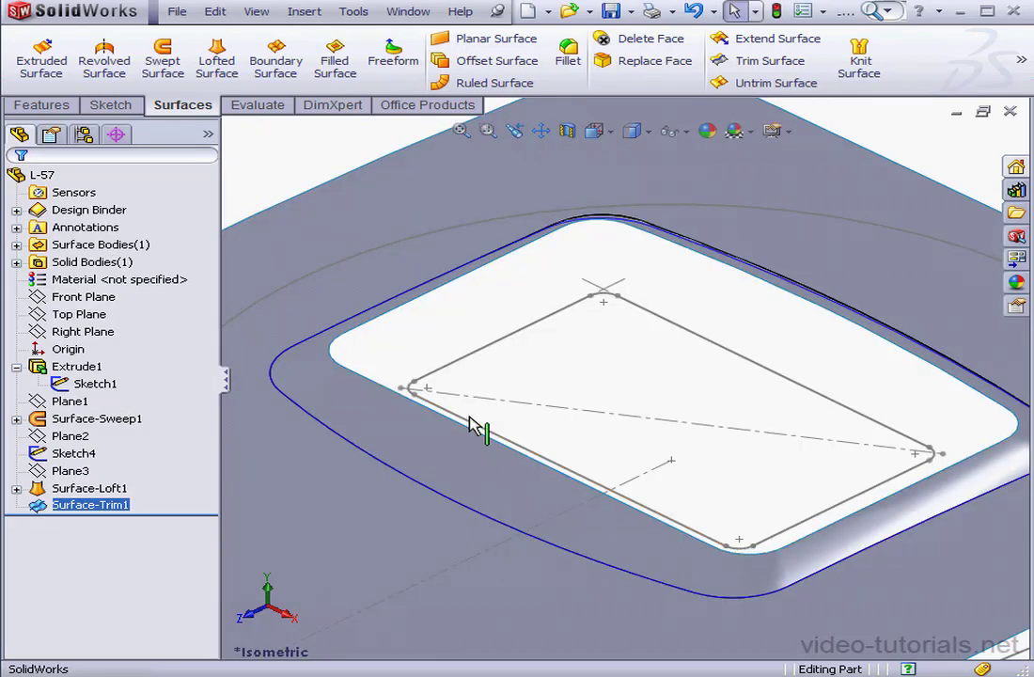
pyautogui.click(391, 285)
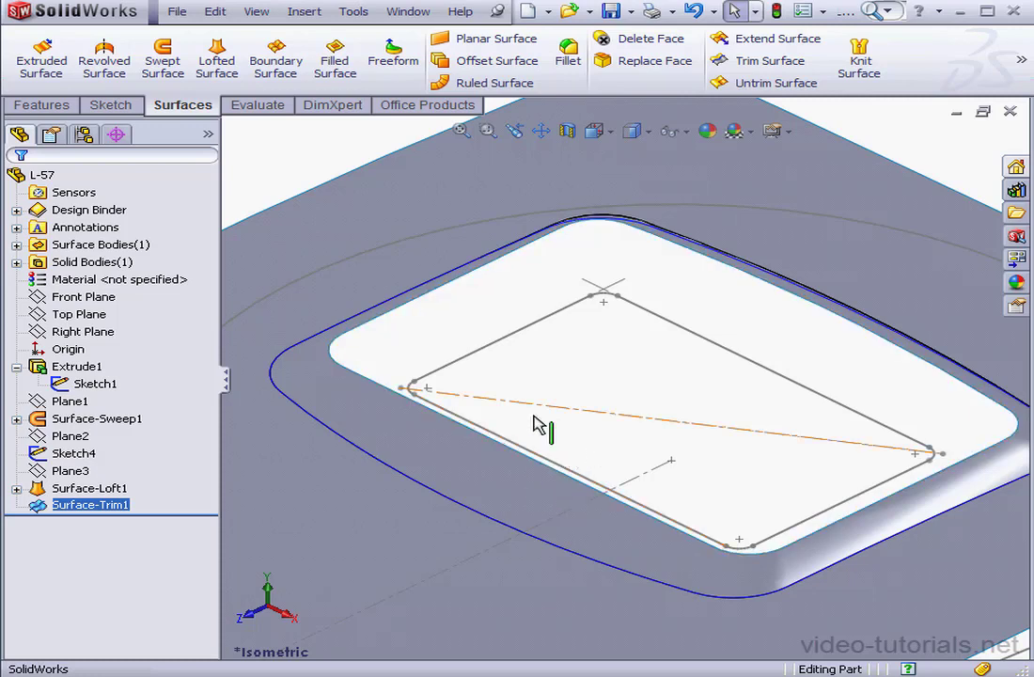
pyautogui.click(215, 64)
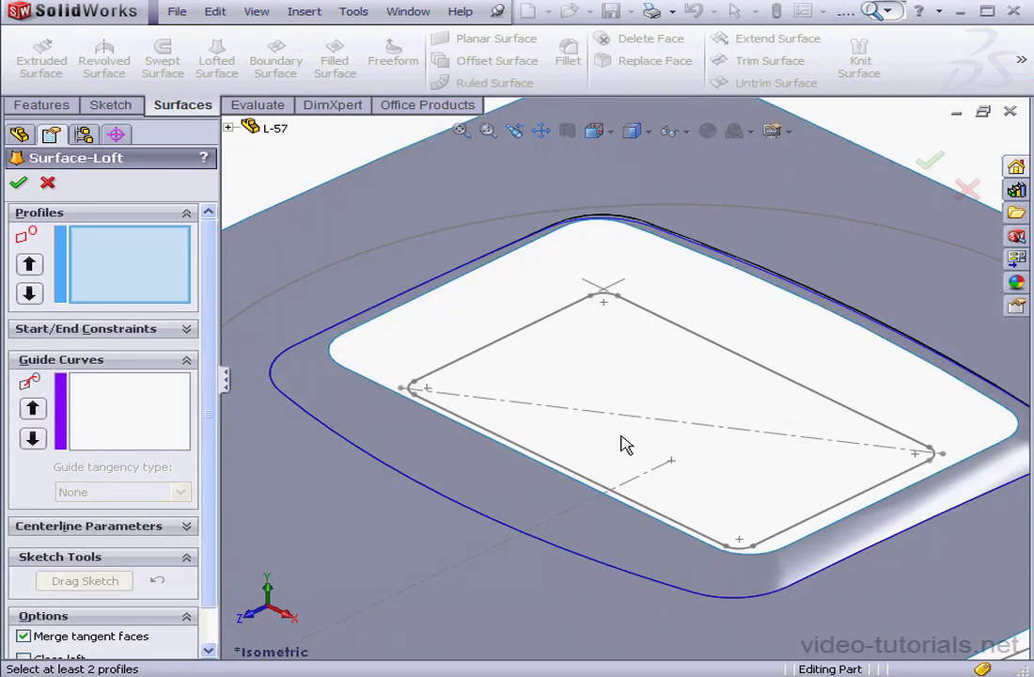
pyautogui.click(726, 547)
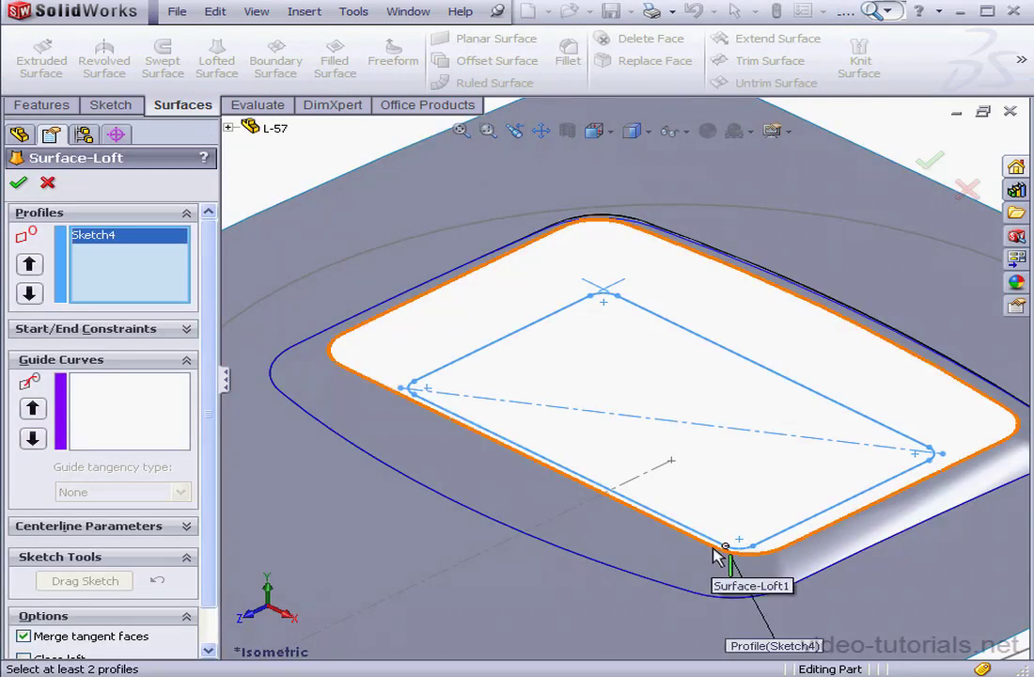
pyautogui.click(716, 551)
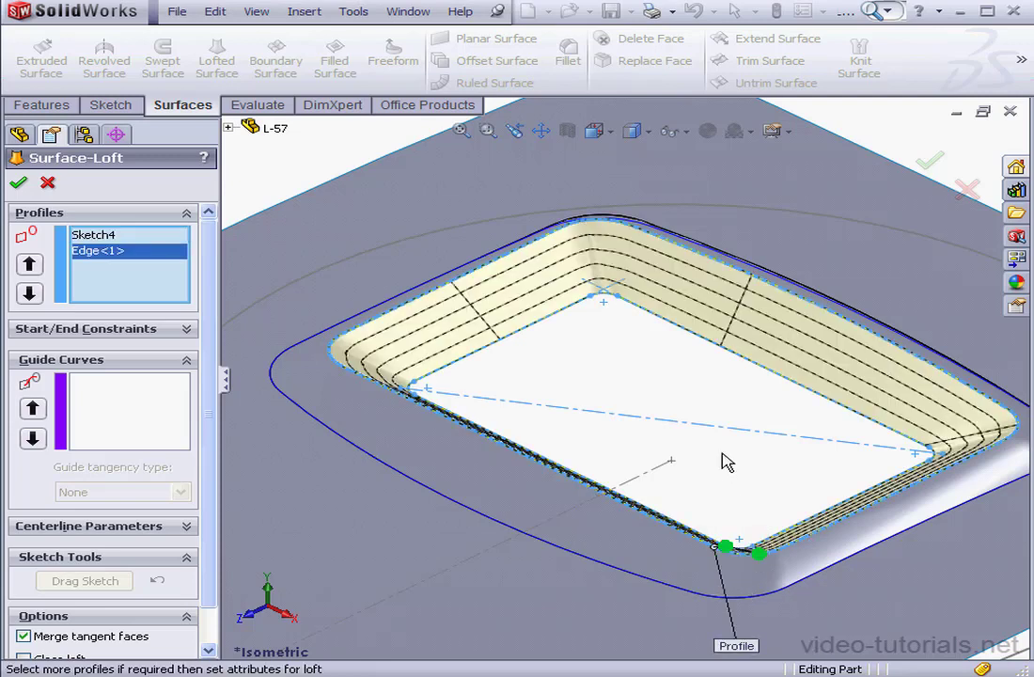
pyautogui.rightClick(618, 342)
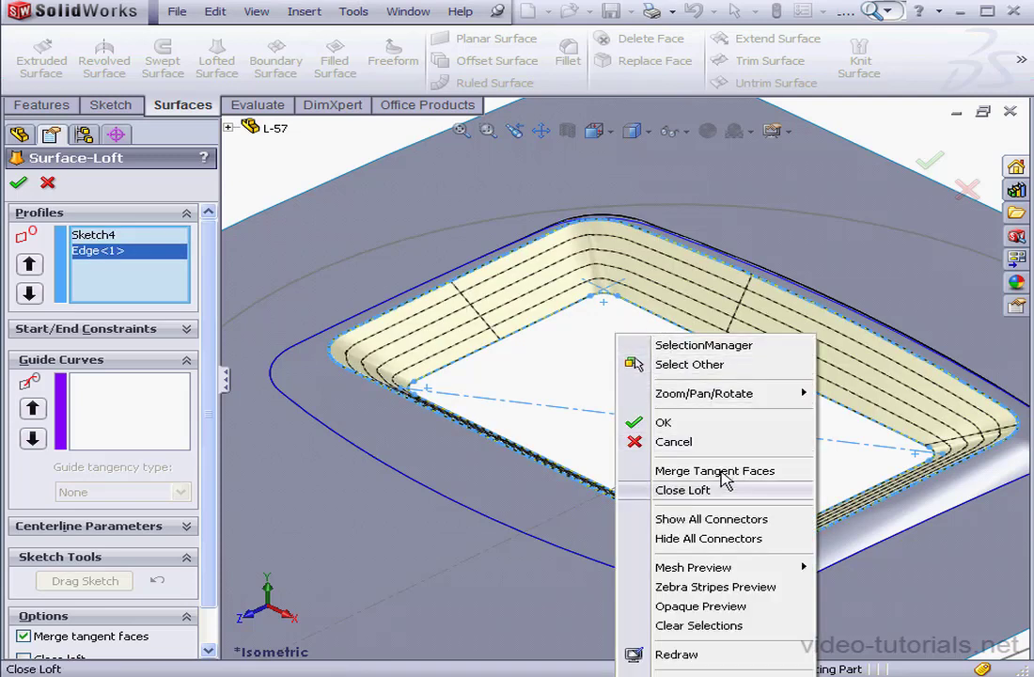
pyautogui.click(736, 523)
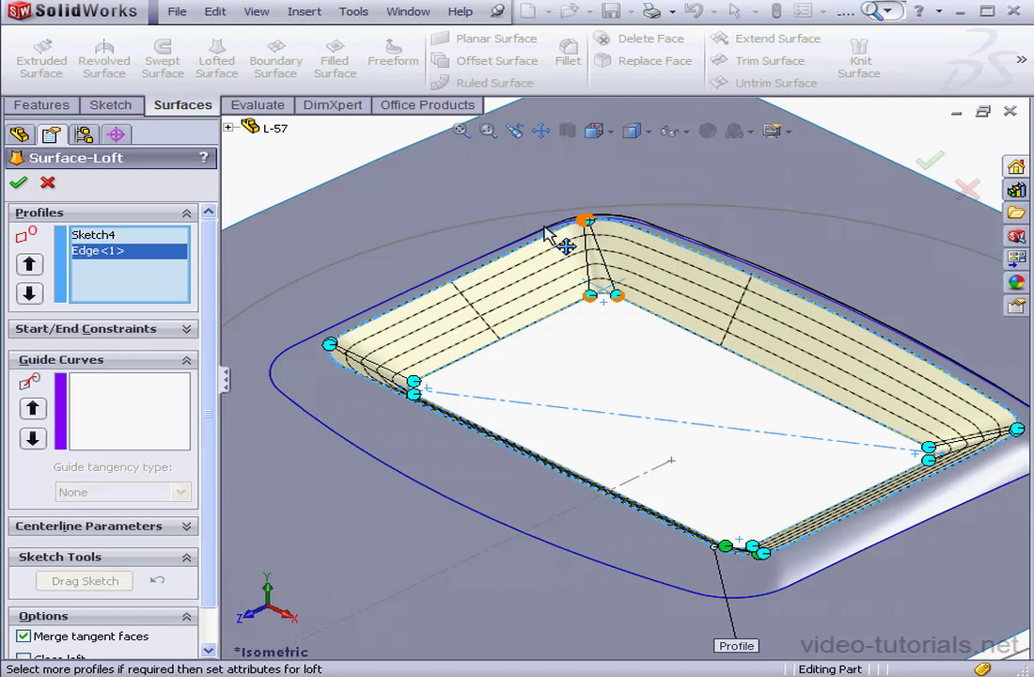
pyautogui.moveTo(592, 221); pyautogui.dragTo(566, 224)
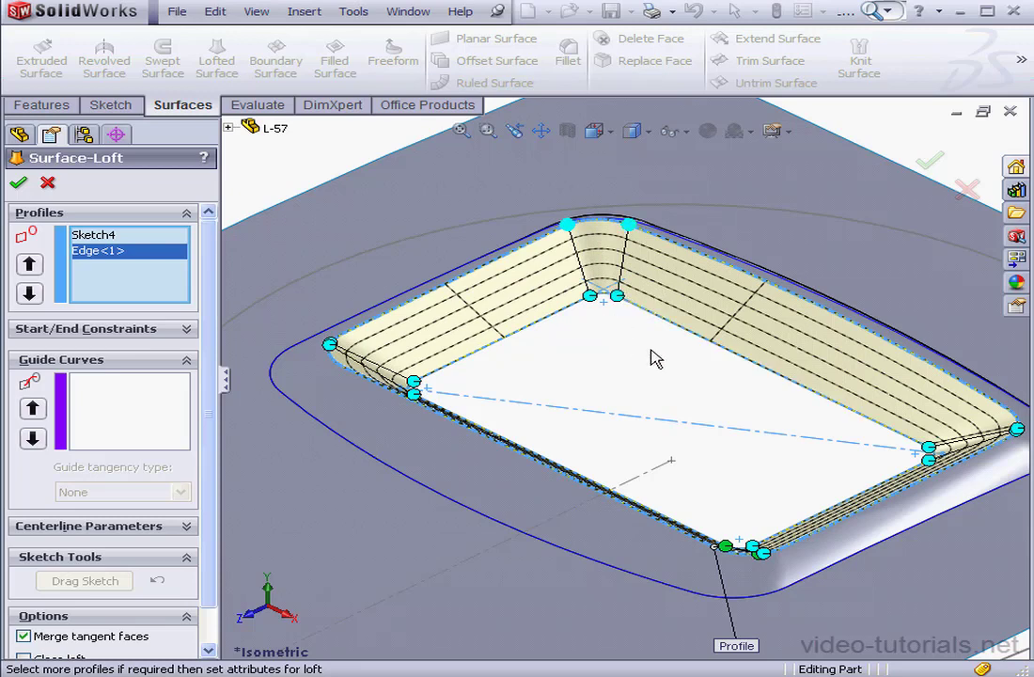
pyautogui.click(47, 184)
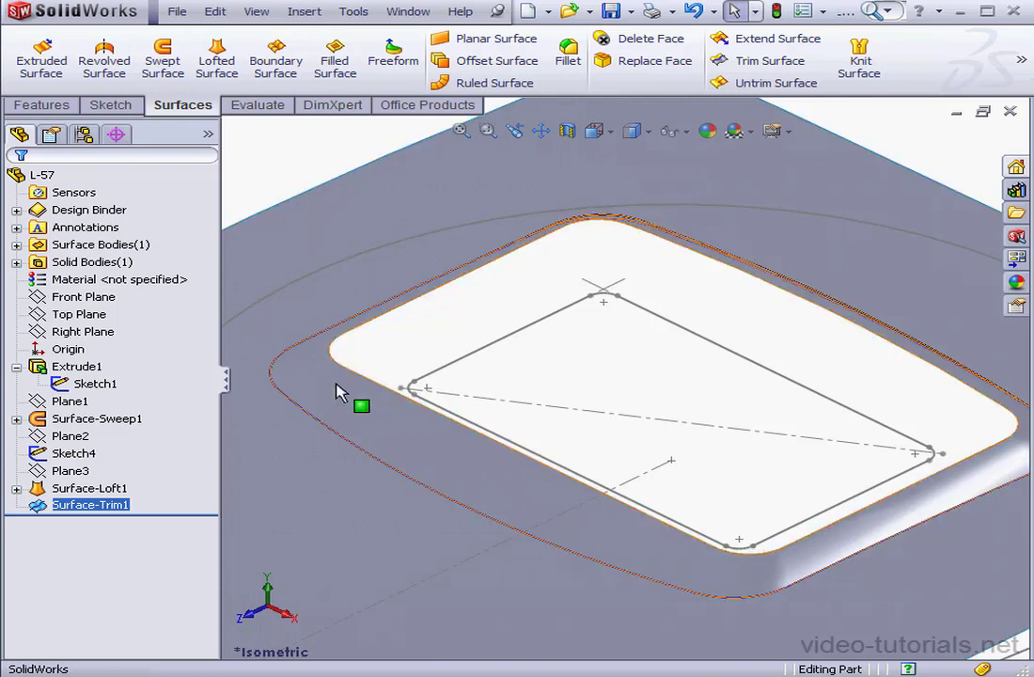
# Make Sketch5 under Surface-Loft1 visible so it can serve as a loft profile
pyautogui.click(16, 489)
pyautogui.click(106, 541)
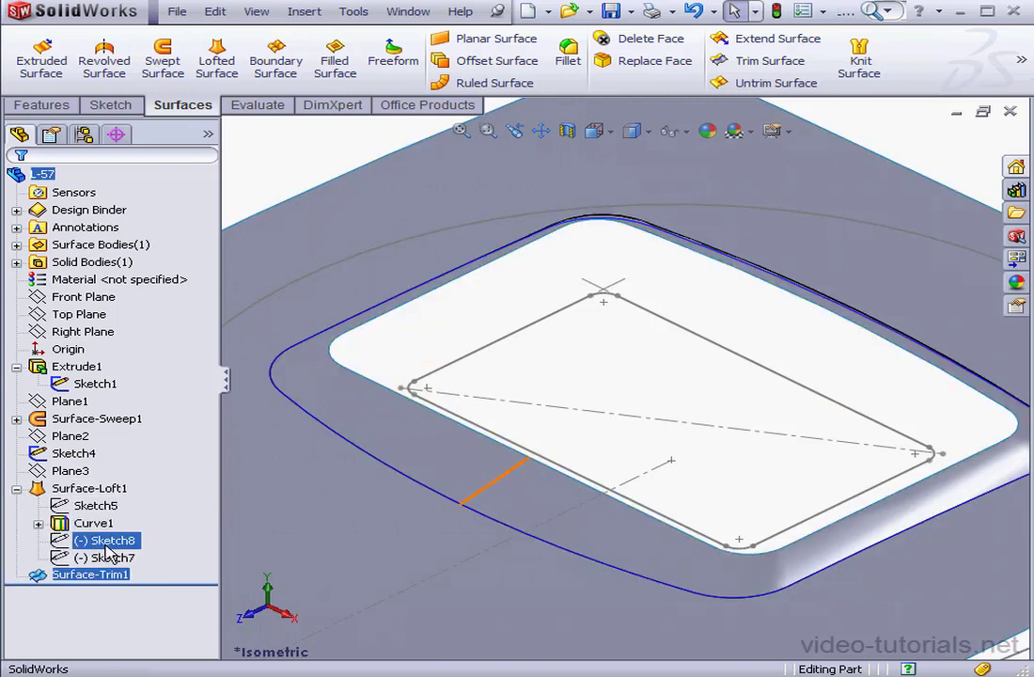
pyautogui.click(109, 558)
pyautogui.click(95, 505)
pyautogui.rightClick(94, 505)
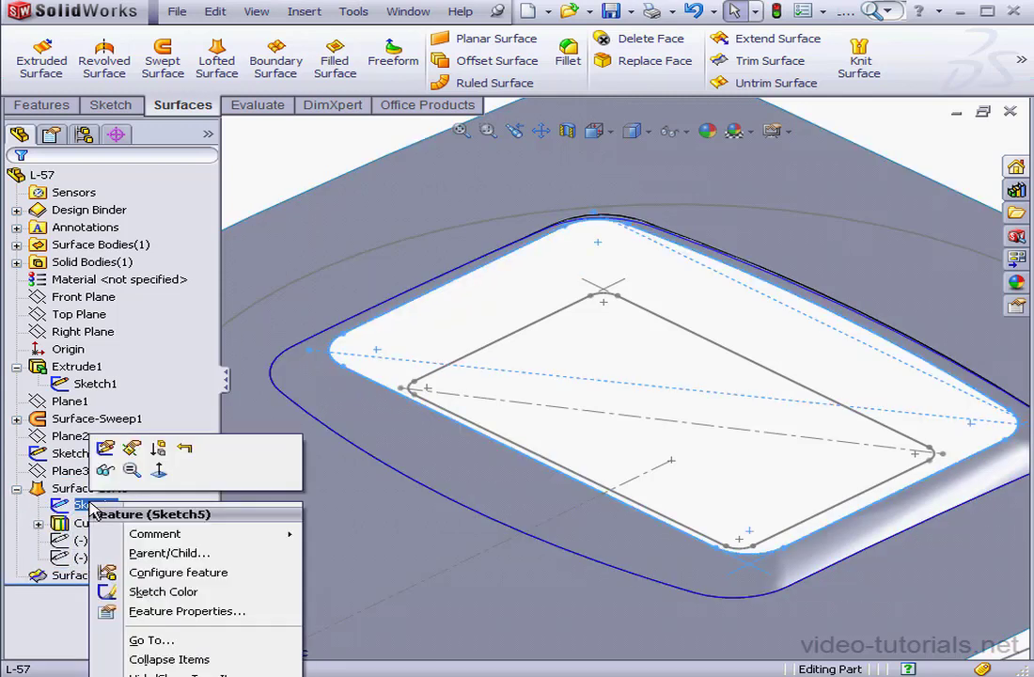
pyautogui.click(123, 474)
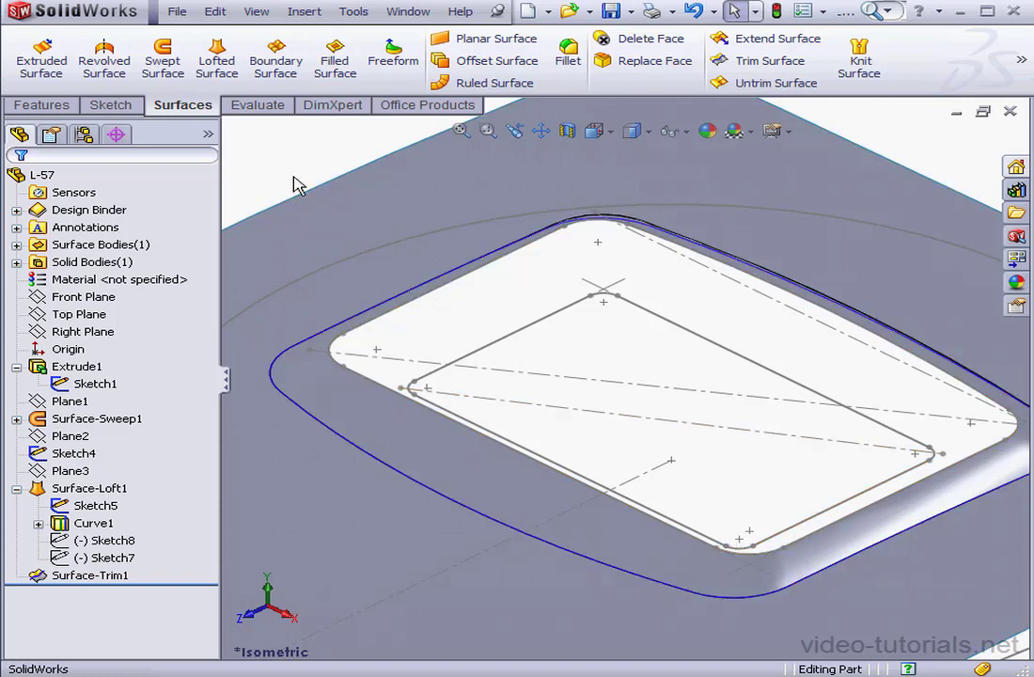
# Create a lofted surface between the Sketch4 and Sketch5 profiles, with all connectors shown to check their alignment
pyautogui.click(220, 64)
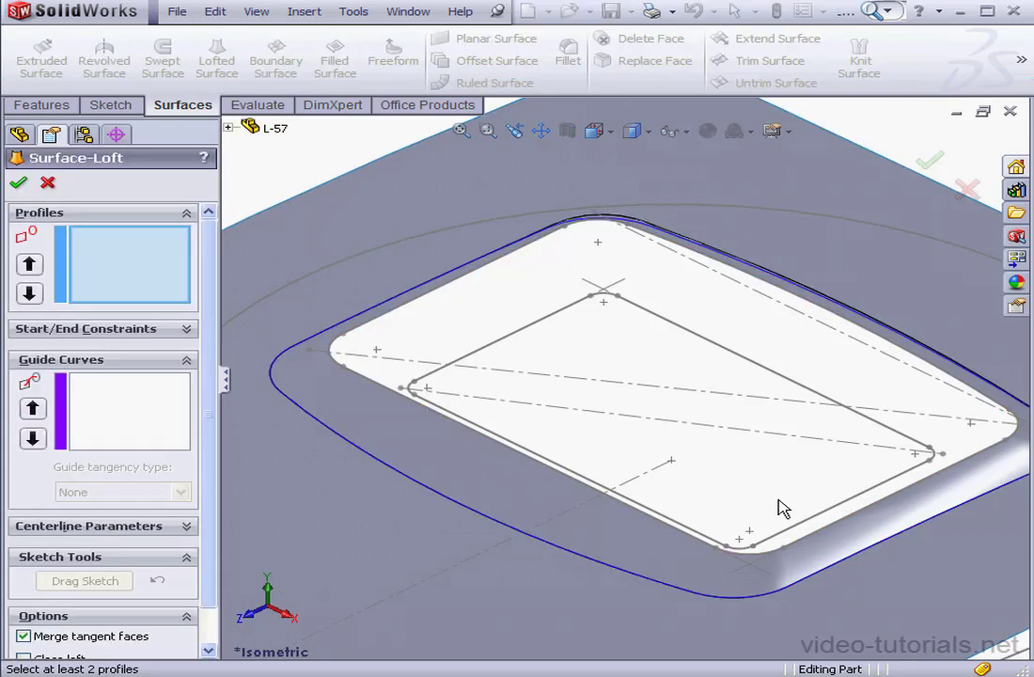
pyautogui.click(719, 549)
pyautogui.click(718, 551)
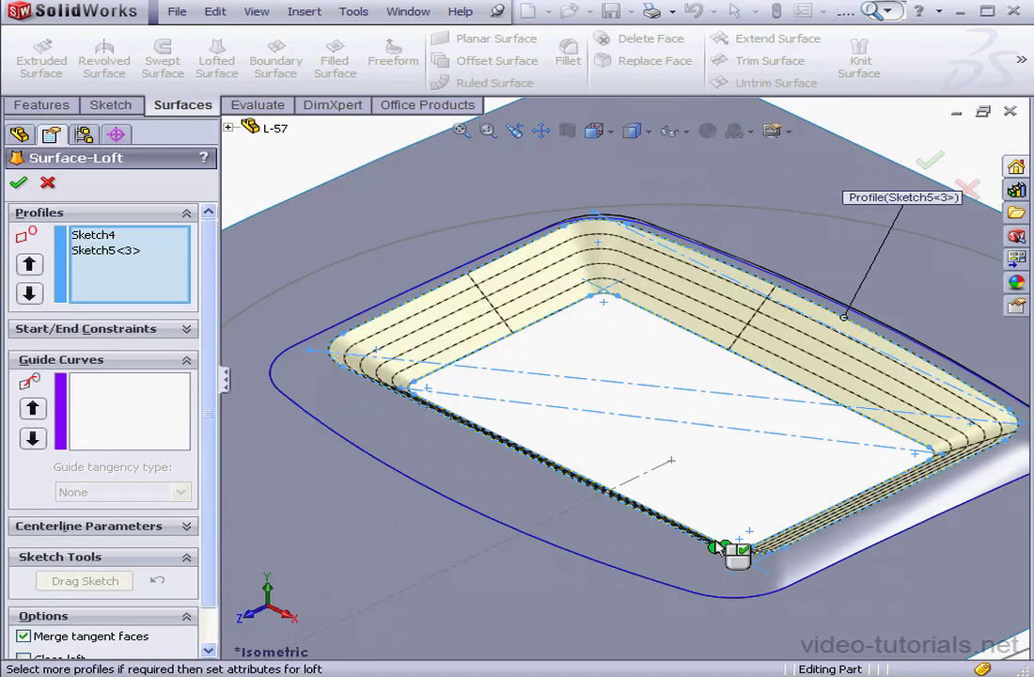
pyautogui.rightClick(629, 356)
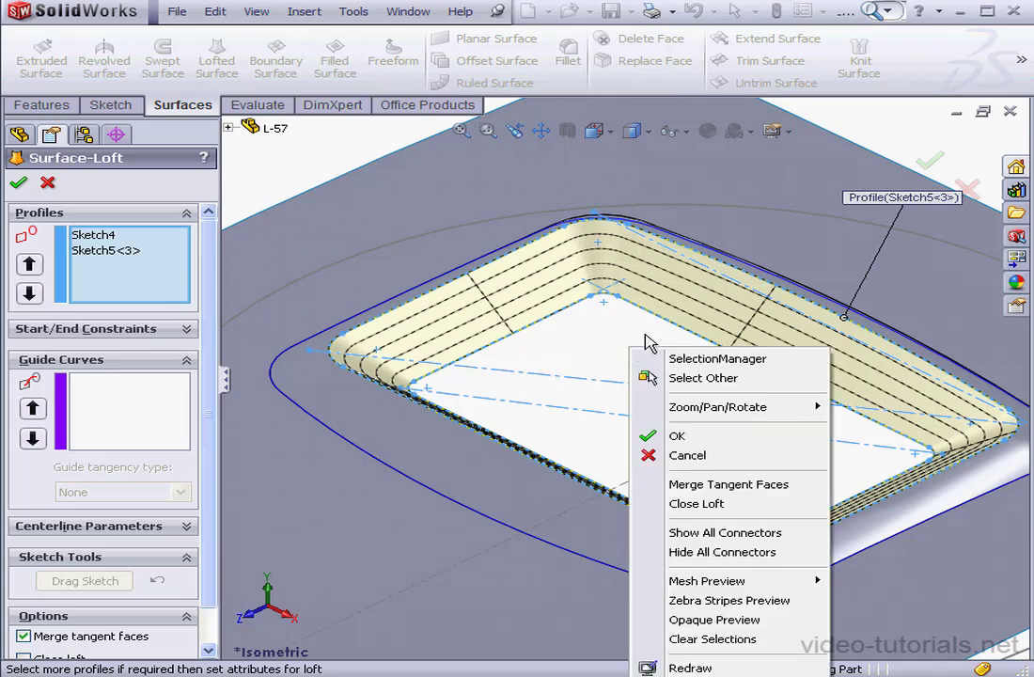
pyautogui.click(743, 532)
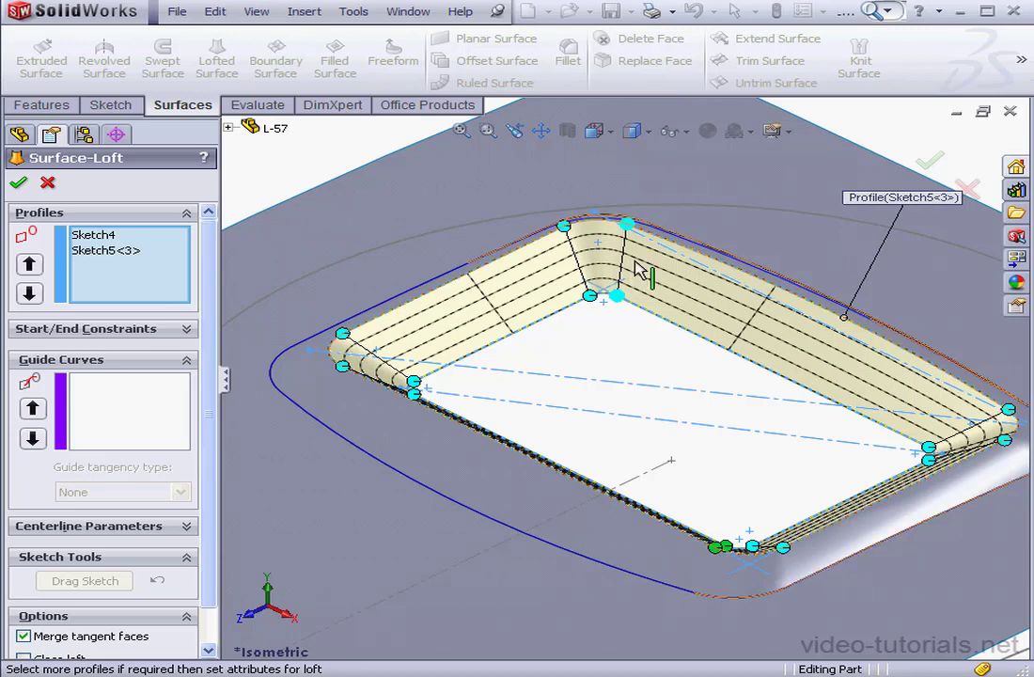
pyautogui.click(18, 182)
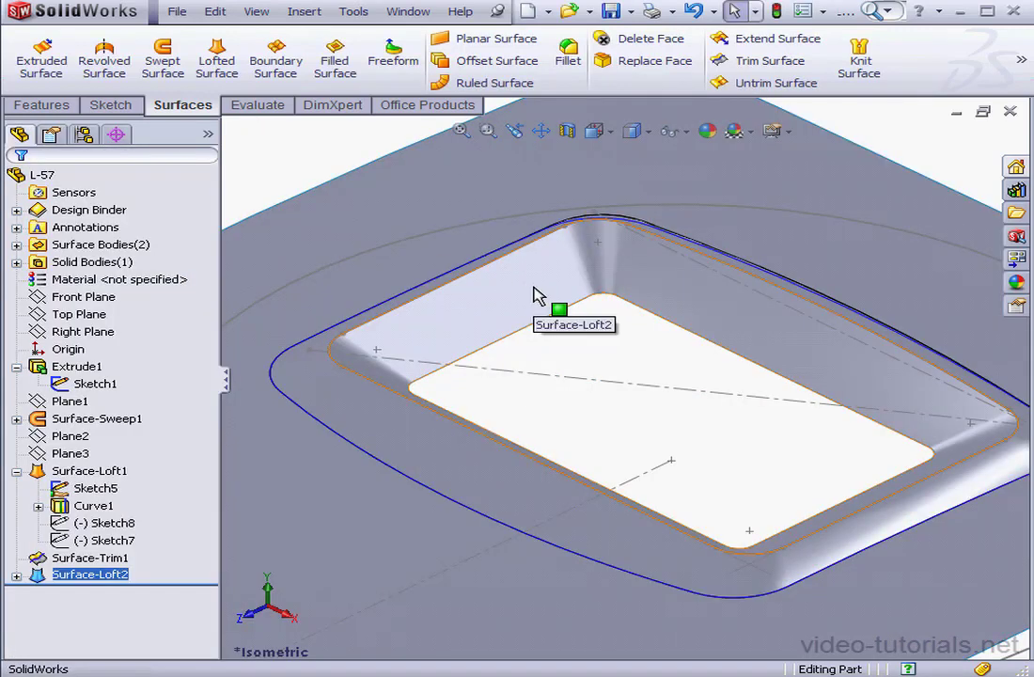
# Close the recess floor with a planar surface bounded by the inner edge of the new loft
pyautogui.click(497, 39)
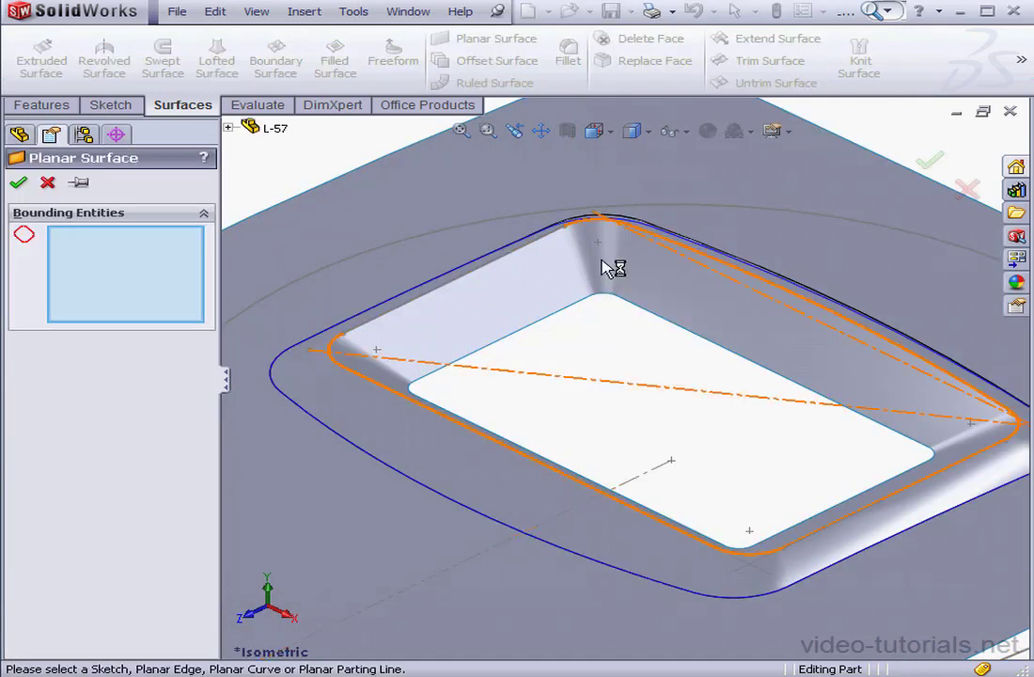
pyautogui.click(565, 317)
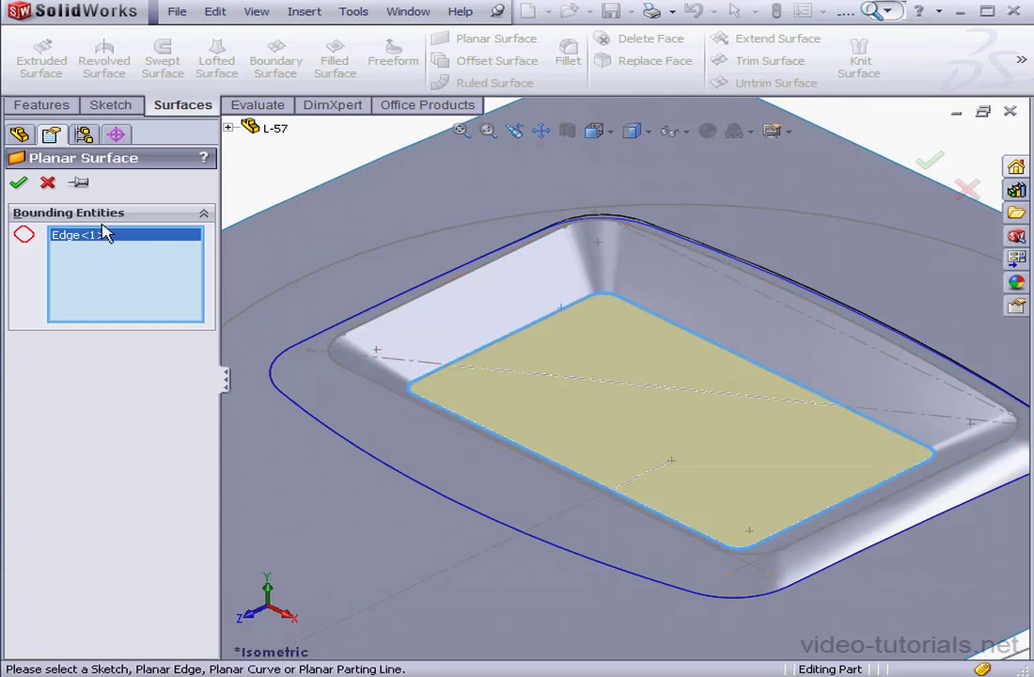
pyautogui.click(18, 182)
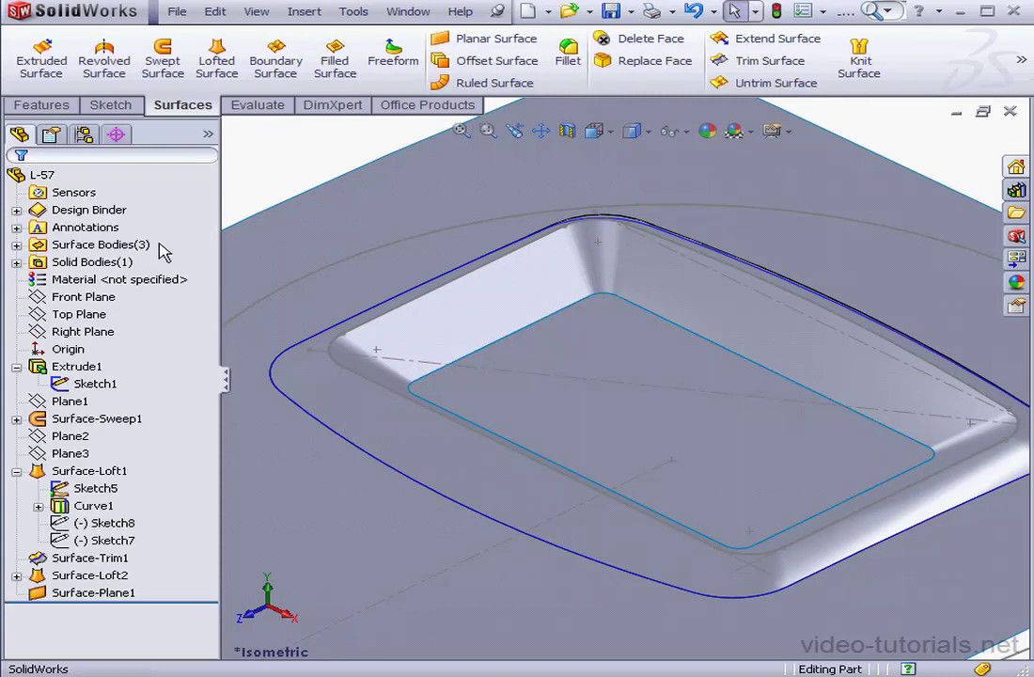
# Knit the surface bodies Surface-Trim1, Surface-Loft2 and Surface-Plane1 together
pyautogui.click(664, 410)
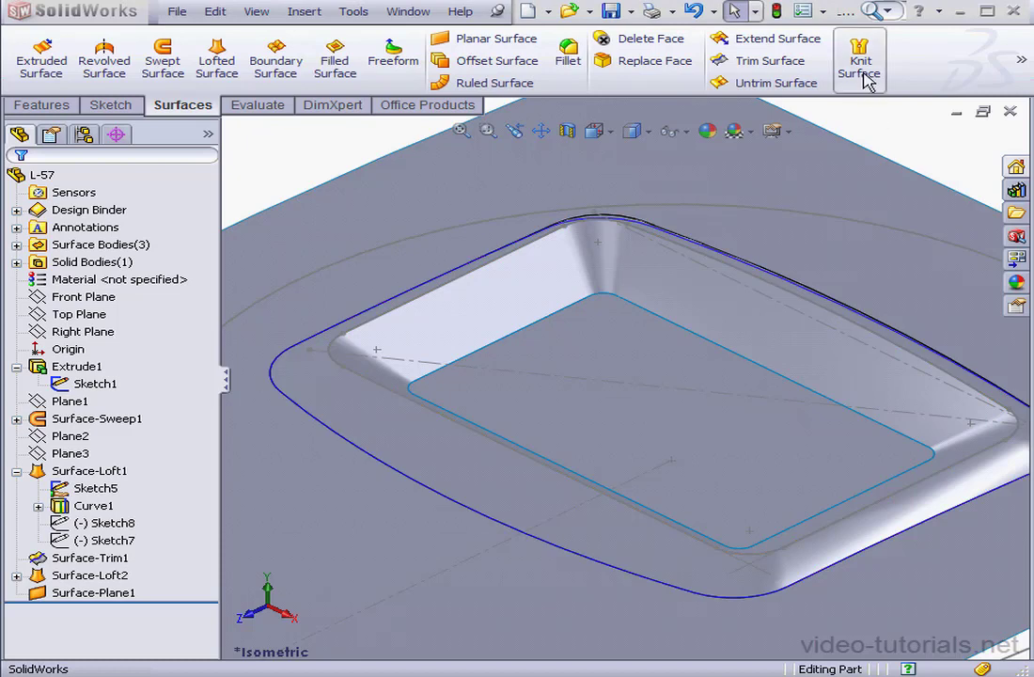
pyautogui.click(863, 77)
pyautogui.click(230, 127)
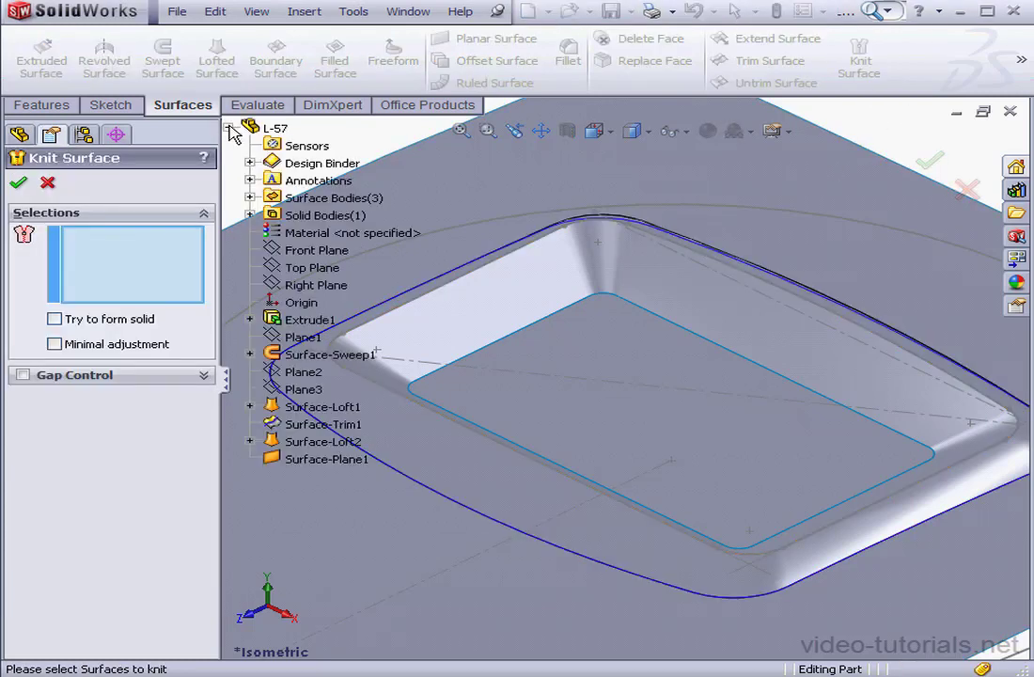
pyautogui.click(250, 198)
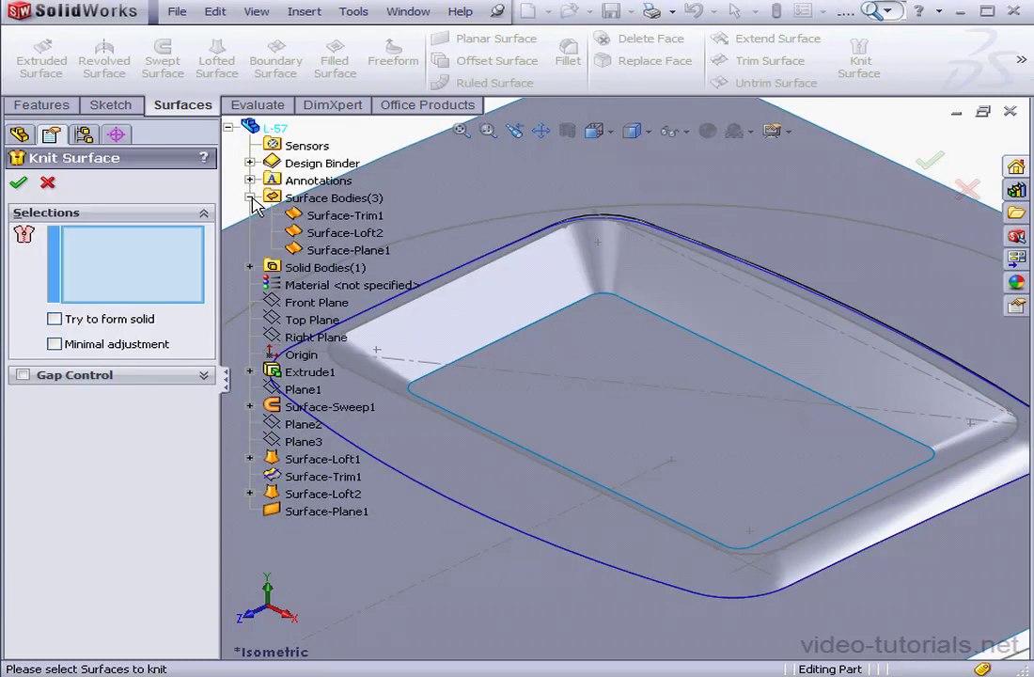
pyautogui.click(348, 217)
pyautogui.click(342, 233)
pyautogui.click(337, 250)
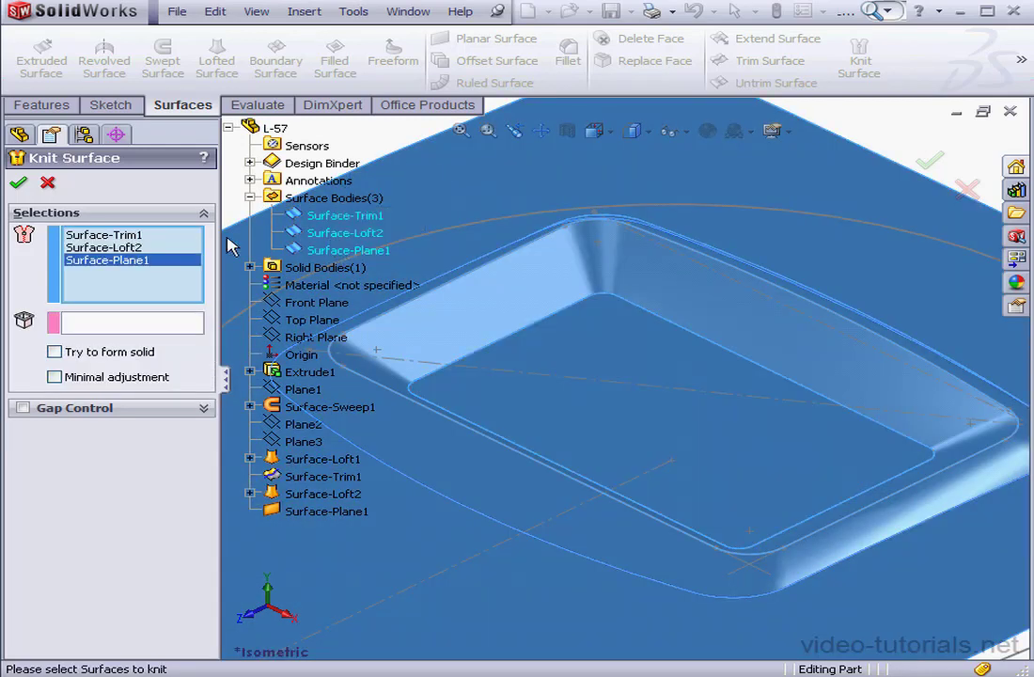
pyautogui.click(19, 185)
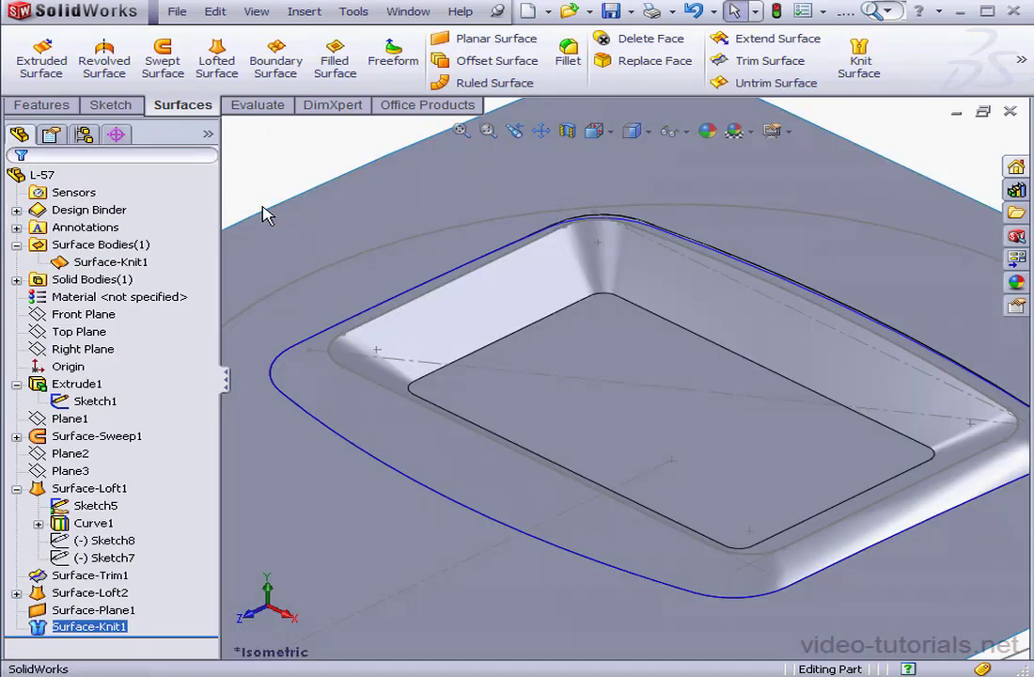
# Show the hidden Extrude1 solid body together with the knitted surface in isometric view
pyautogui.click(594, 131)
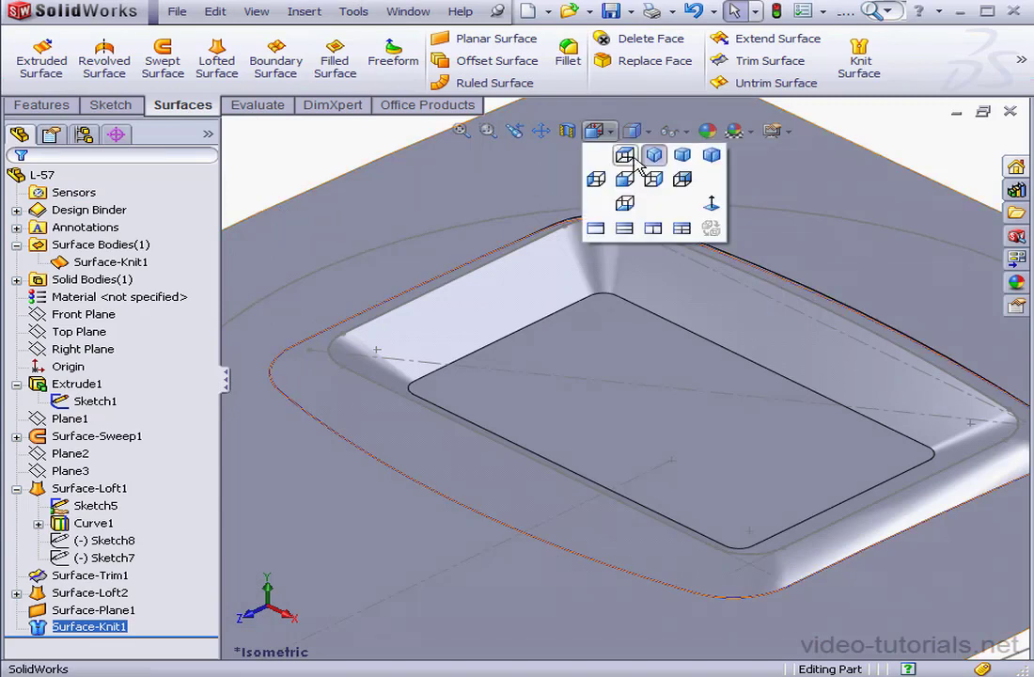
pyautogui.click(656, 153)
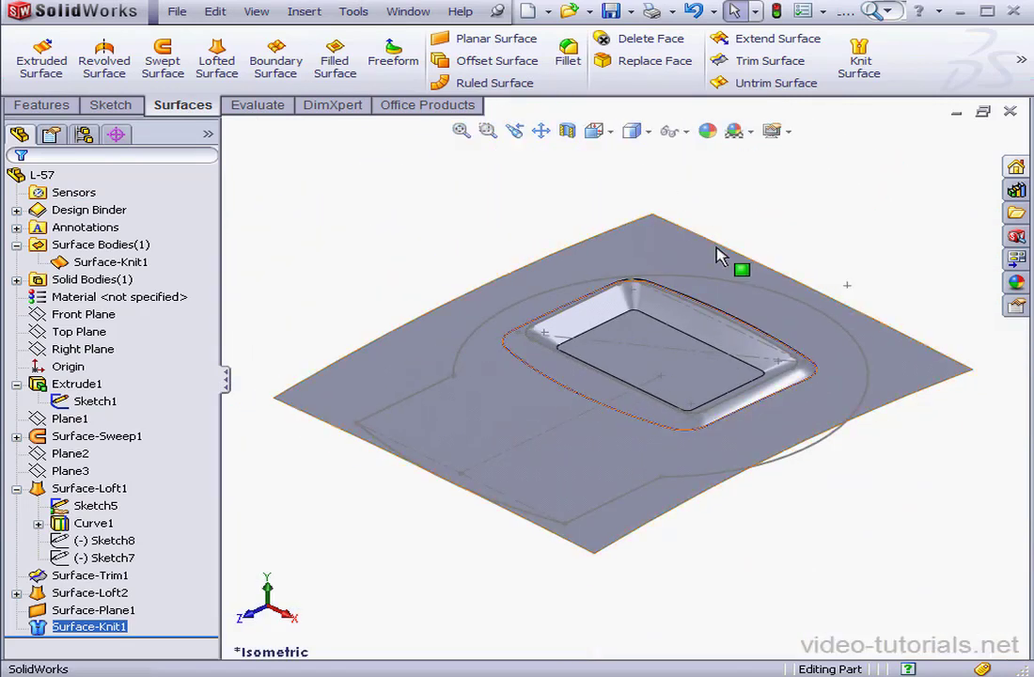
pyautogui.click(722, 258)
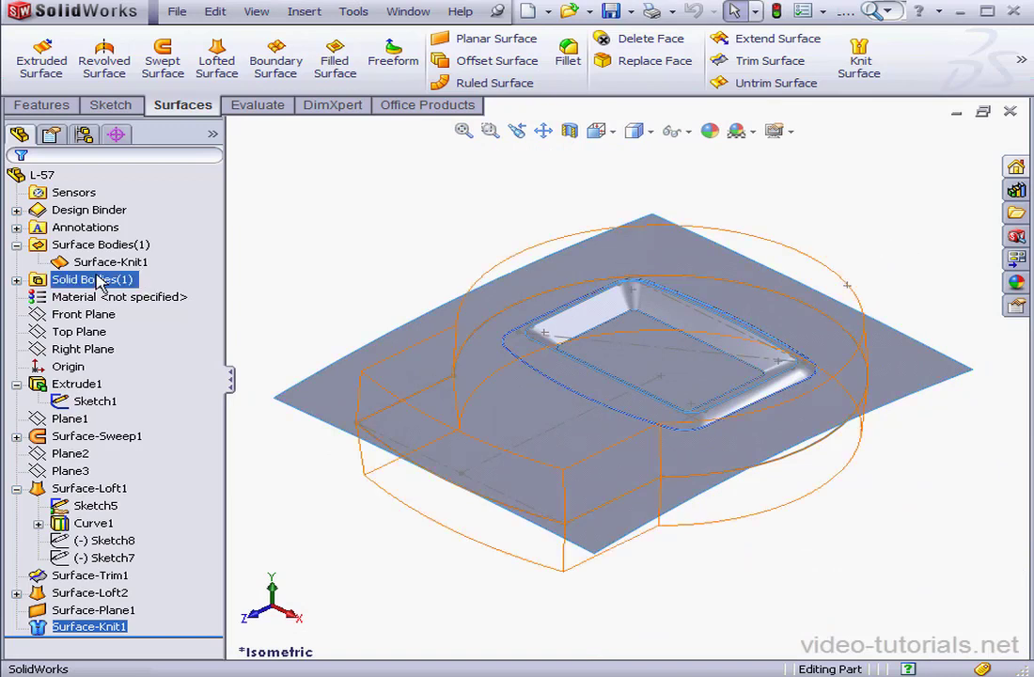
pyautogui.click(16, 280)
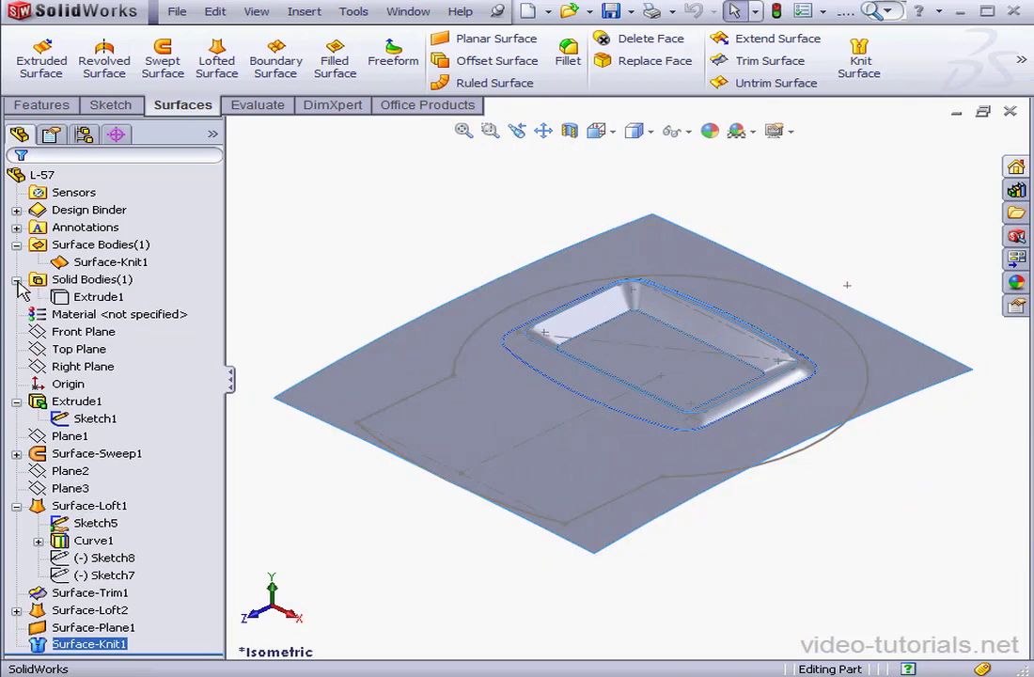
pyautogui.rightClick(66, 300)
pyautogui.click(80, 269)
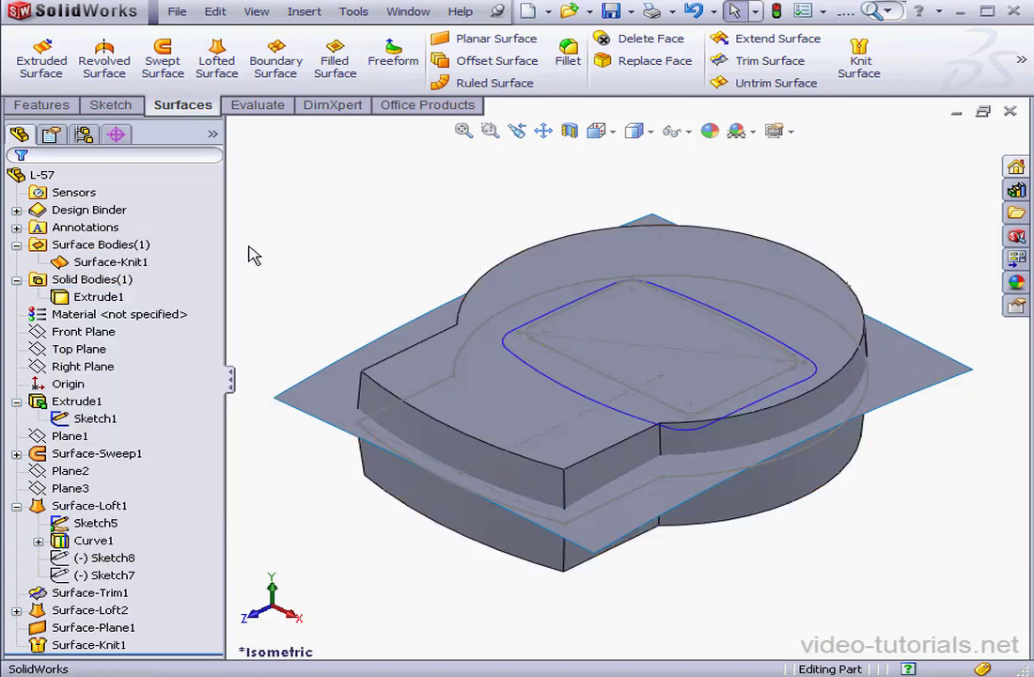
# Cut the solid body with Surface-Knit1, flipping the direction to remove the material above it, and hide the knitted surface body
pyautogui.click(306, 12)
pyautogui.moveTo(356, 66)
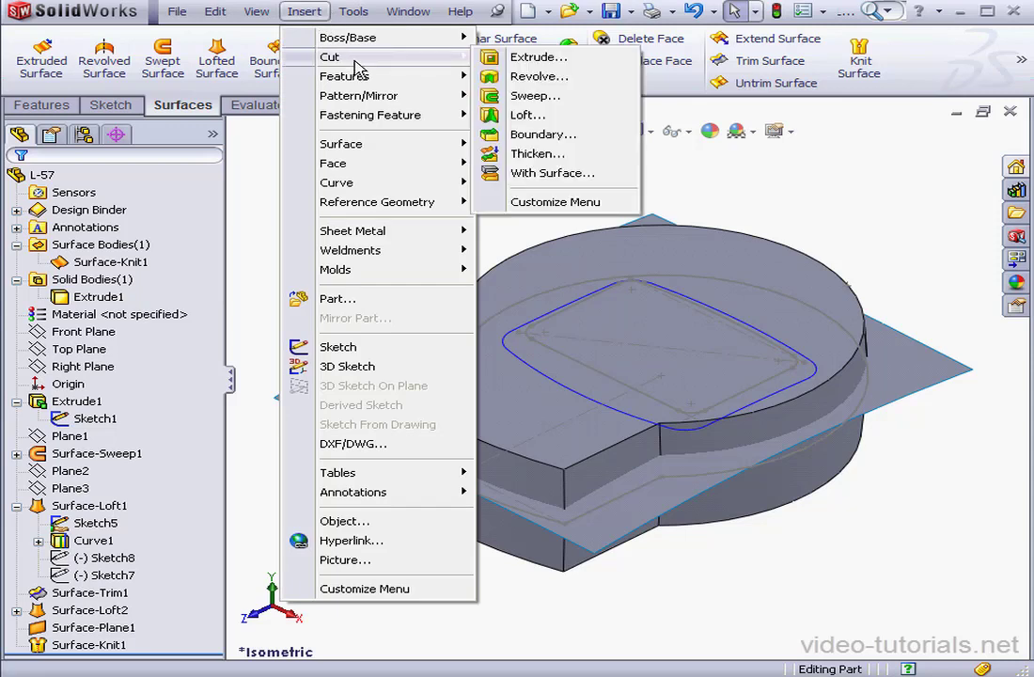
pyautogui.click(590, 173)
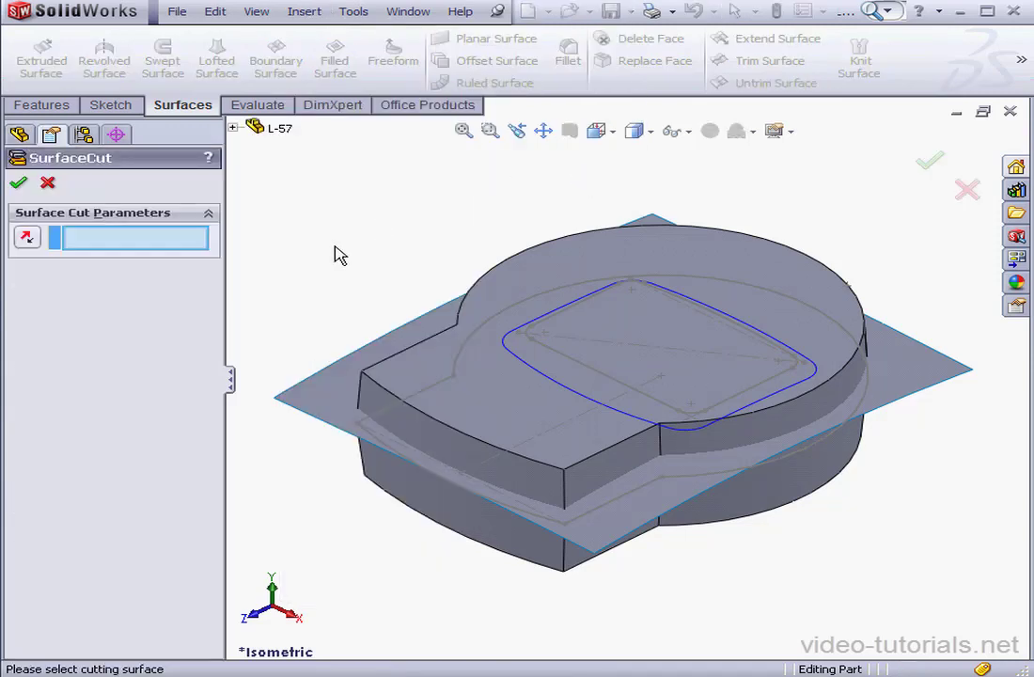
pyautogui.click(344, 367)
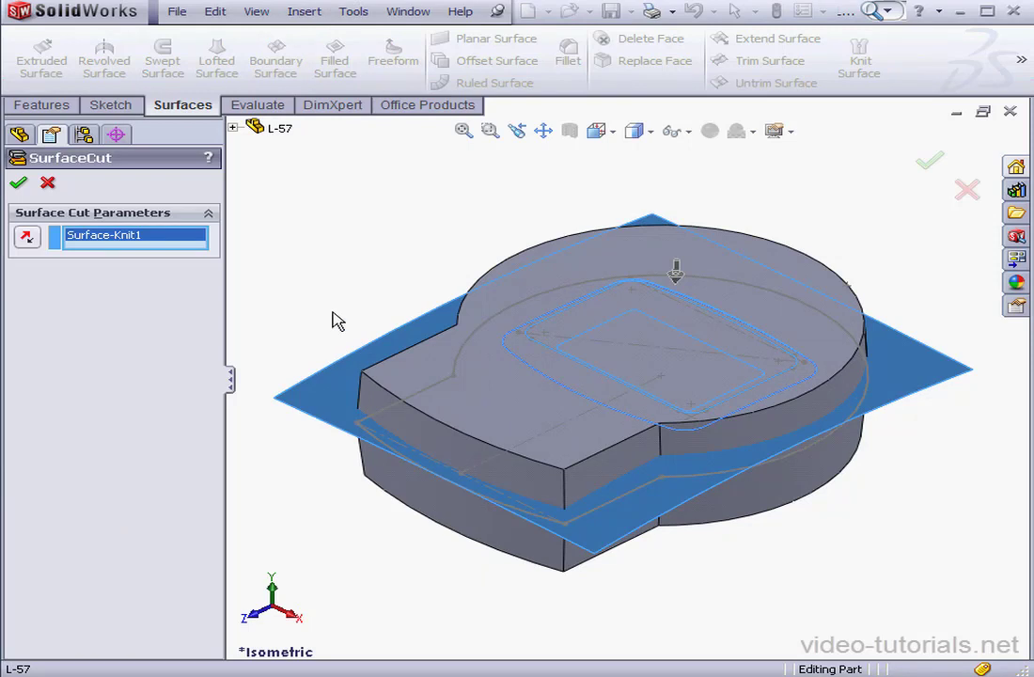
pyautogui.click(26, 237)
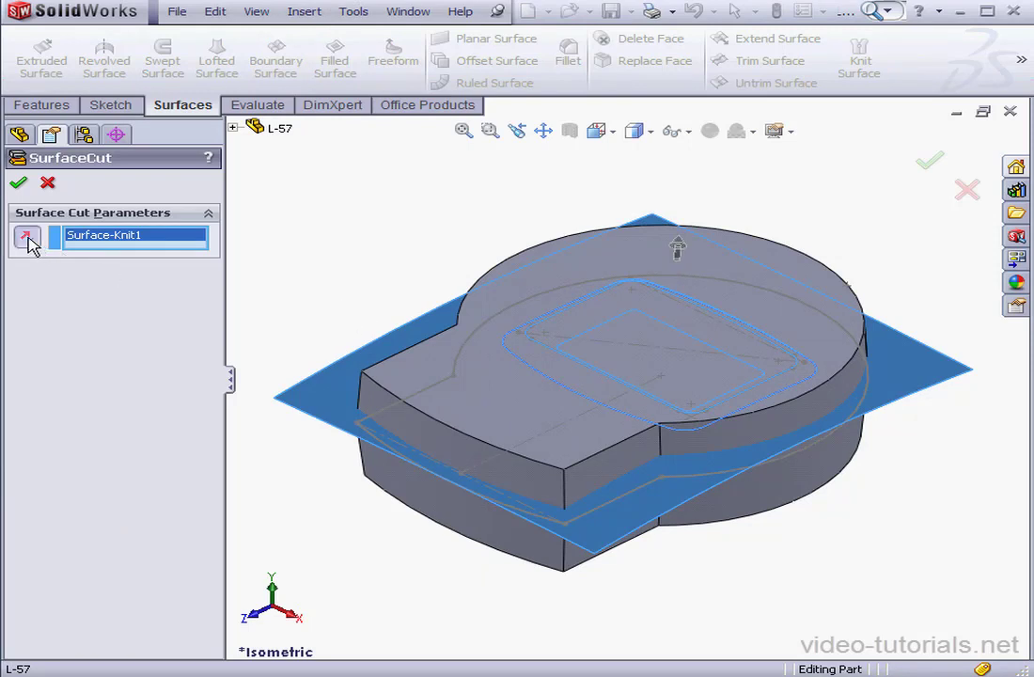
pyautogui.click(19, 185)
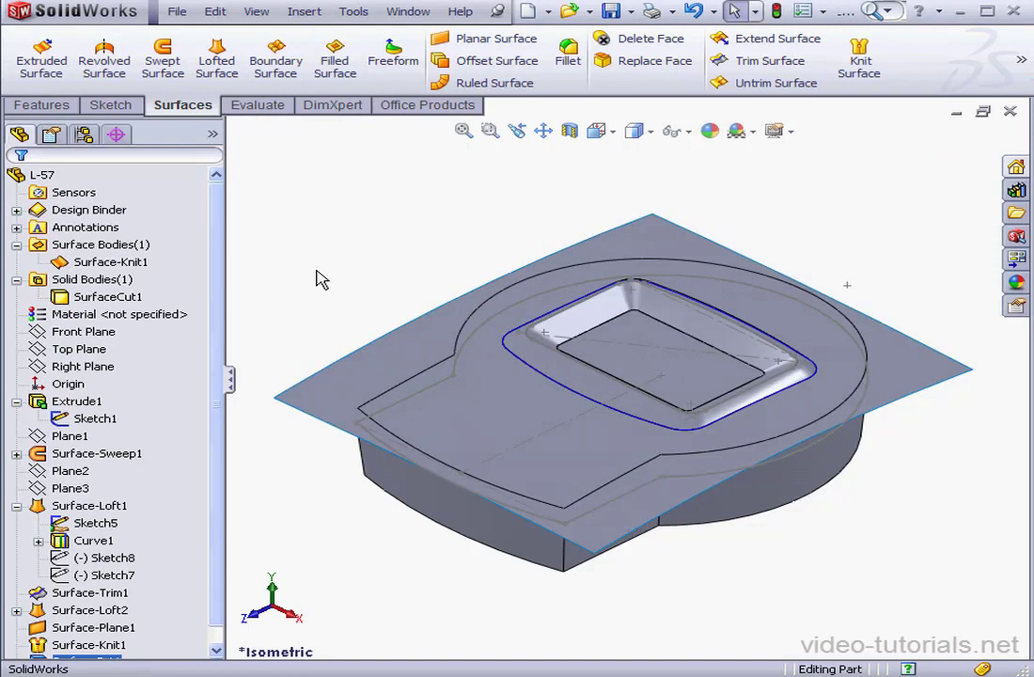
pyautogui.rightClick(113, 263)
pyautogui.click(144, 232)
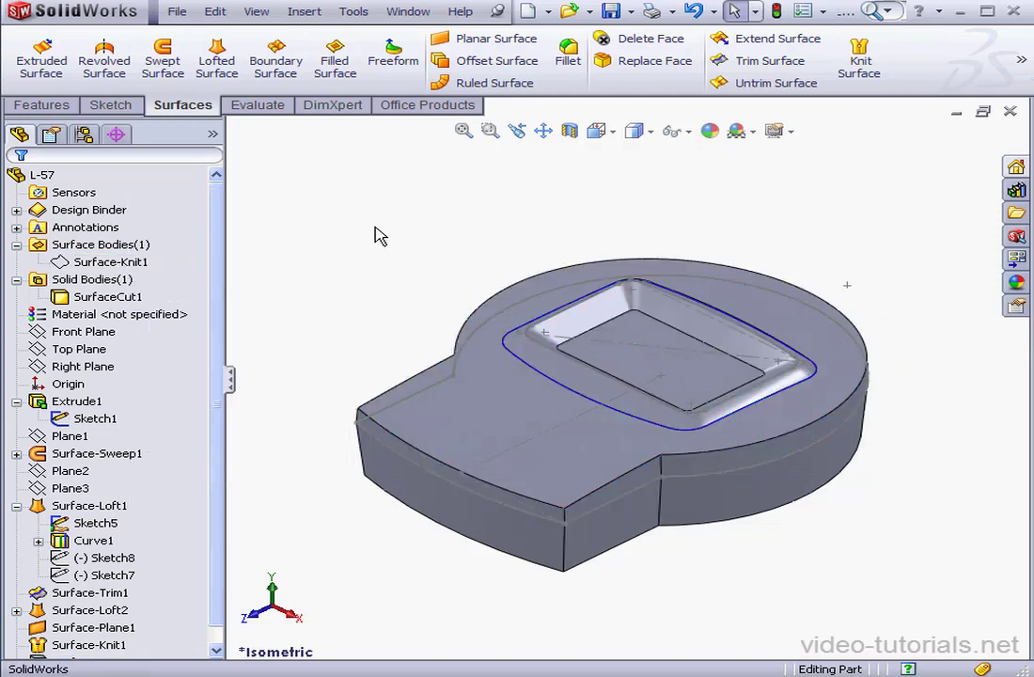